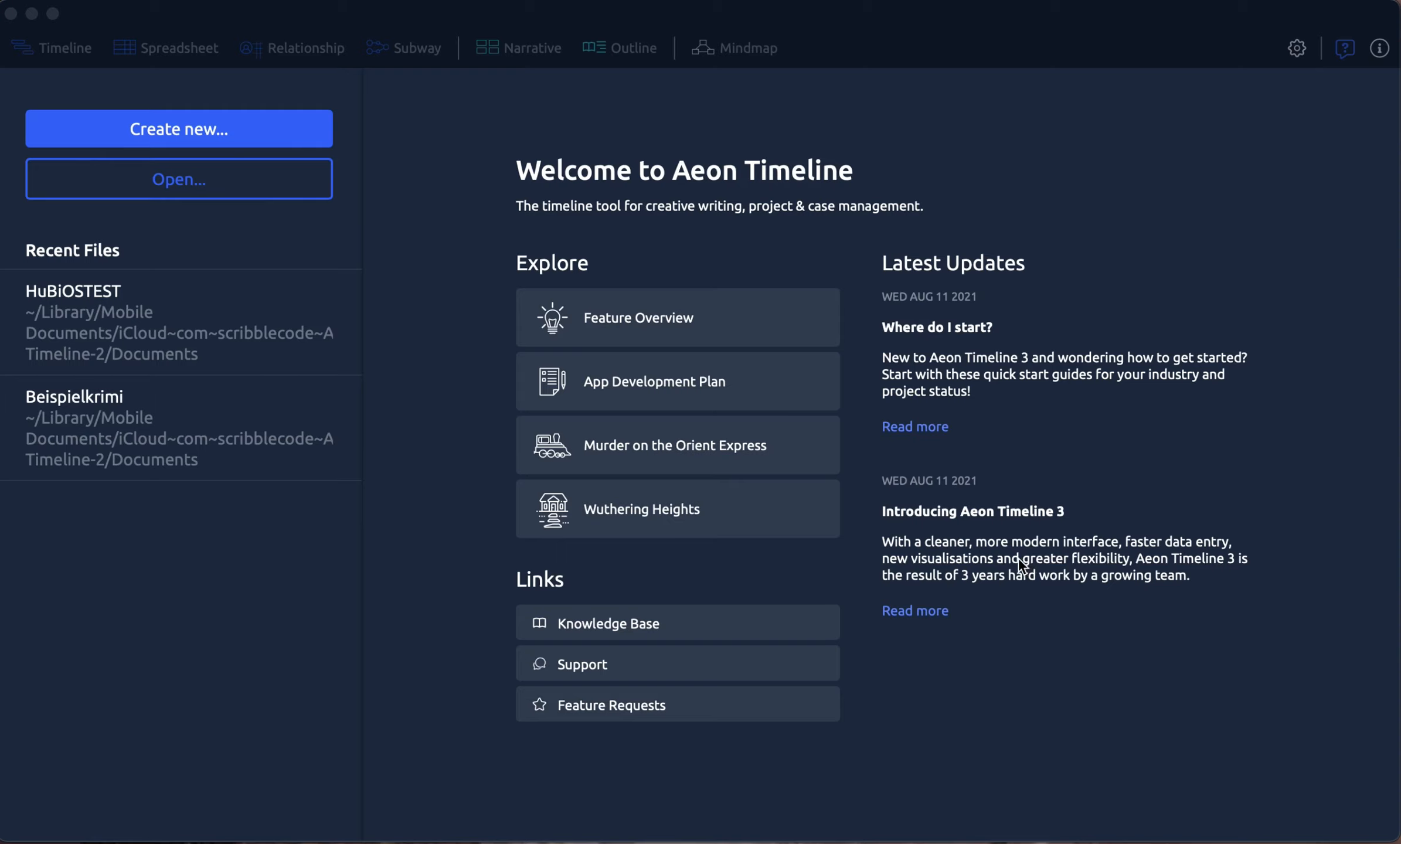
Step: Create a new timeline document from the General category using the Minimal template
{"action": "left_click", "coordinate": [1063, 702]}
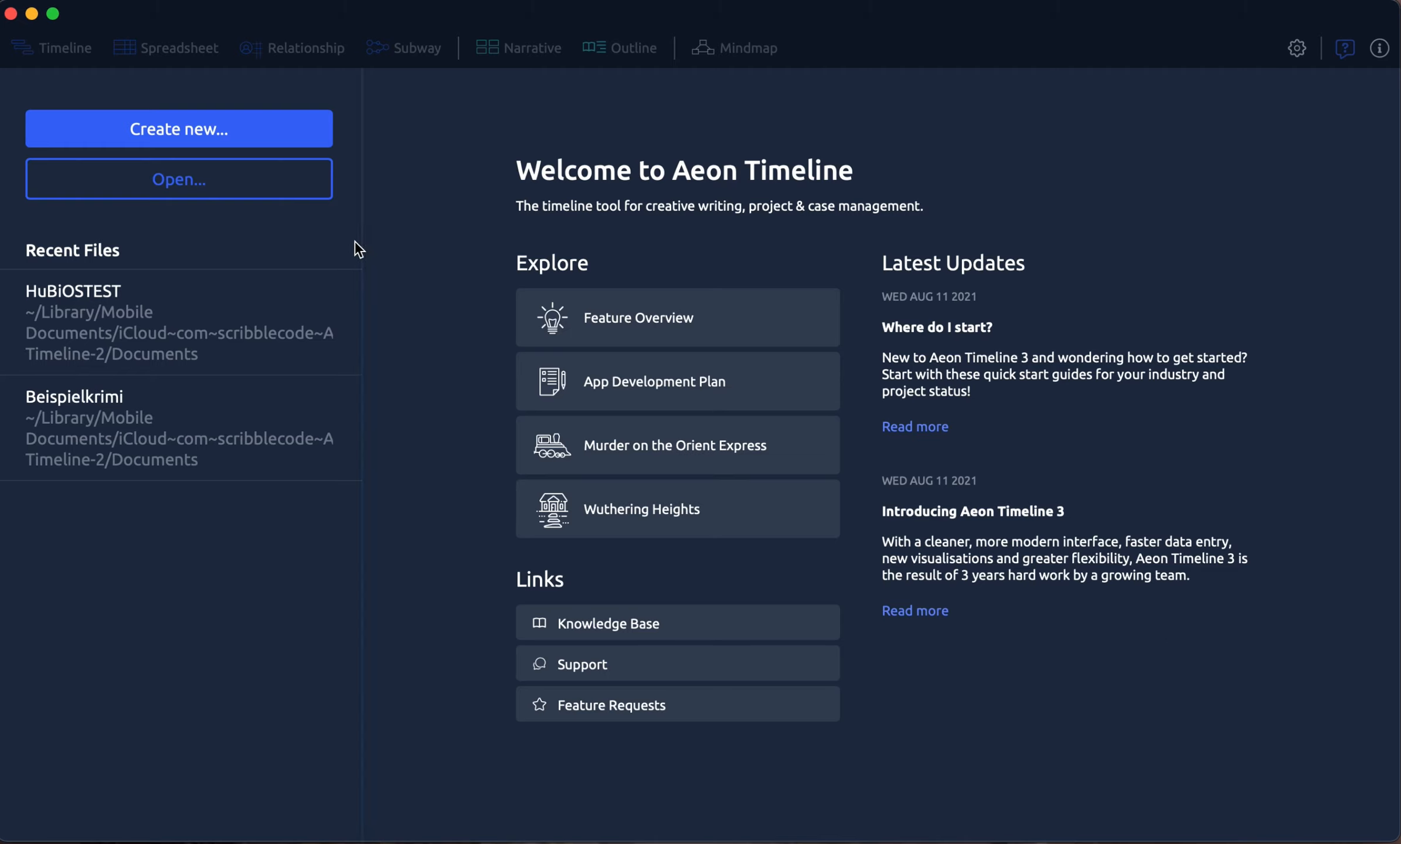
{"action": "left_click", "coordinate": [191, 131]}
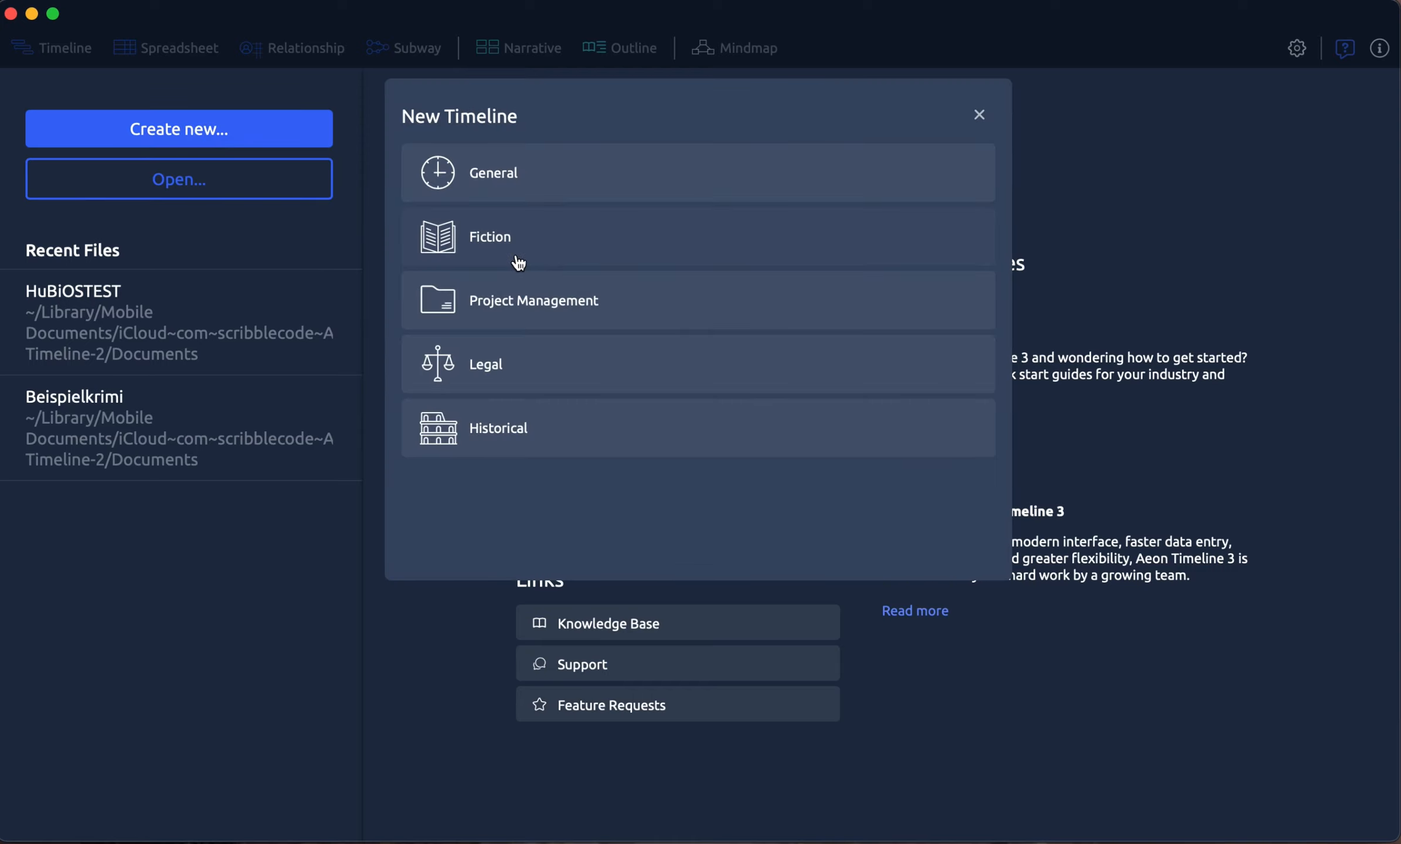
{"action": "left_click", "coordinate": [506, 171]}
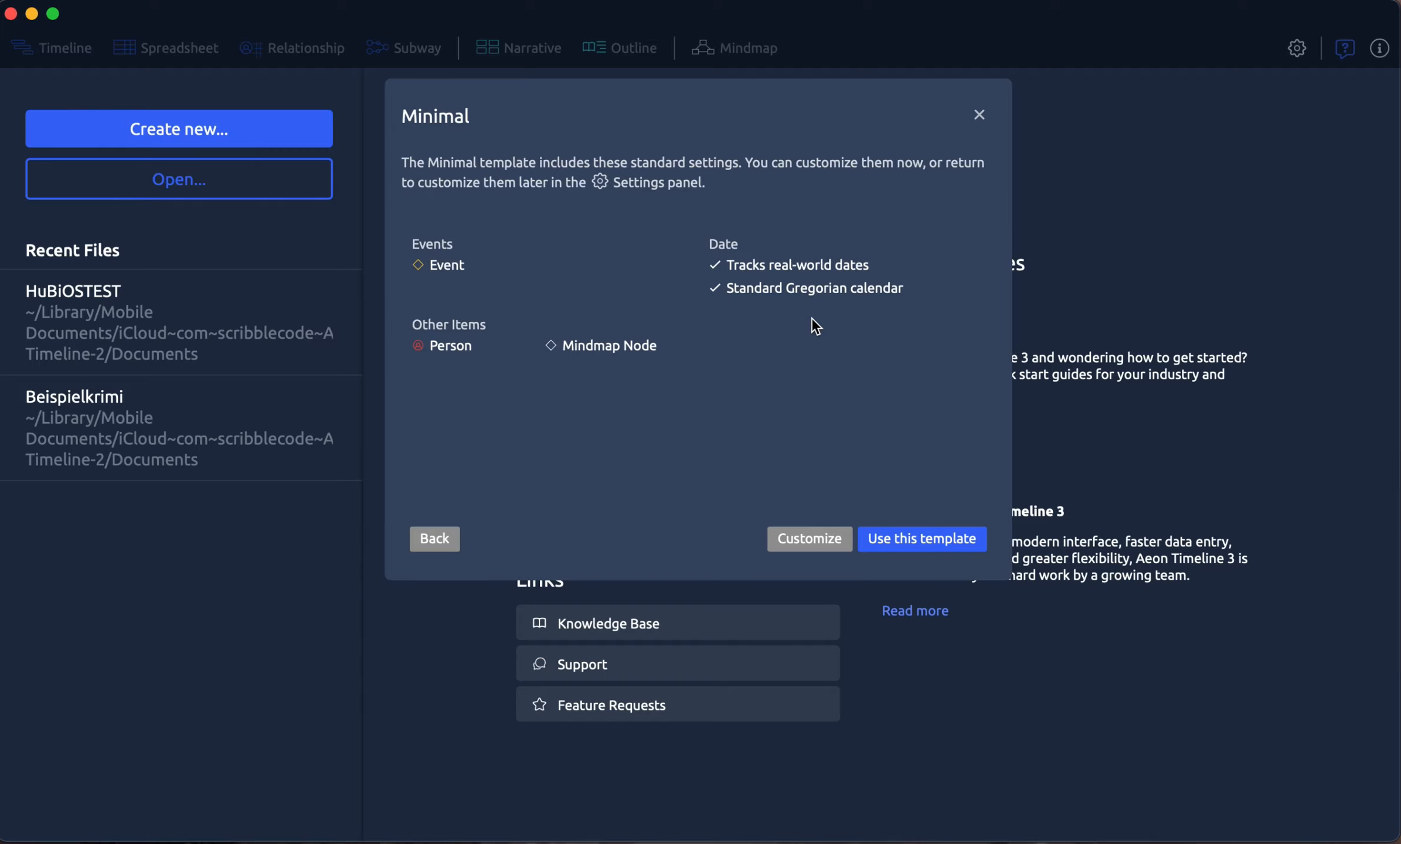
{"action": "left_click", "coordinate": [902, 539]}
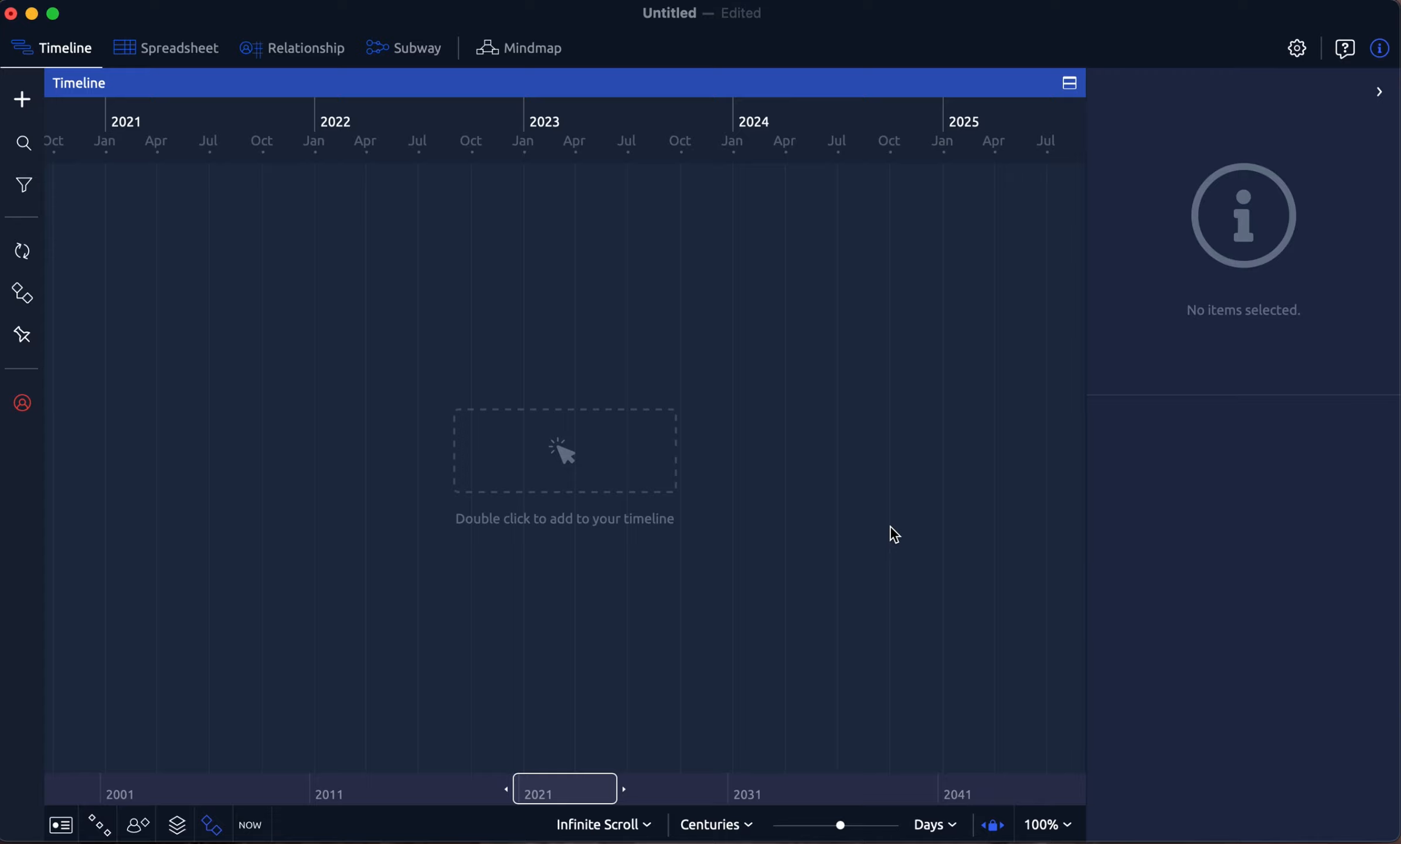
Step: View the timeline's list of people and hide it again
{"action": "left_click", "coordinate": [24, 405]}
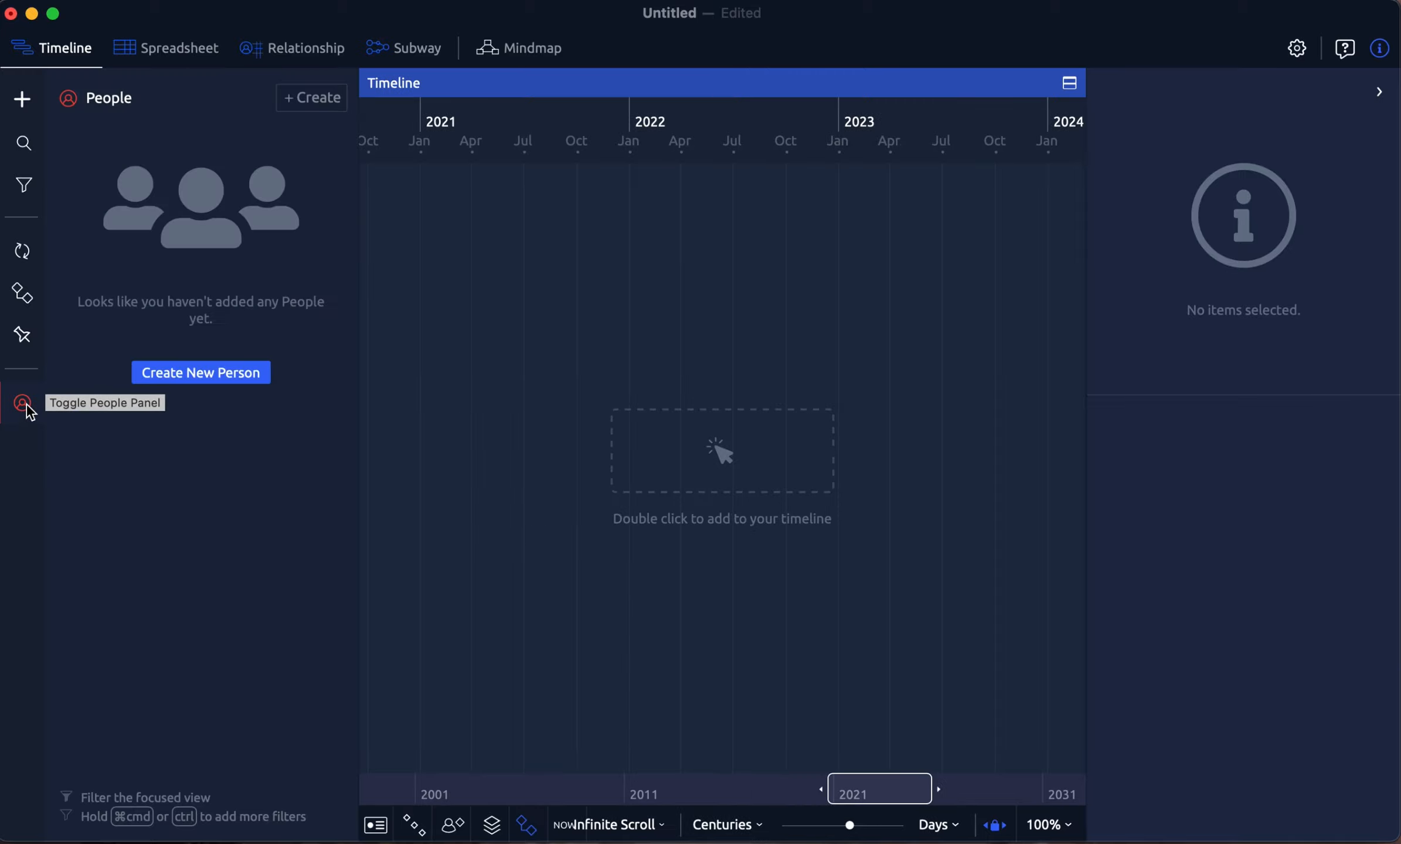
{"action": "left_click", "coordinate": [27, 405]}
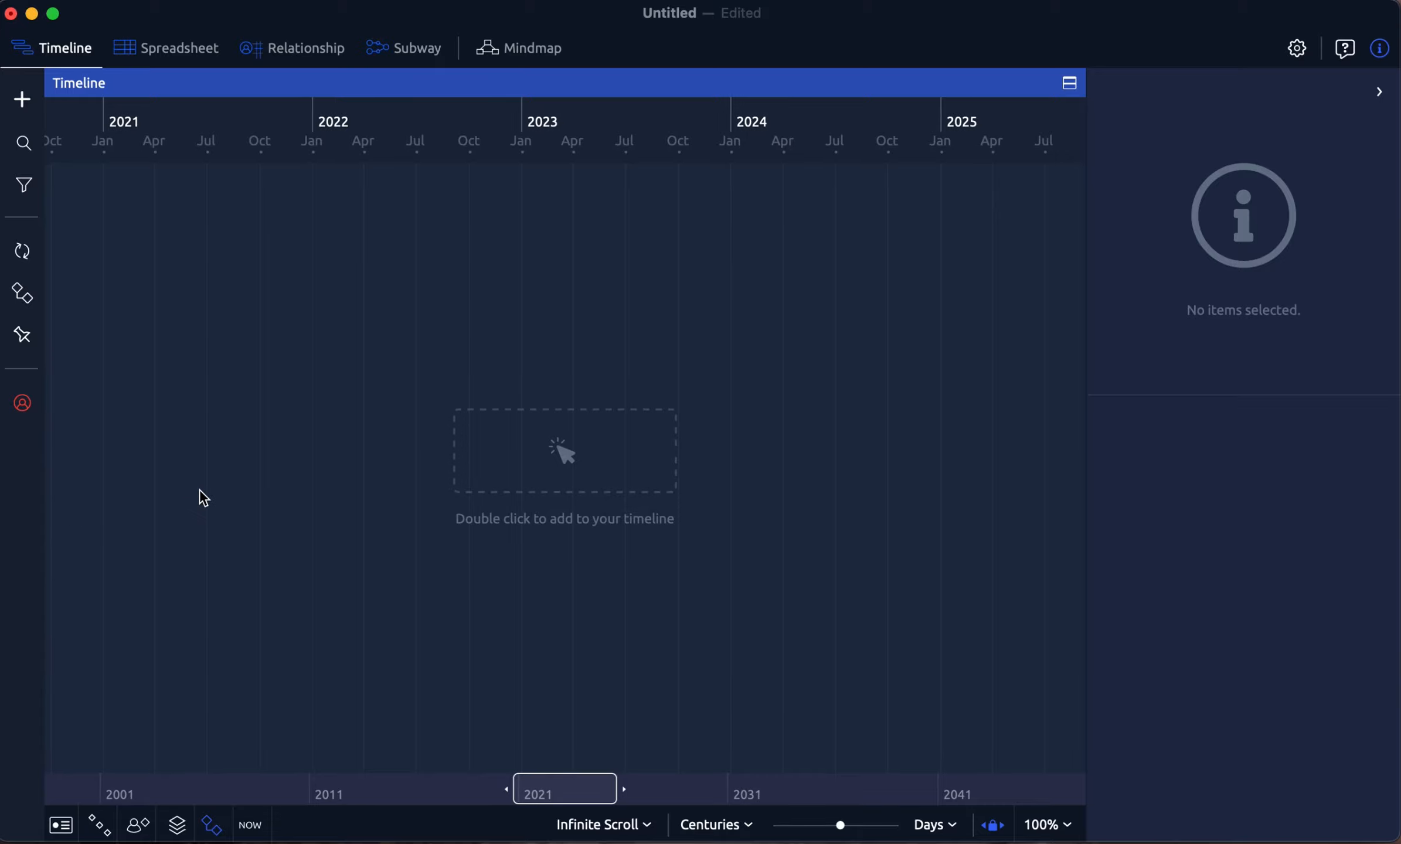
Step: Add an event labelled "Test" to the timeline at about 25 Feb 2023 and check its parent options
{"action": "double_click", "coordinate": [558, 443]}
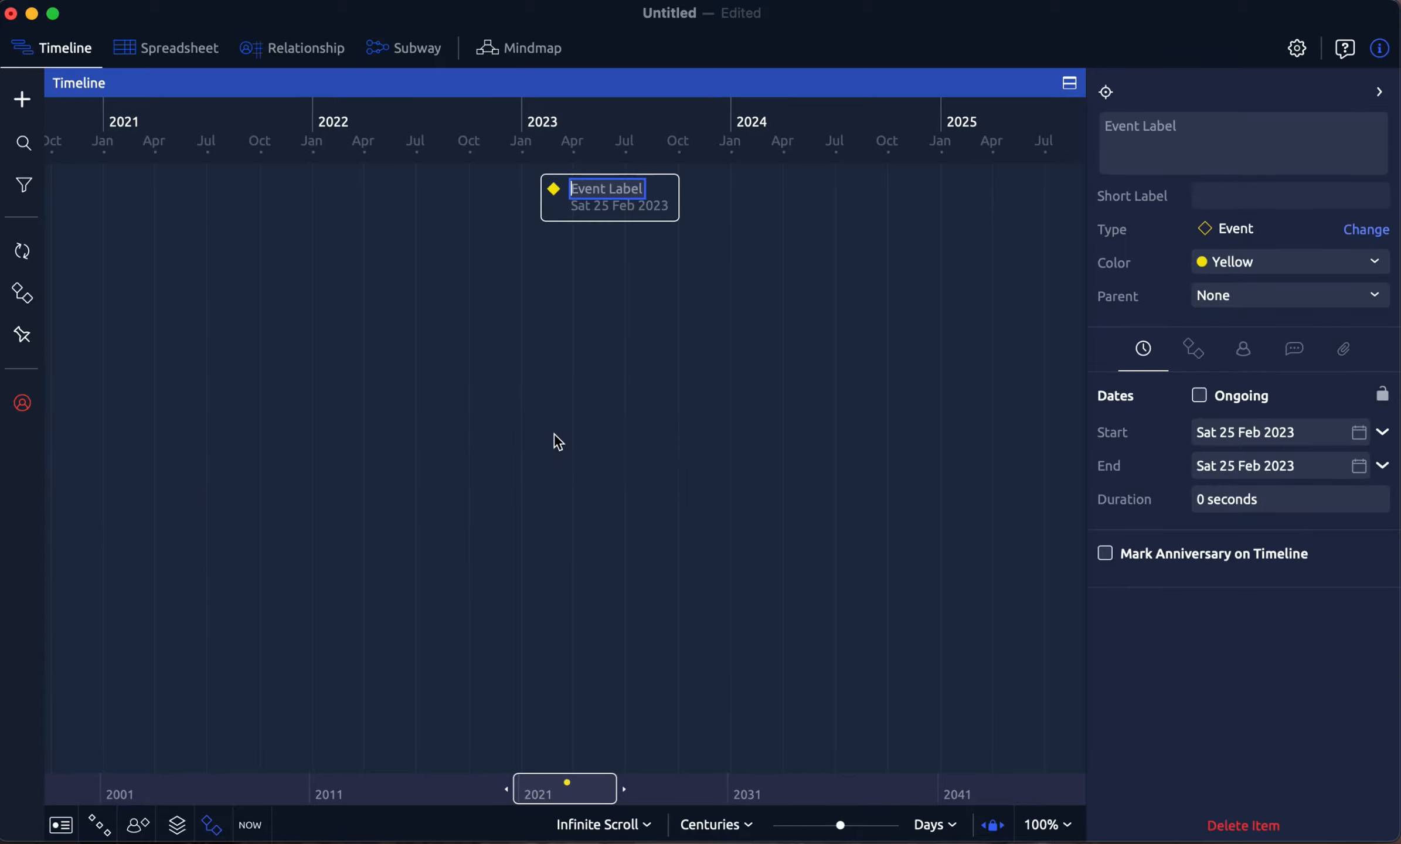
{"action": "type", "text": "Test"}
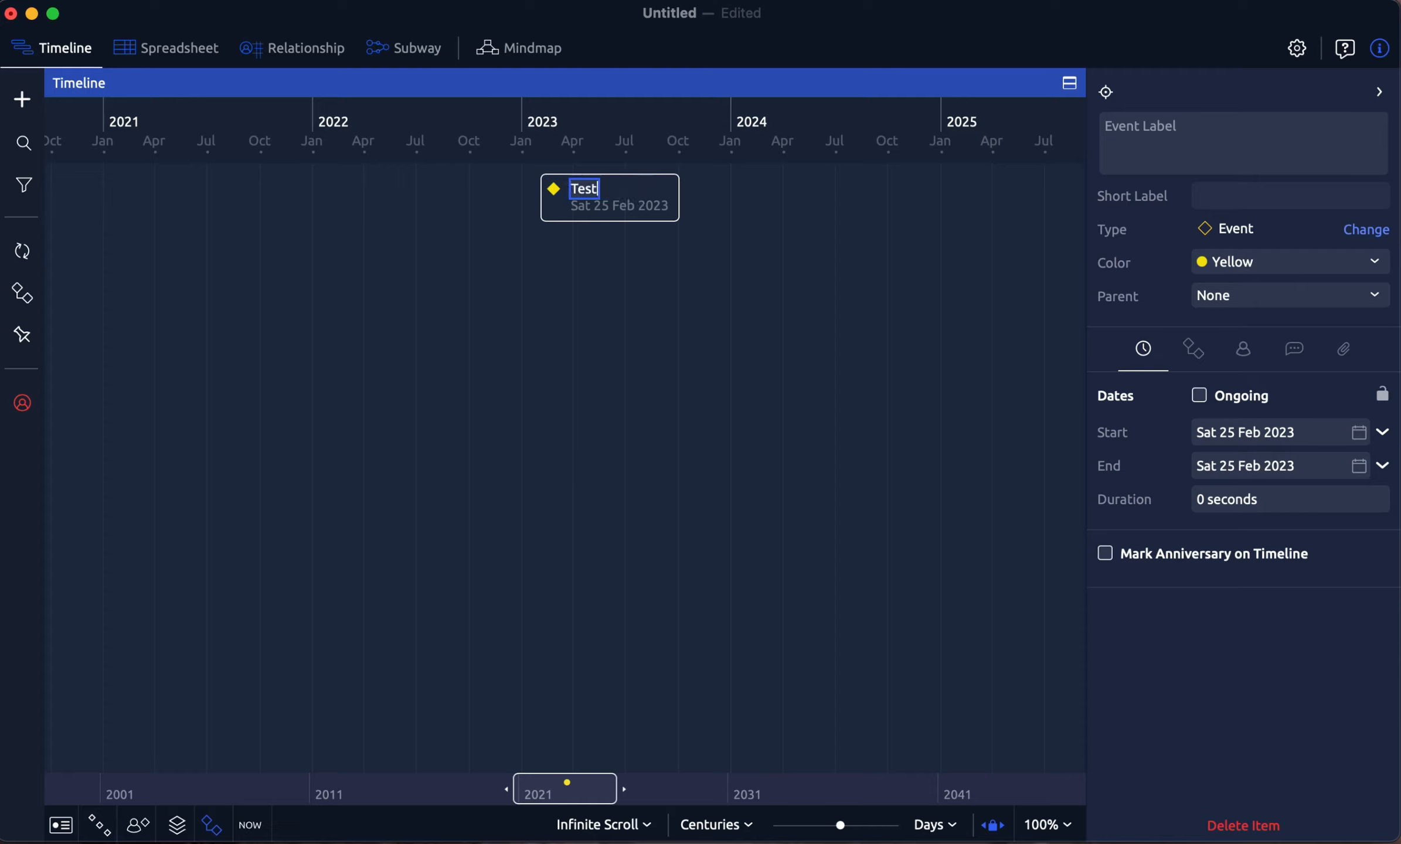
{"action": "key", "text": "Return"}
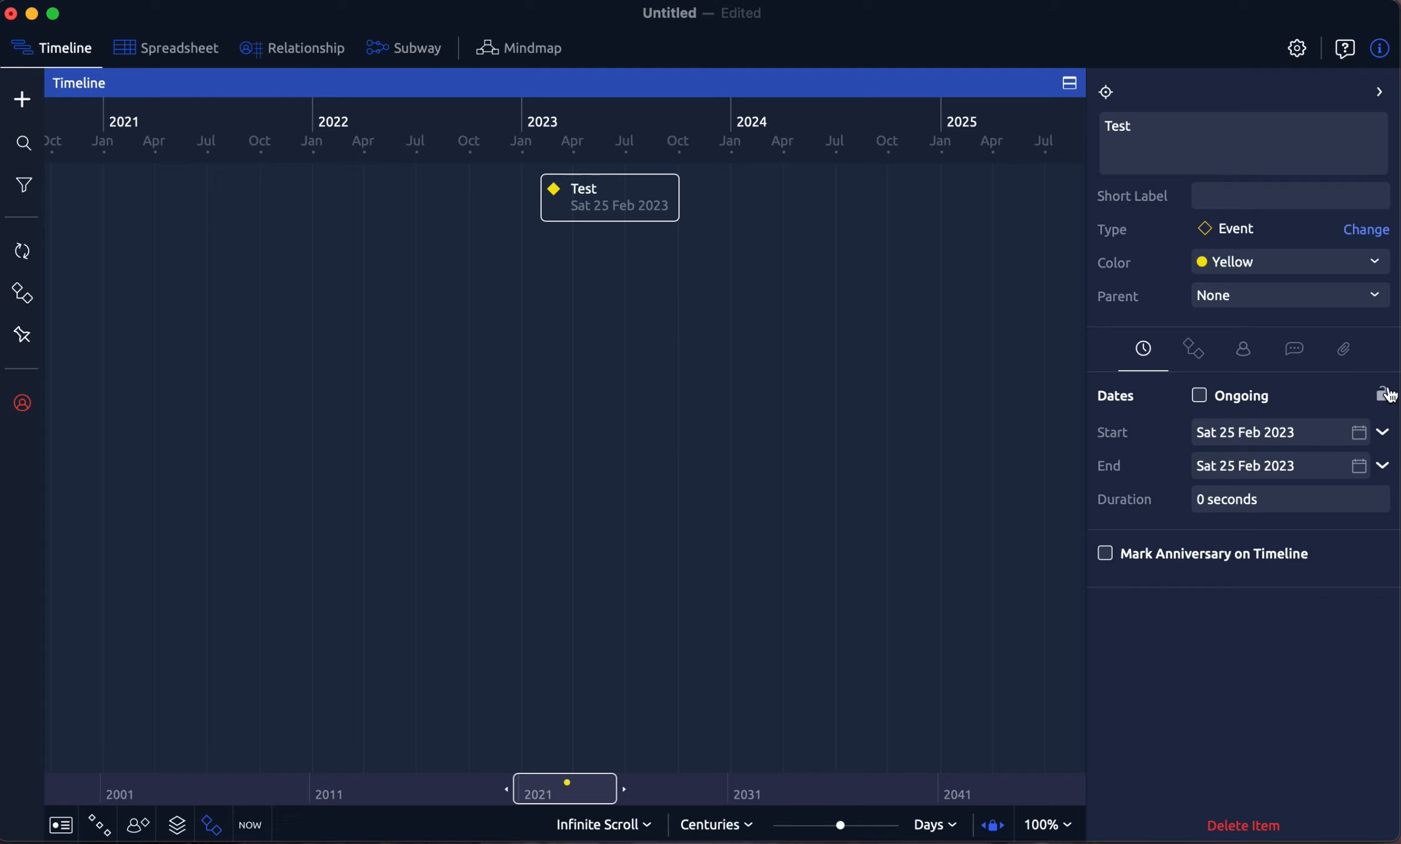
{"action": "left_click", "coordinate": [1318, 301]}
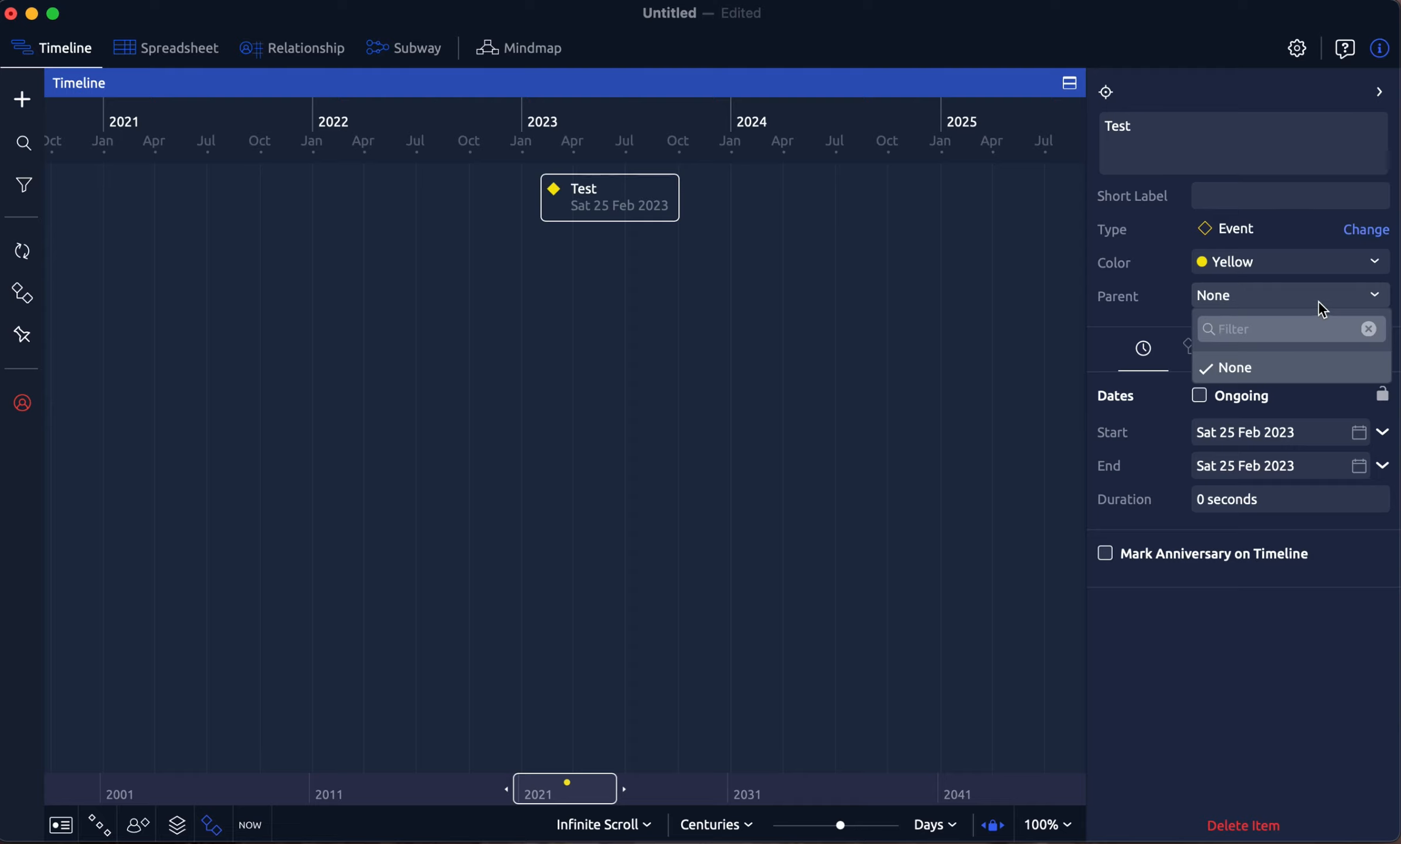
{"action": "left_click", "coordinate": [1318, 301]}
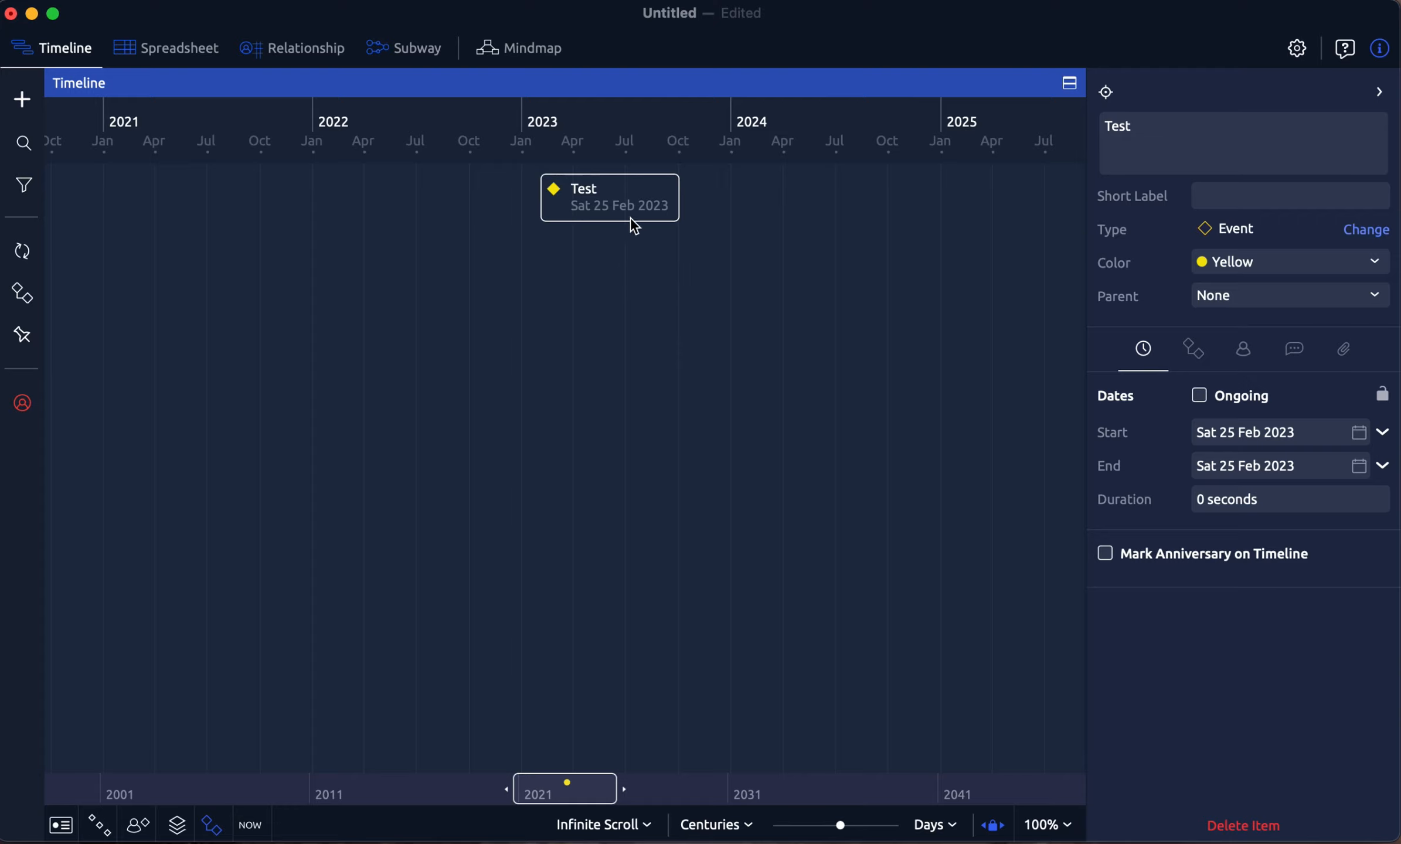
Step: Add a second event labelled "Testbaby" to the timeline at about 7 Jul 2023
{"action": "double_click", "coordinate": [631, 262]}
{"action": "type", "text": "Testbaby"}
{"action": "key", "text": "Return"}
Step: Set Test as the parent of the Testbaby event and expand Test to show its child
{"action": "left_click", "coordinate": [1347, 301]}
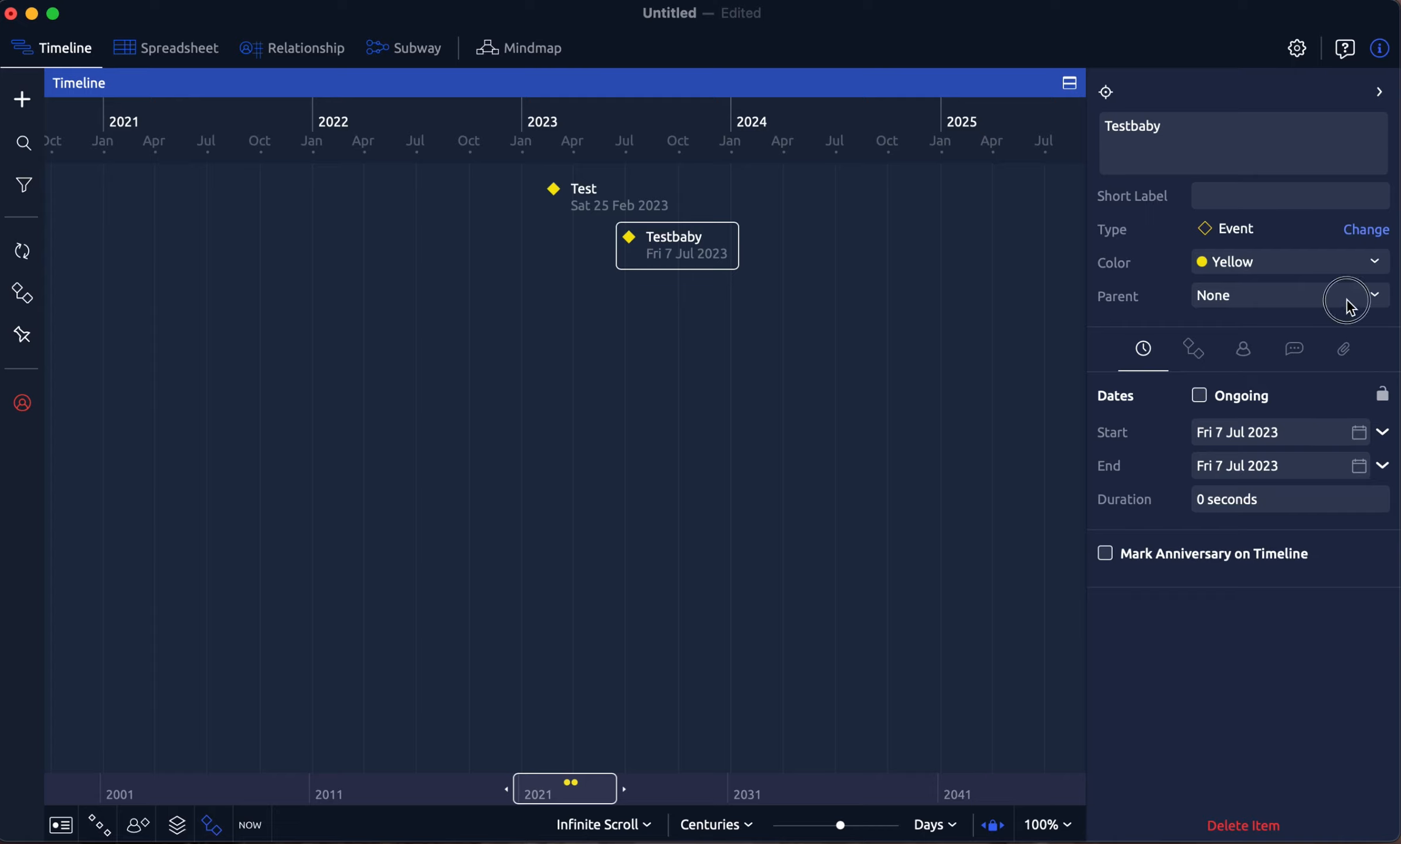
{"action": "left_click", "coordinate": [1292, 403]}
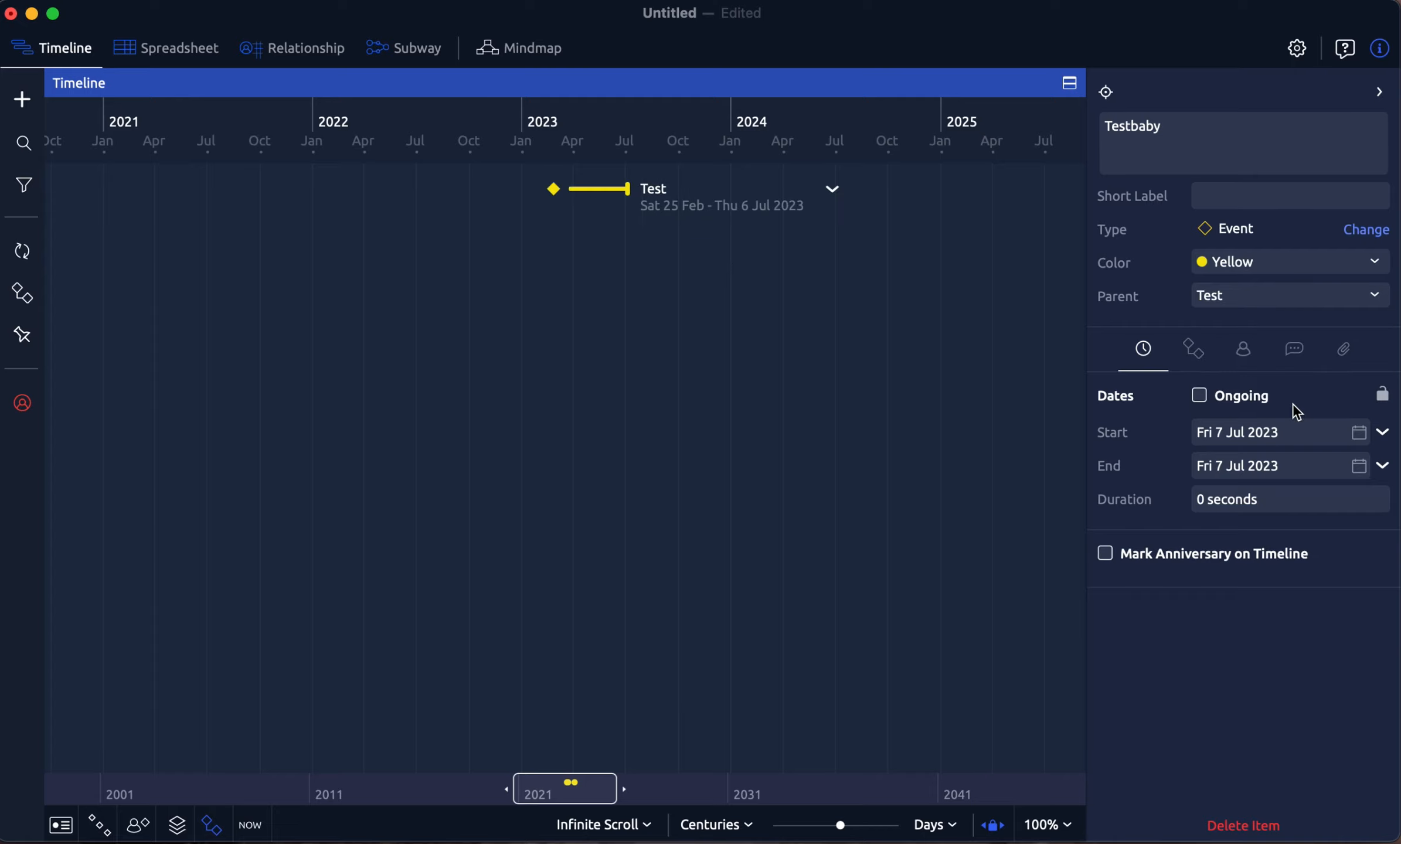
{"action": "left_click", "coordinate": [832, 189]}
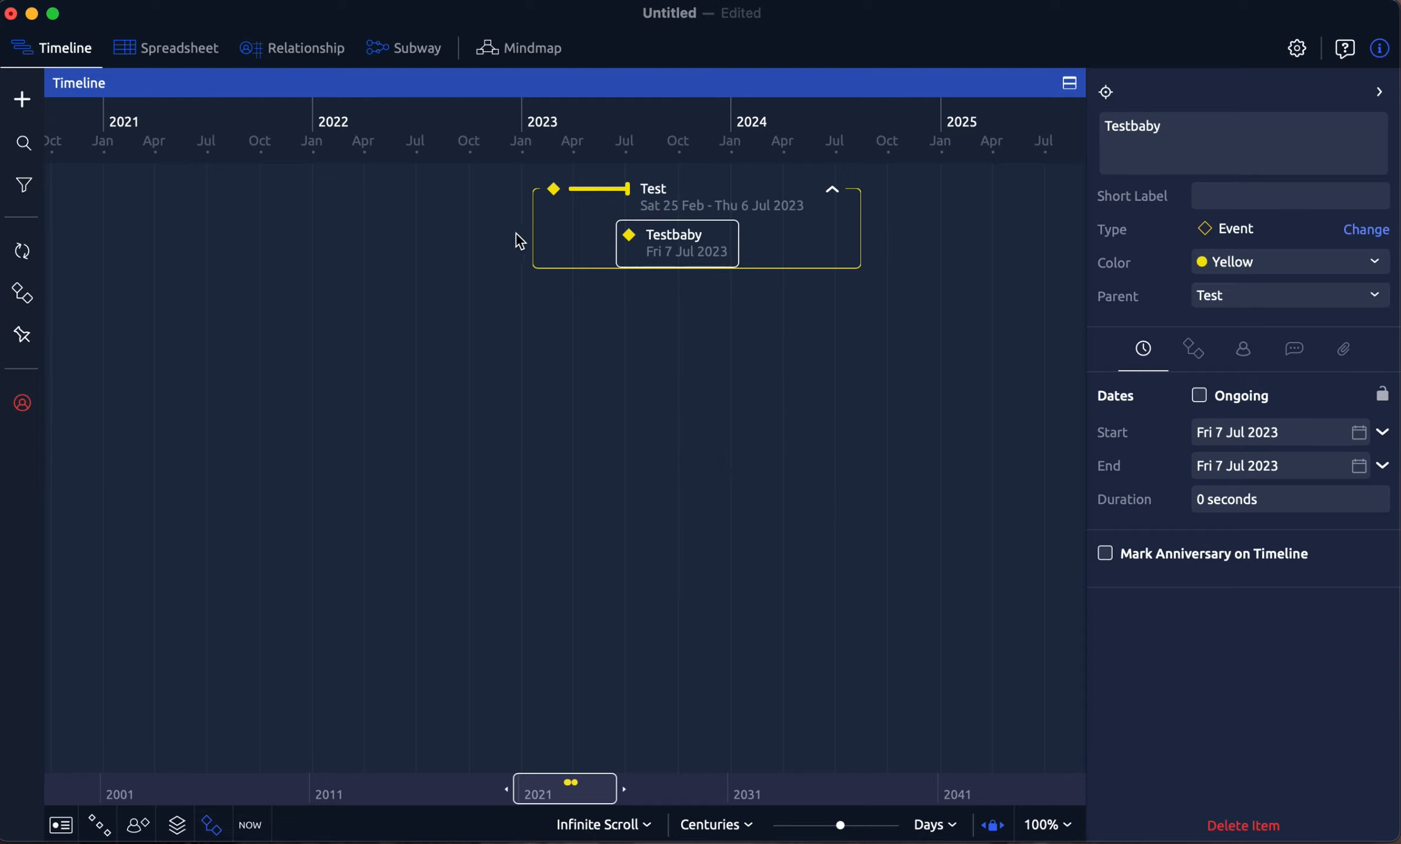
Step: Move the Test event together with its child along the timeline so it starts at about 21 Sep 2022
{"action": "left_click_drag", "start_coordinate": [832, 206], "coordinate": [893, 232]}
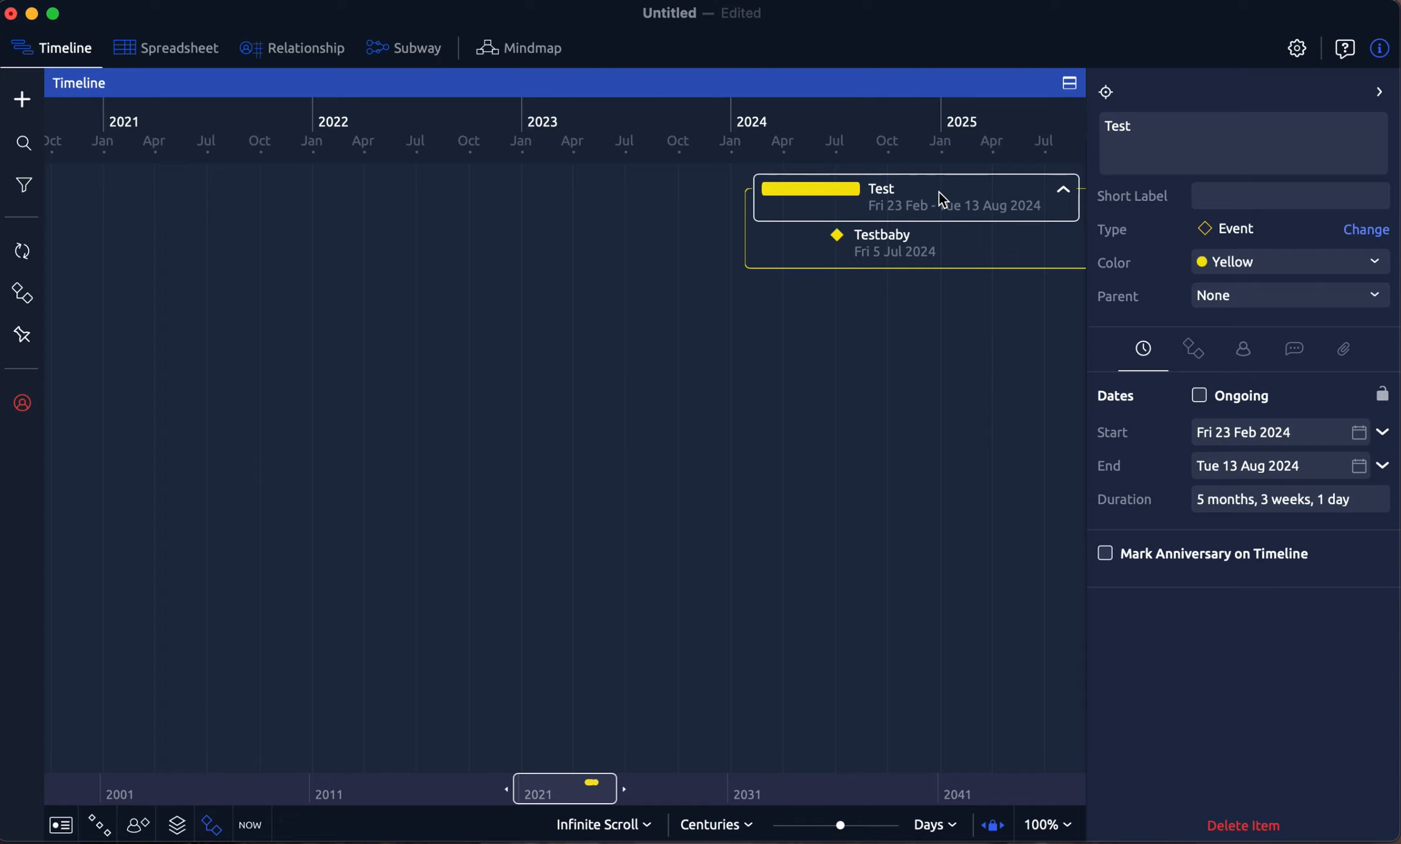
{"action": "left_click_drag", "start_coordinate": [939, 191], "coordinate": [655, 193]}
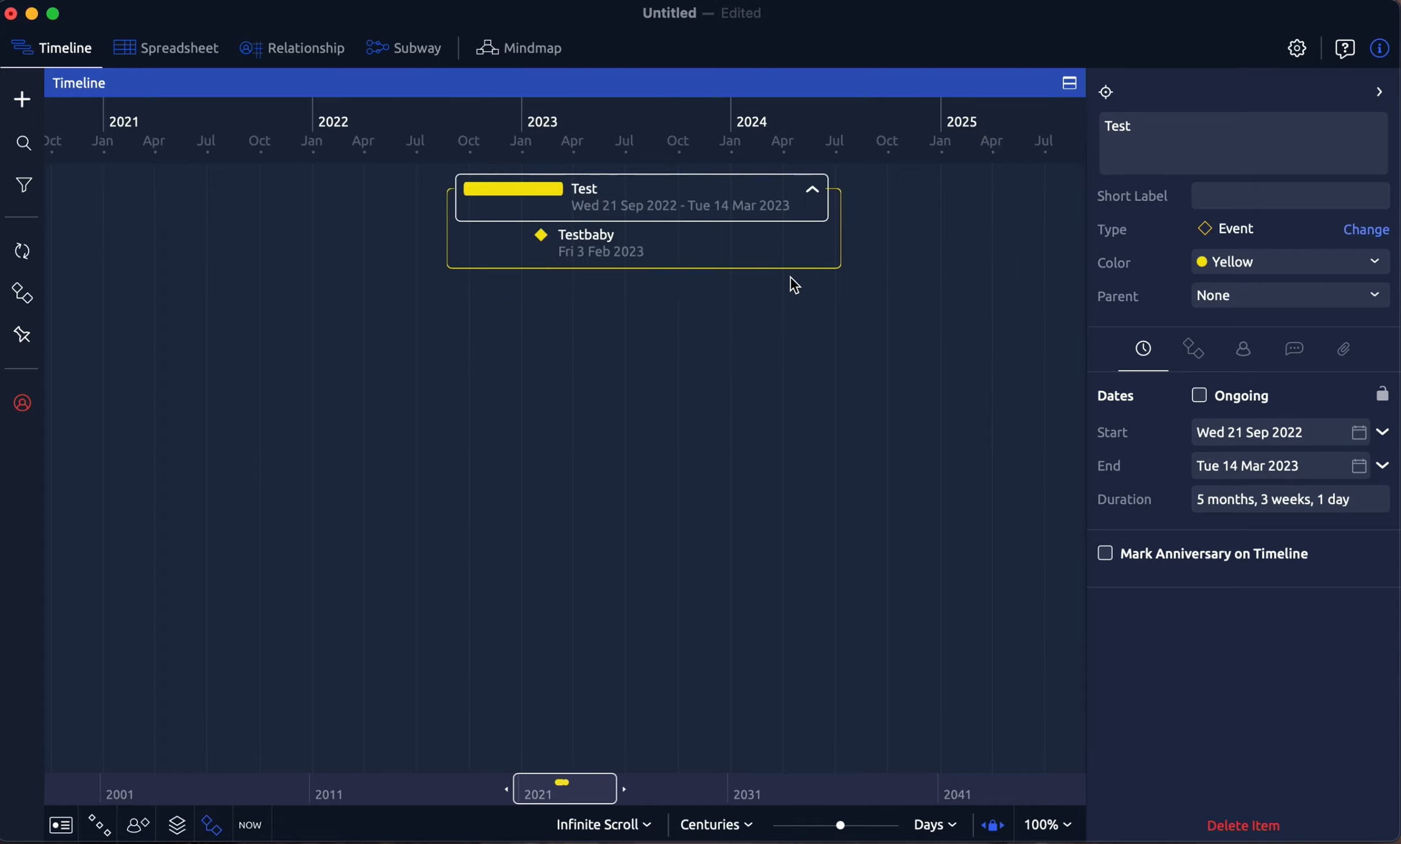
{"action": "scroll", "coordinate": [783, 274], "scroll_direction": "right", "scroll_amount": 1}
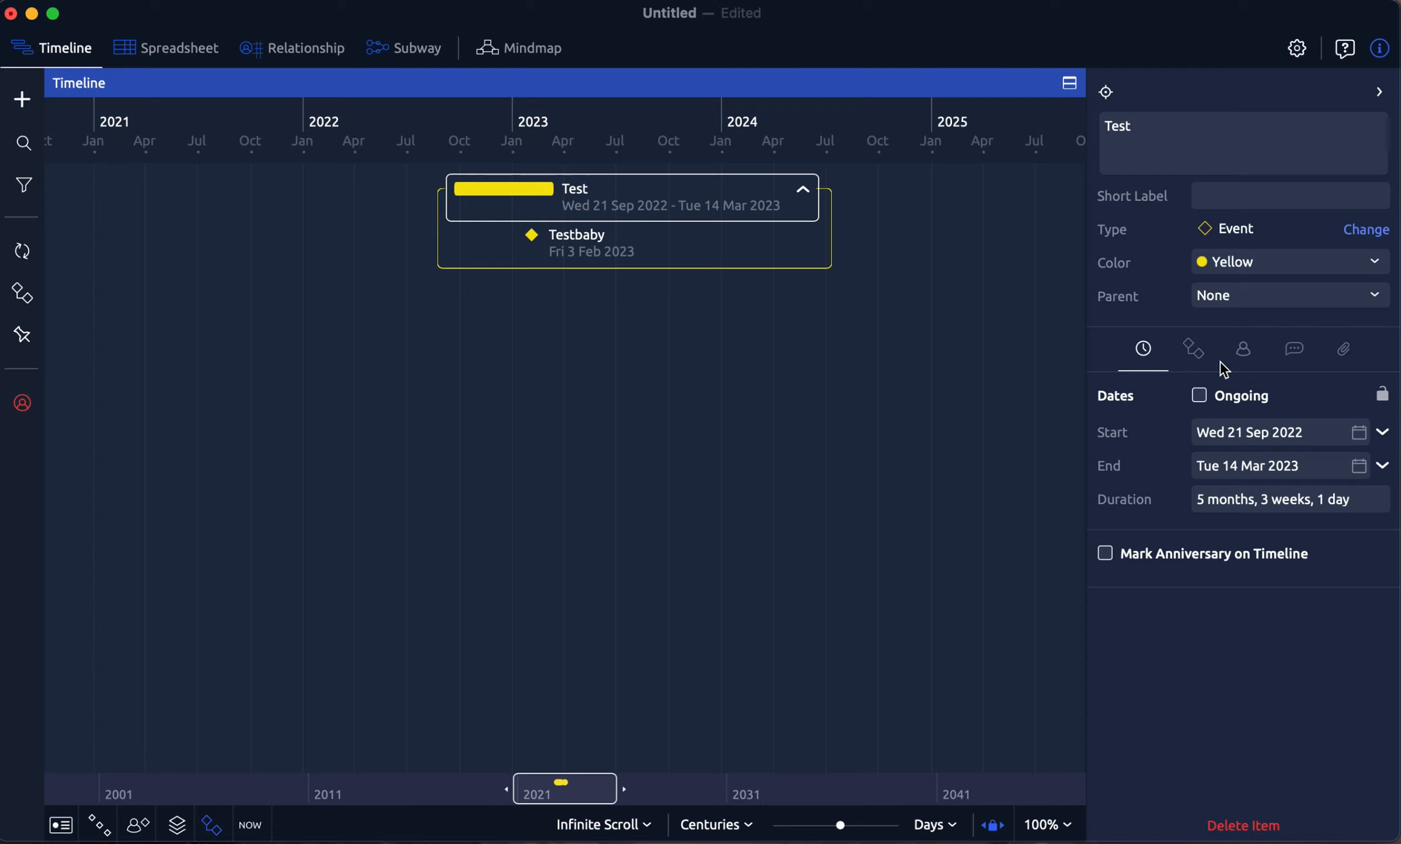
Step: Examine the Test event's constraints and the relationship types that can be added to it
{"action": "left_click", "coordinate": [1191, 355]}
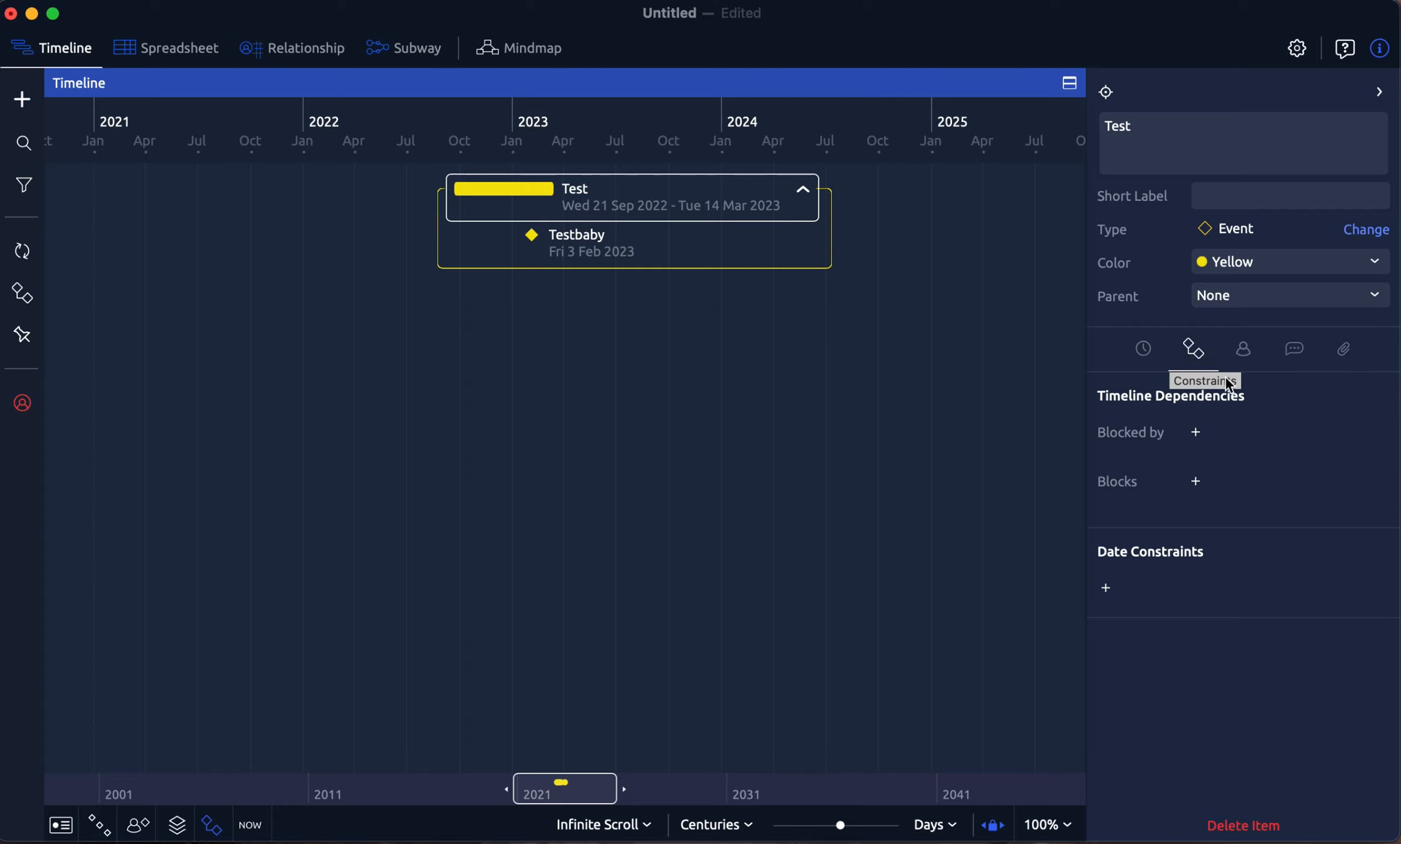
{"action": "left_click", "coordinate": [1248, 354]}
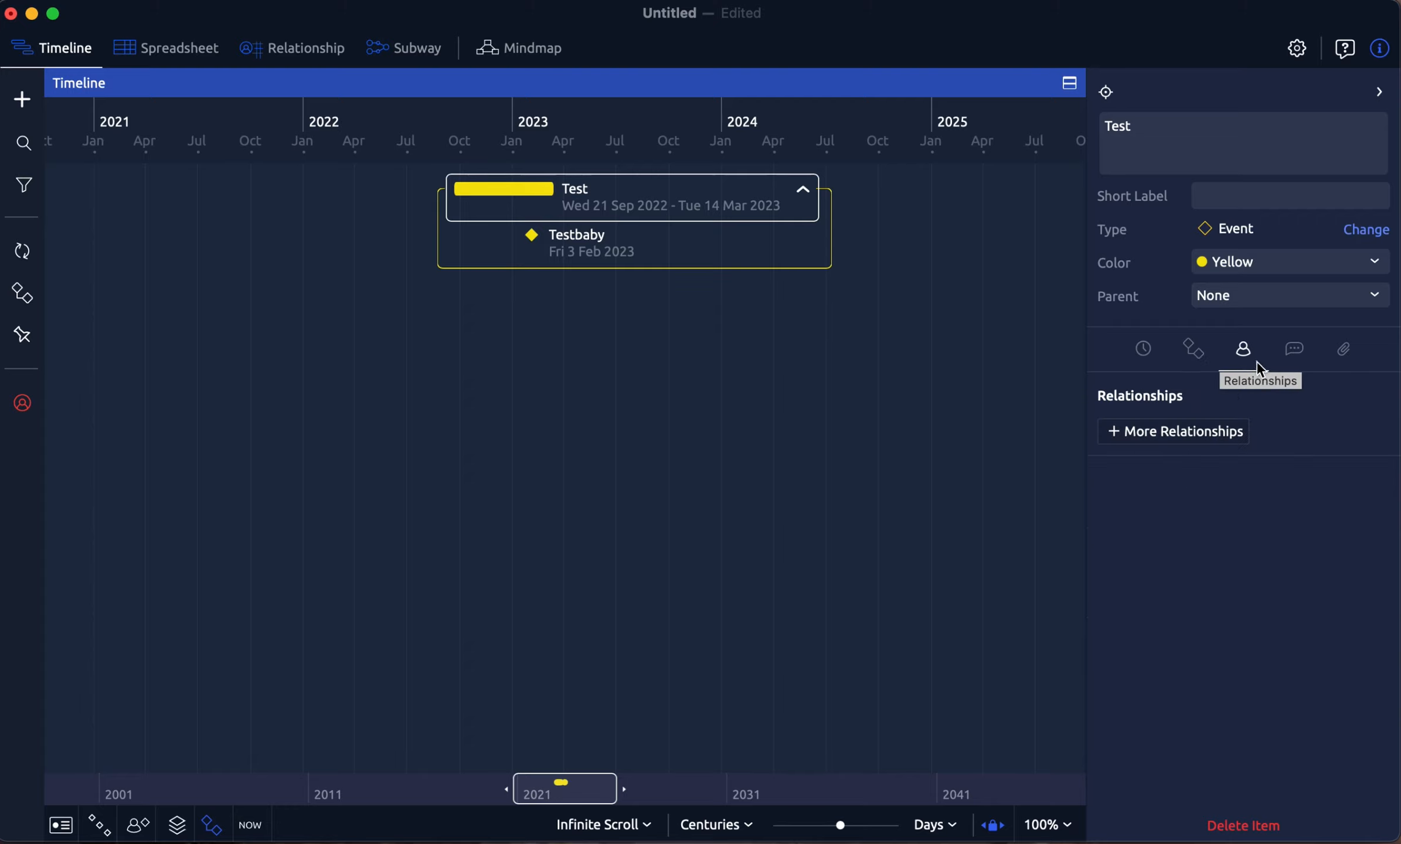
{"action": "left_click", "coordinate": [1196, 436]}
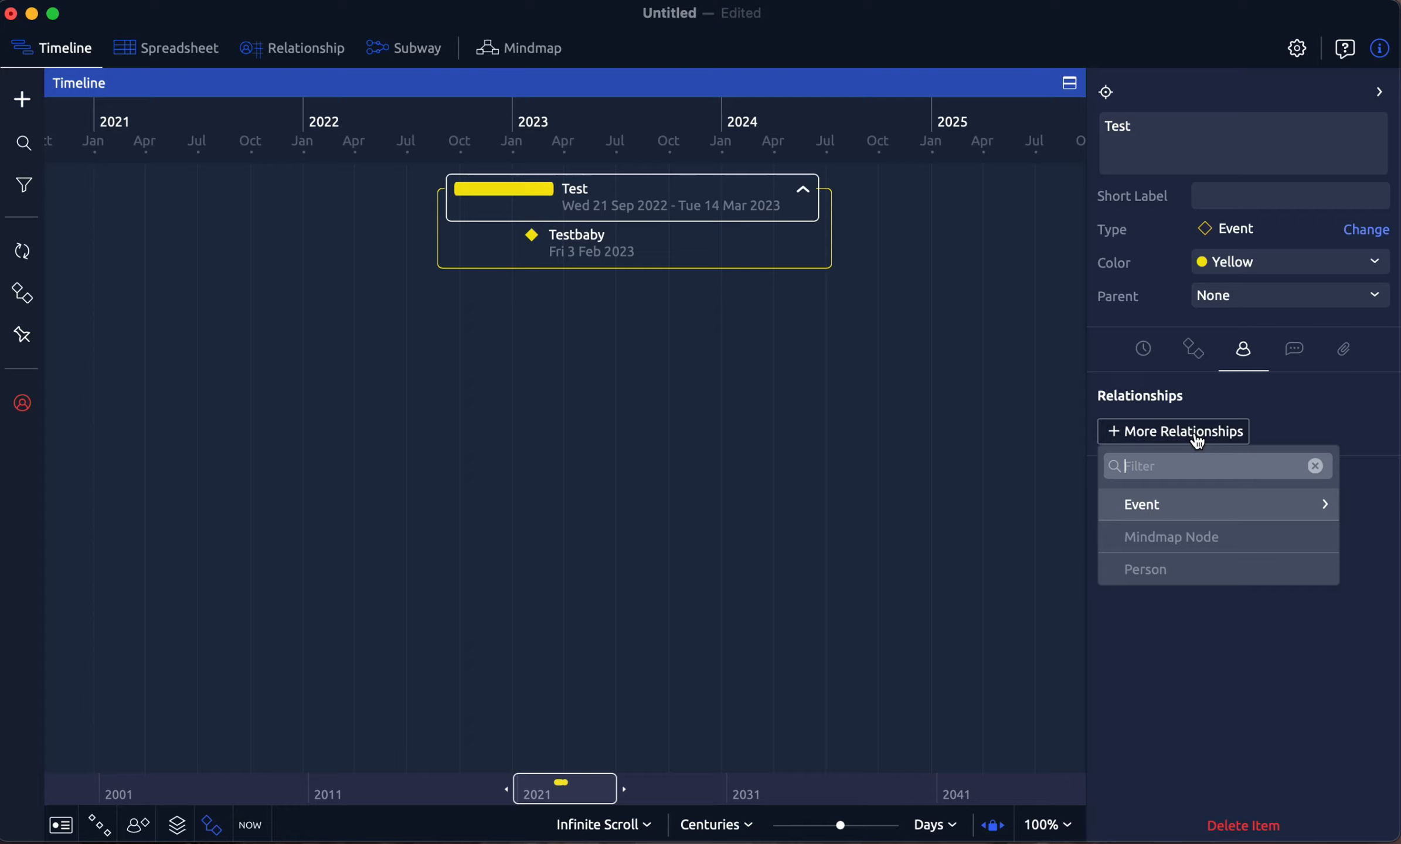
{"action": "mouse_move", "coordinate": [1190, 514]}
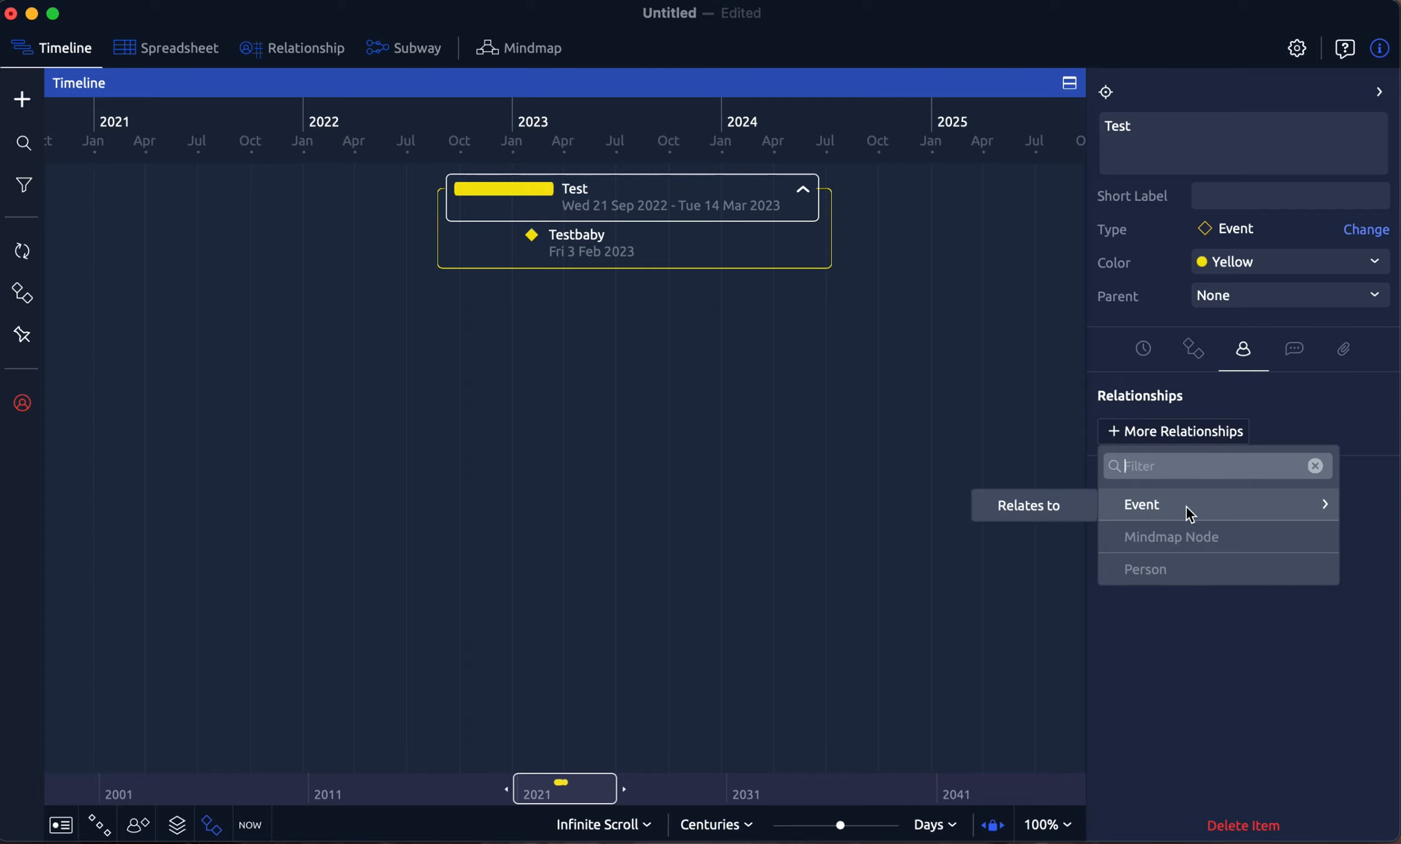
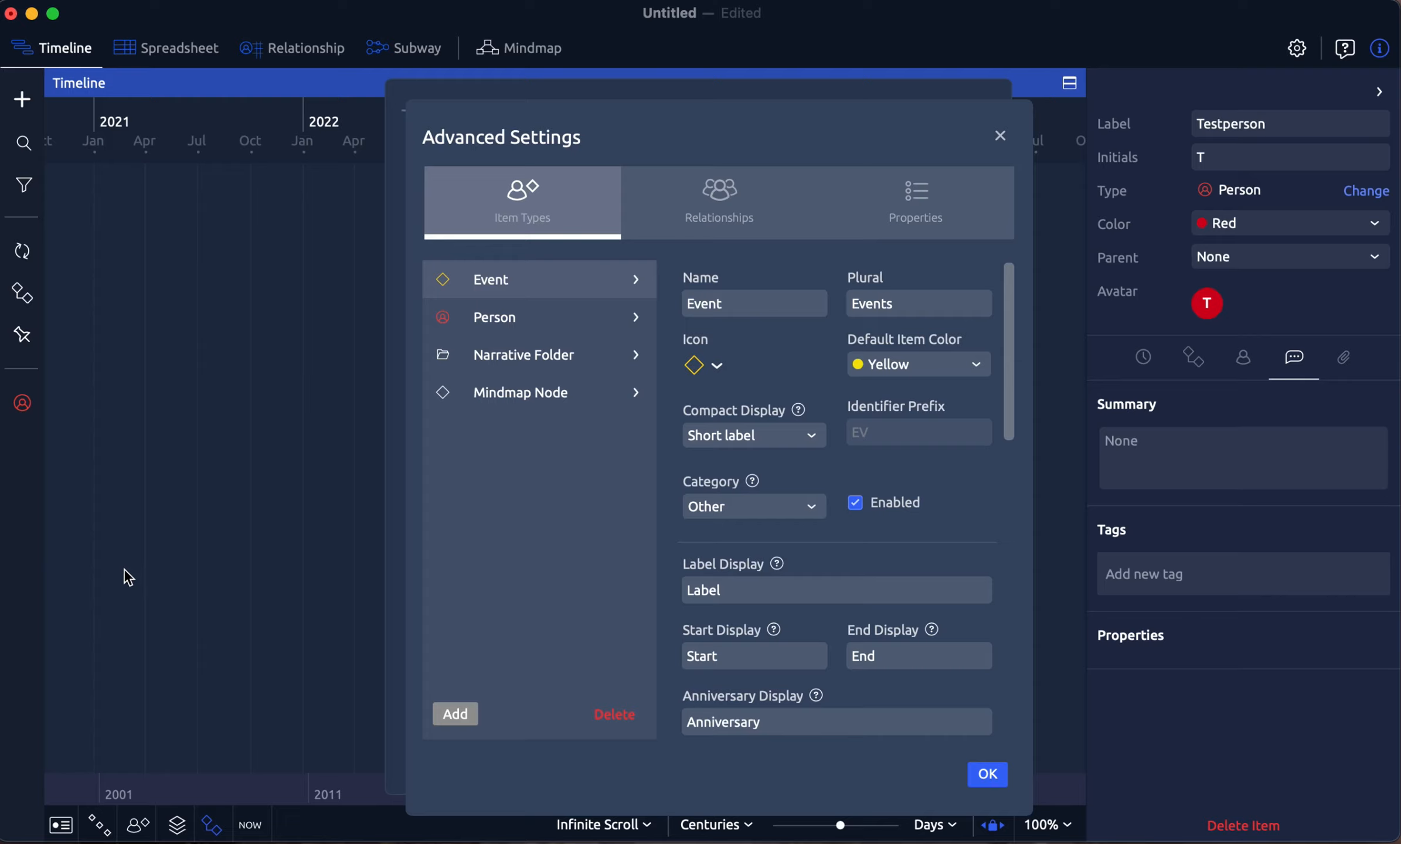
Step: Compare the Item Types and Relationships in the advanced settings, and examine the options of the "Relates to" relationship
{"action": "left_click", "coordinate": [719, 227]}
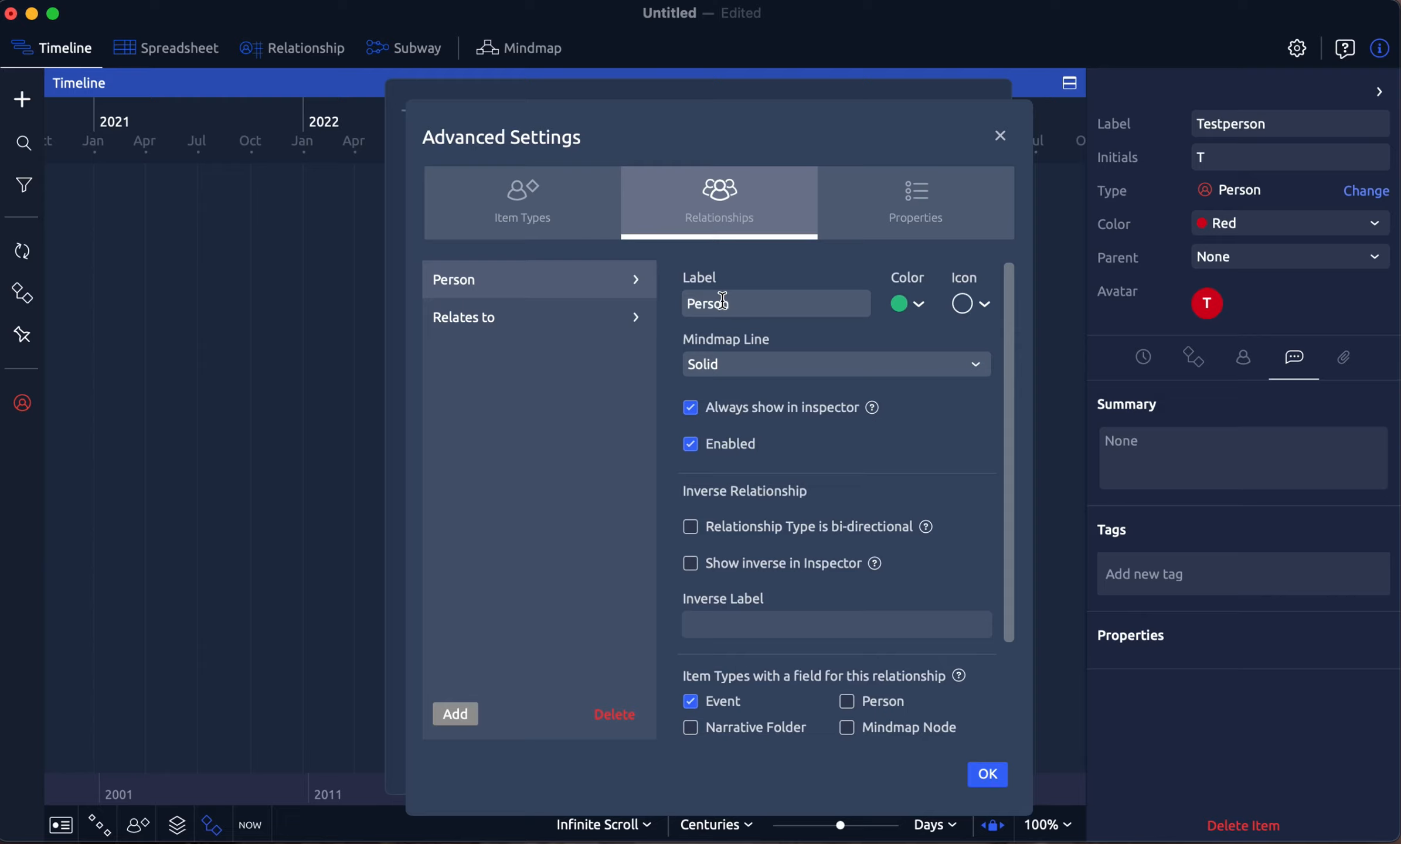
{"action": "left_click", "coordinate": [524, 210]}
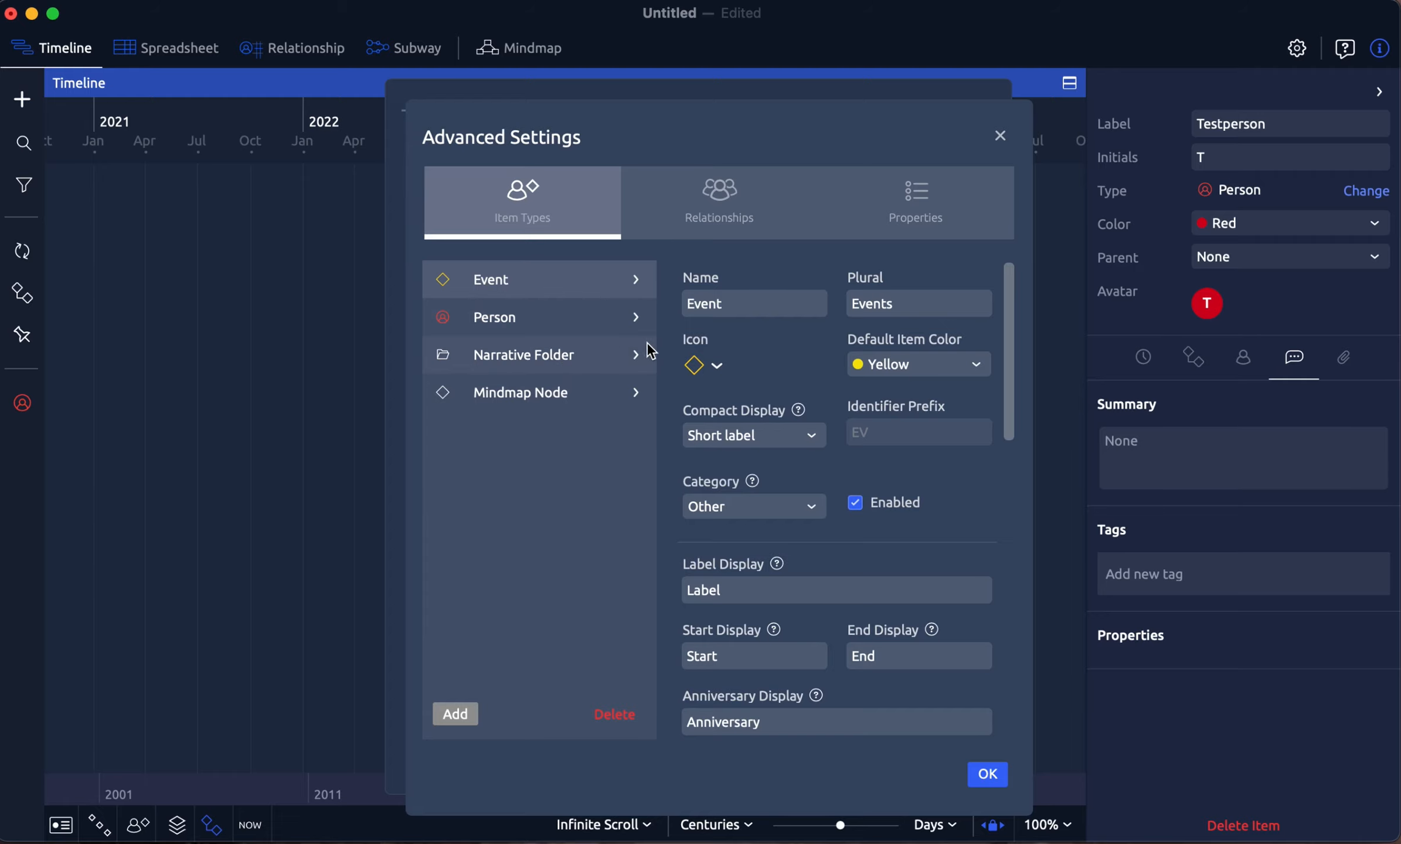
{"action": "left_click", "coordinate": [733, 222]}
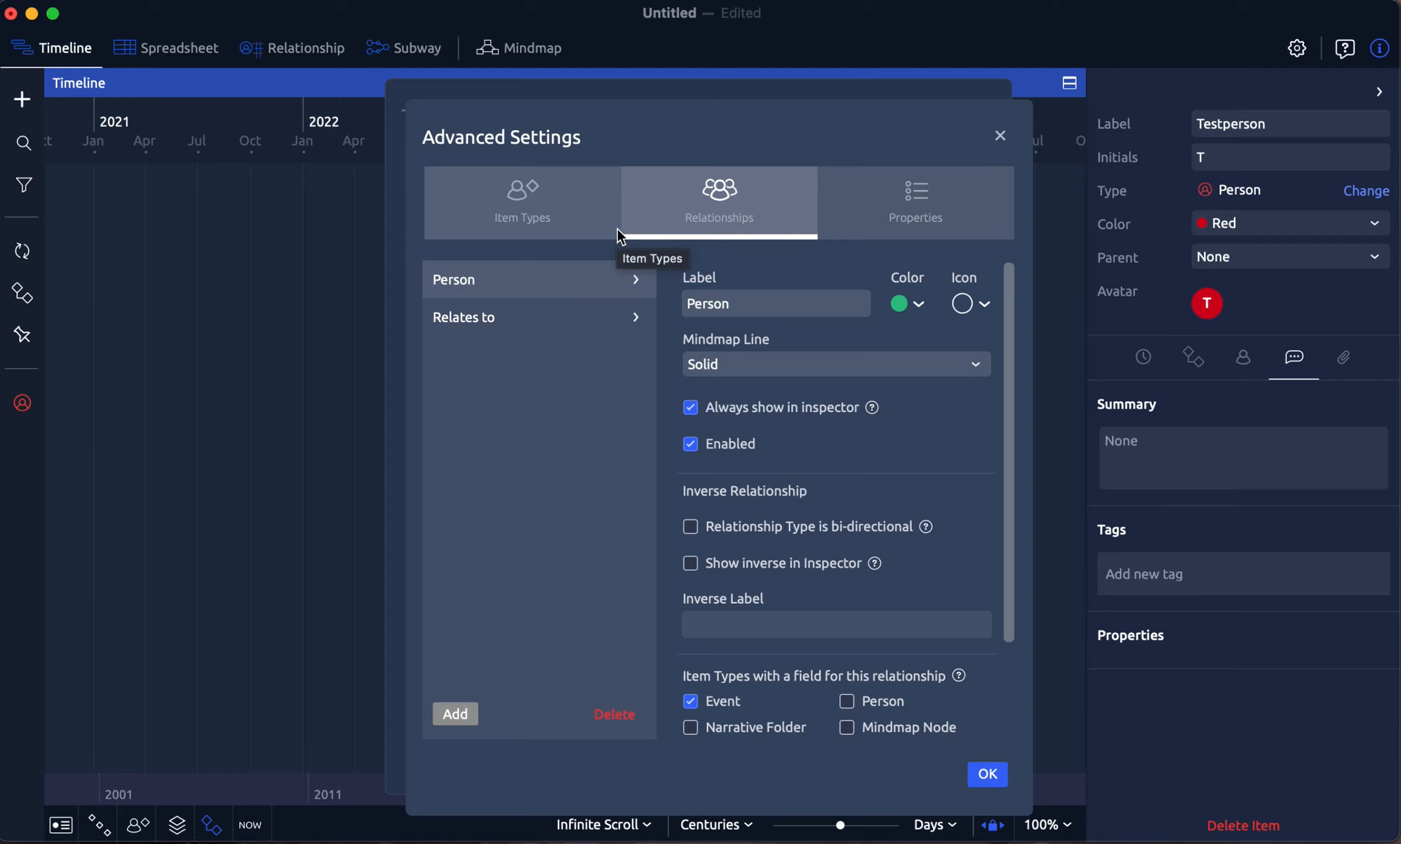
{"action": "left_click", "coordinate": [573, 213]}
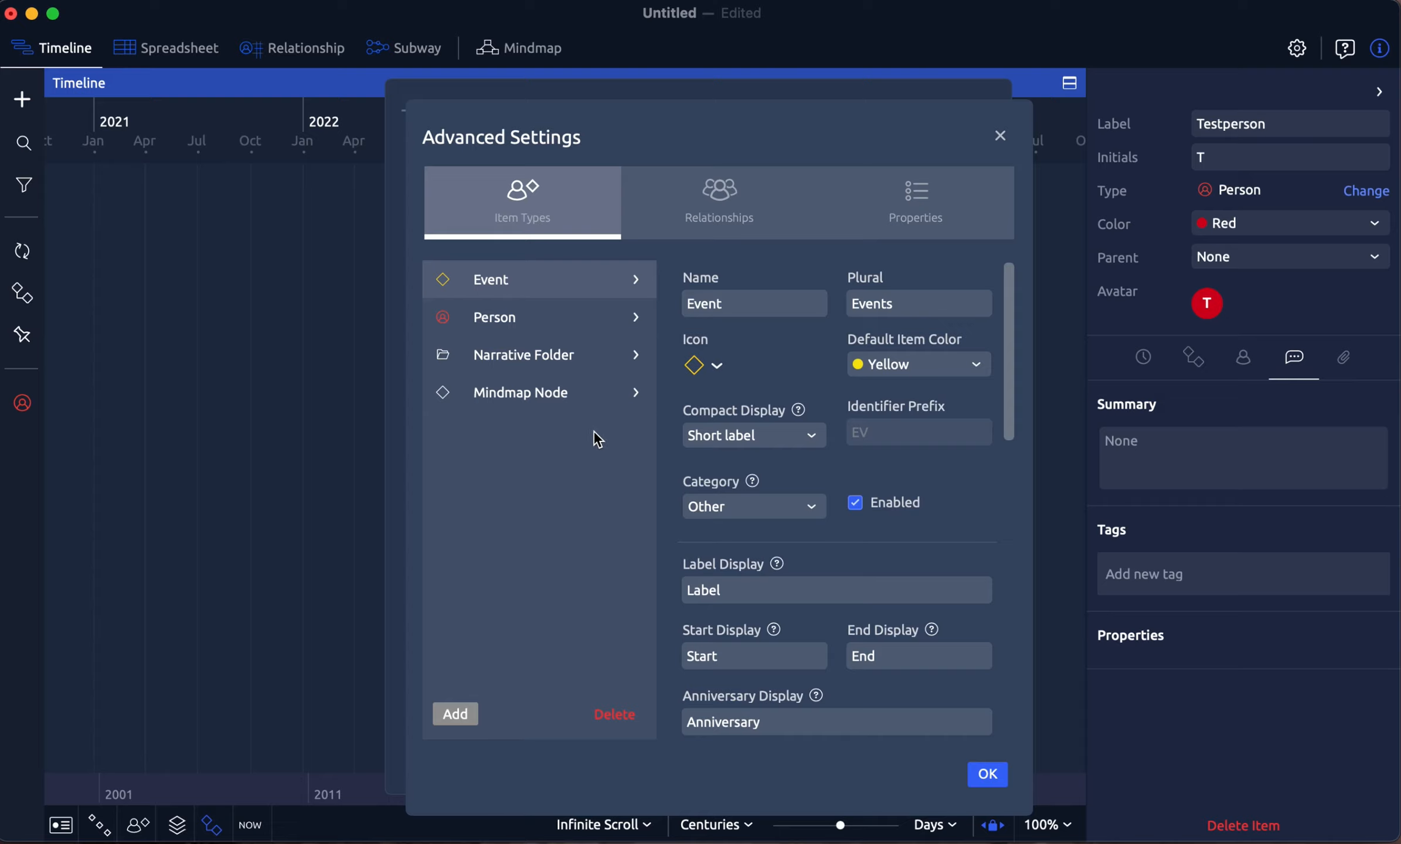
{"action": "left_click", "coordinate": [733, 222]}
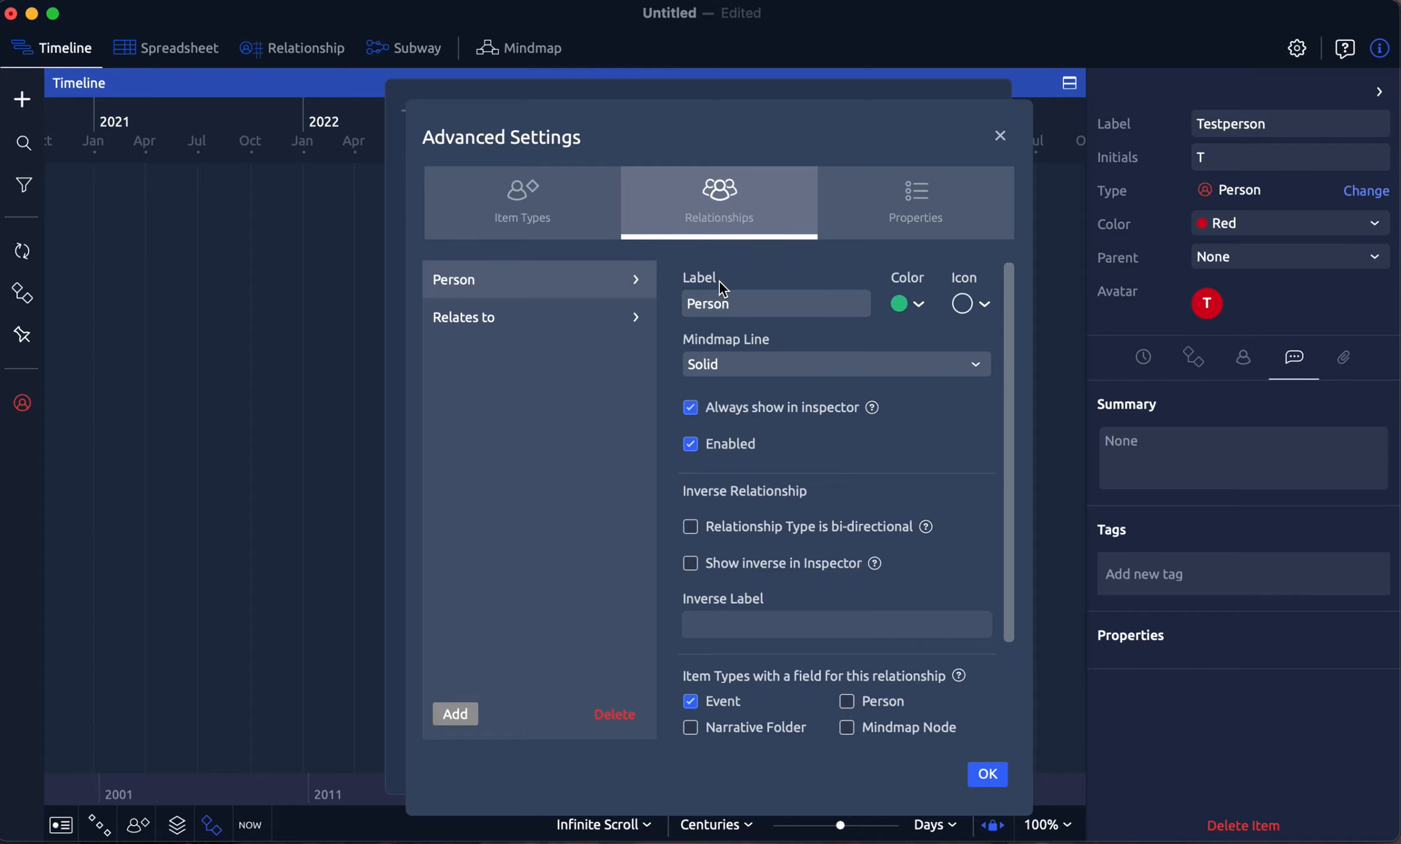
{"action": "left_click", "coordinate": [534, 226]}
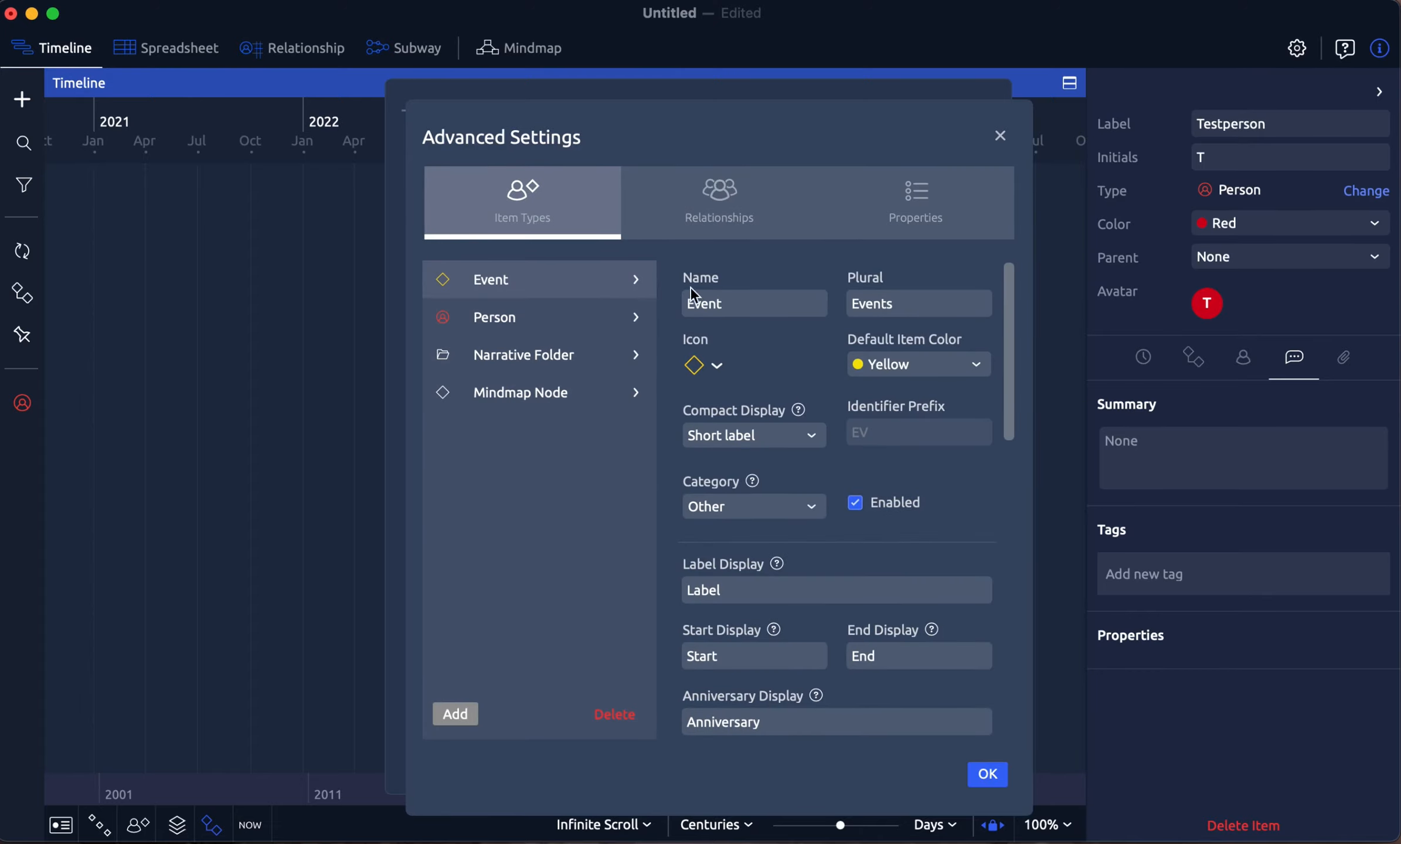
{"action": "left_click", "coordinate": [729, 220]}
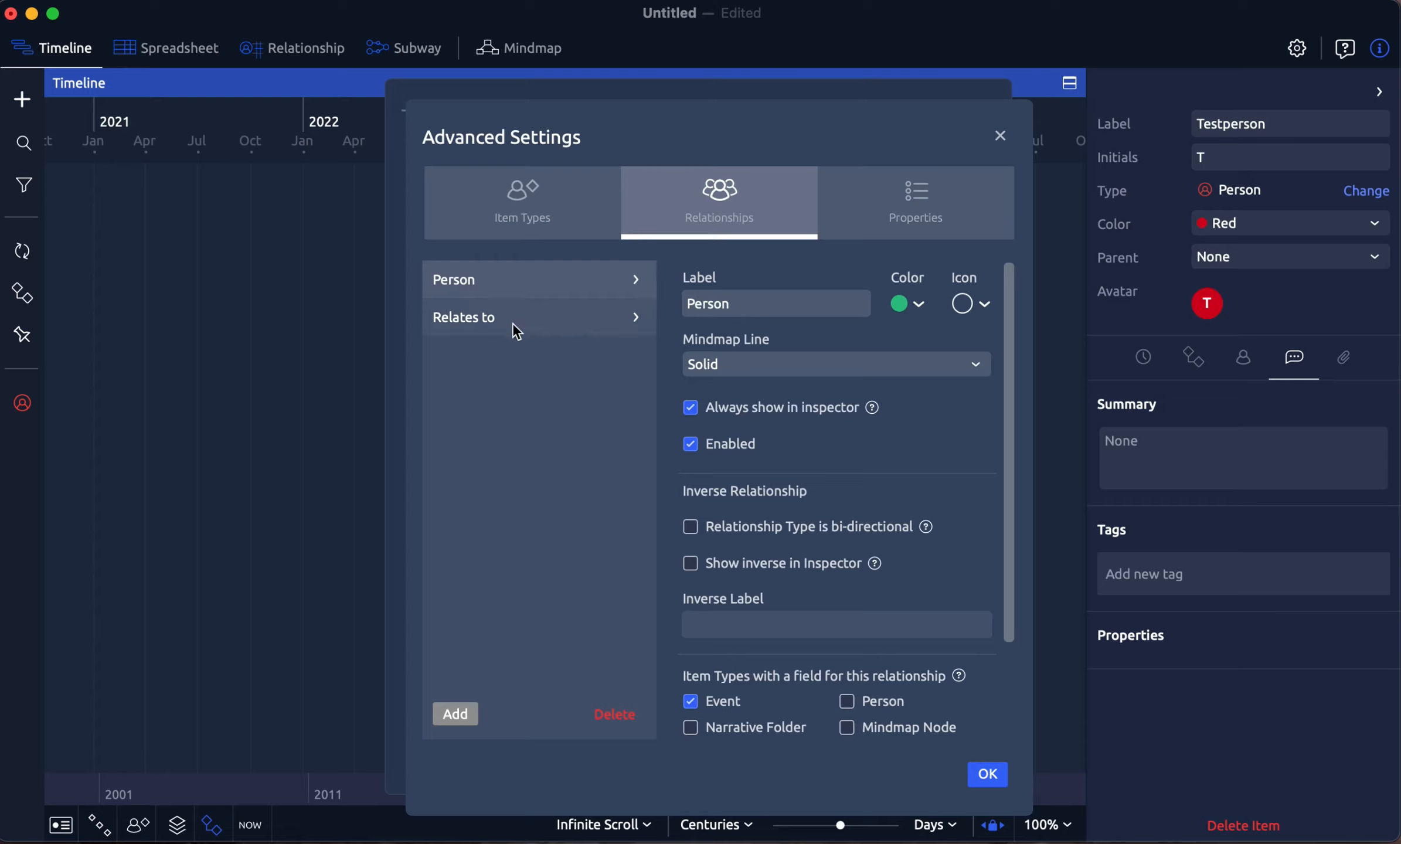
{"action": "left_click", "coordinate": [593, 324]}
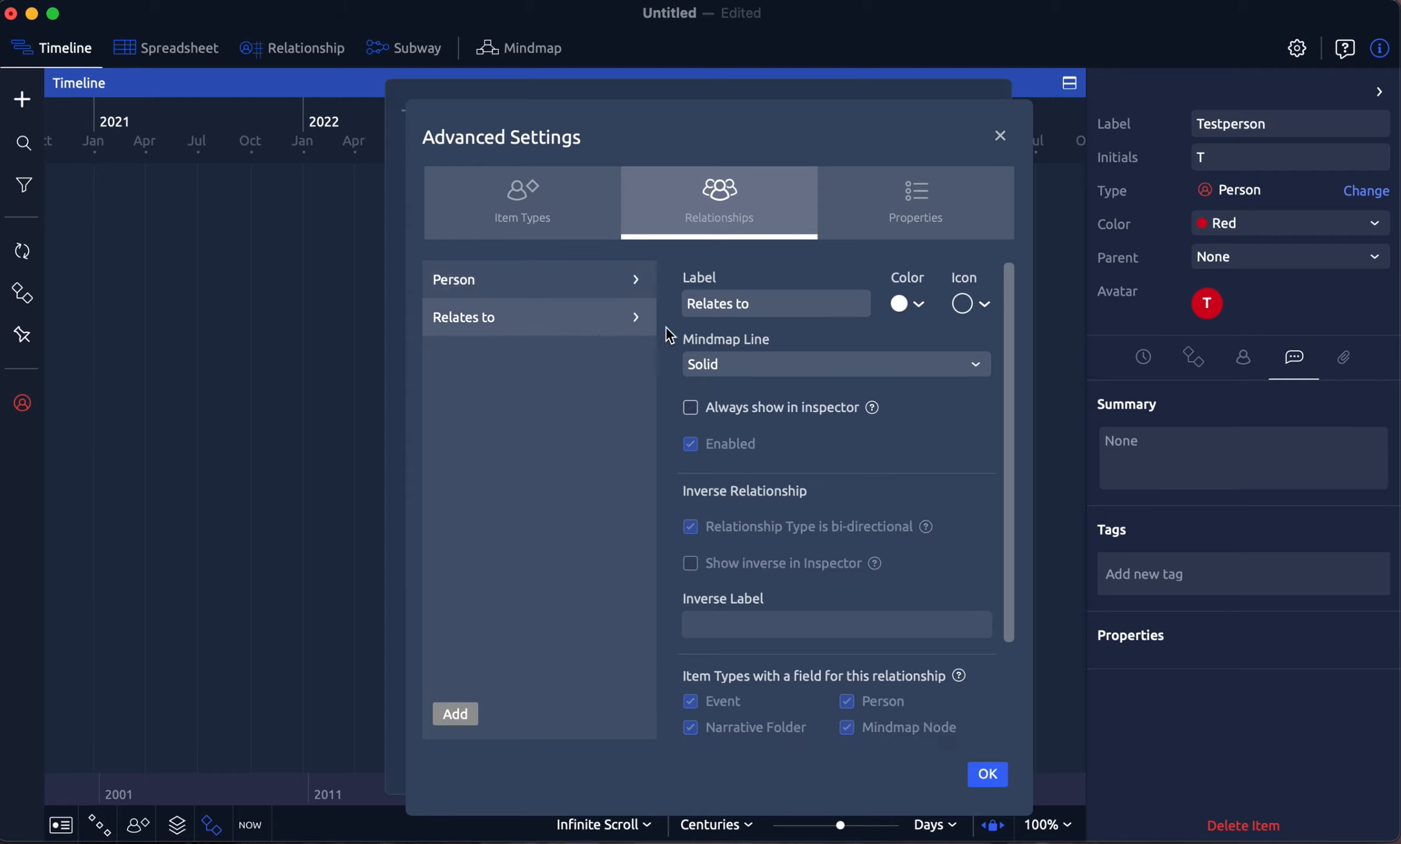
{"action": "scroll", "coordinate": [711, 348], "scroll_direction": "down", "scroll_amount": 1}
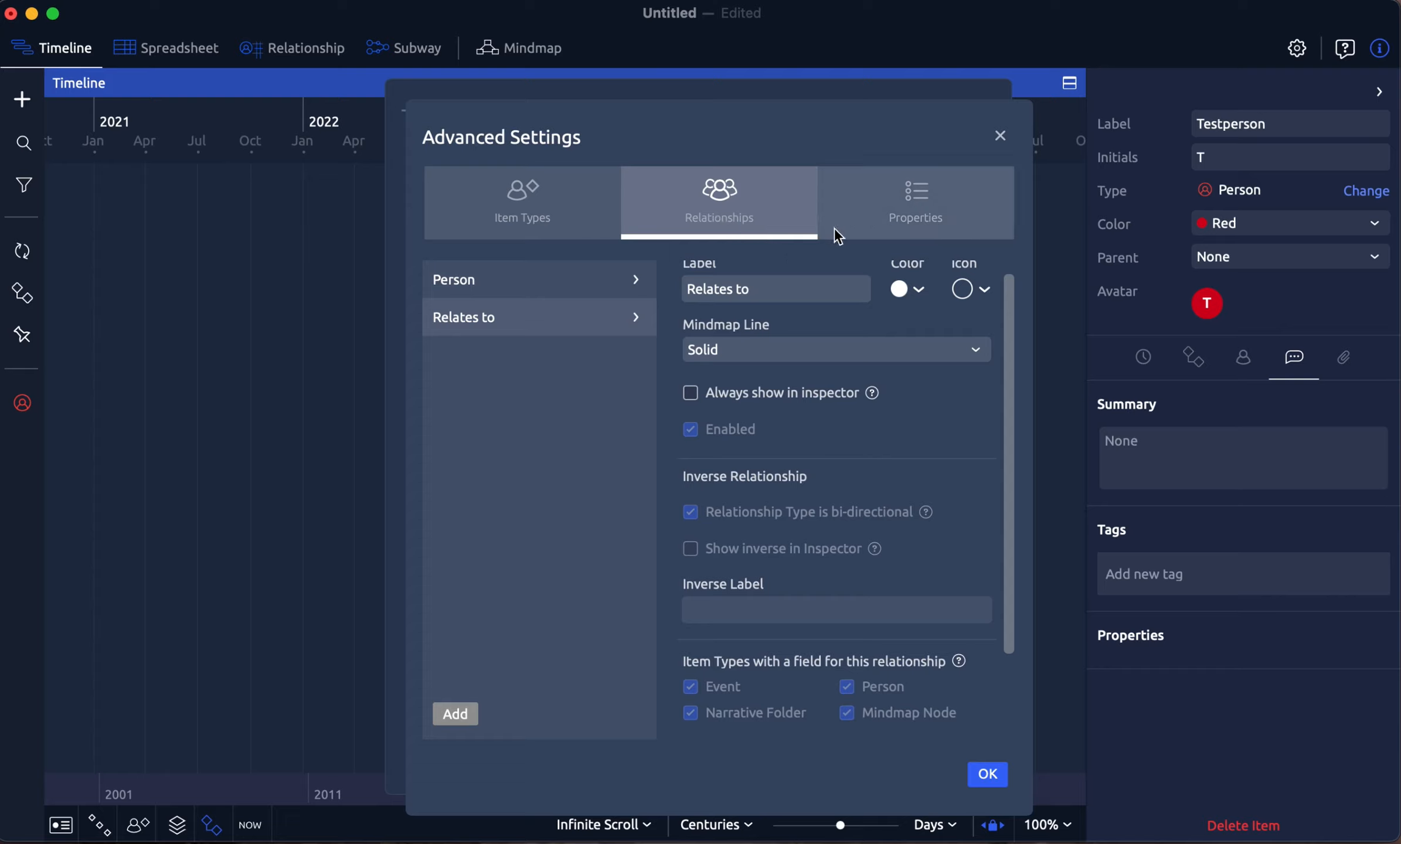
Step: Add a new item type named Abteilung with the plural Abteilungen in the advanced settings
{"action": "left_click", "coordinate": [555, 218]}
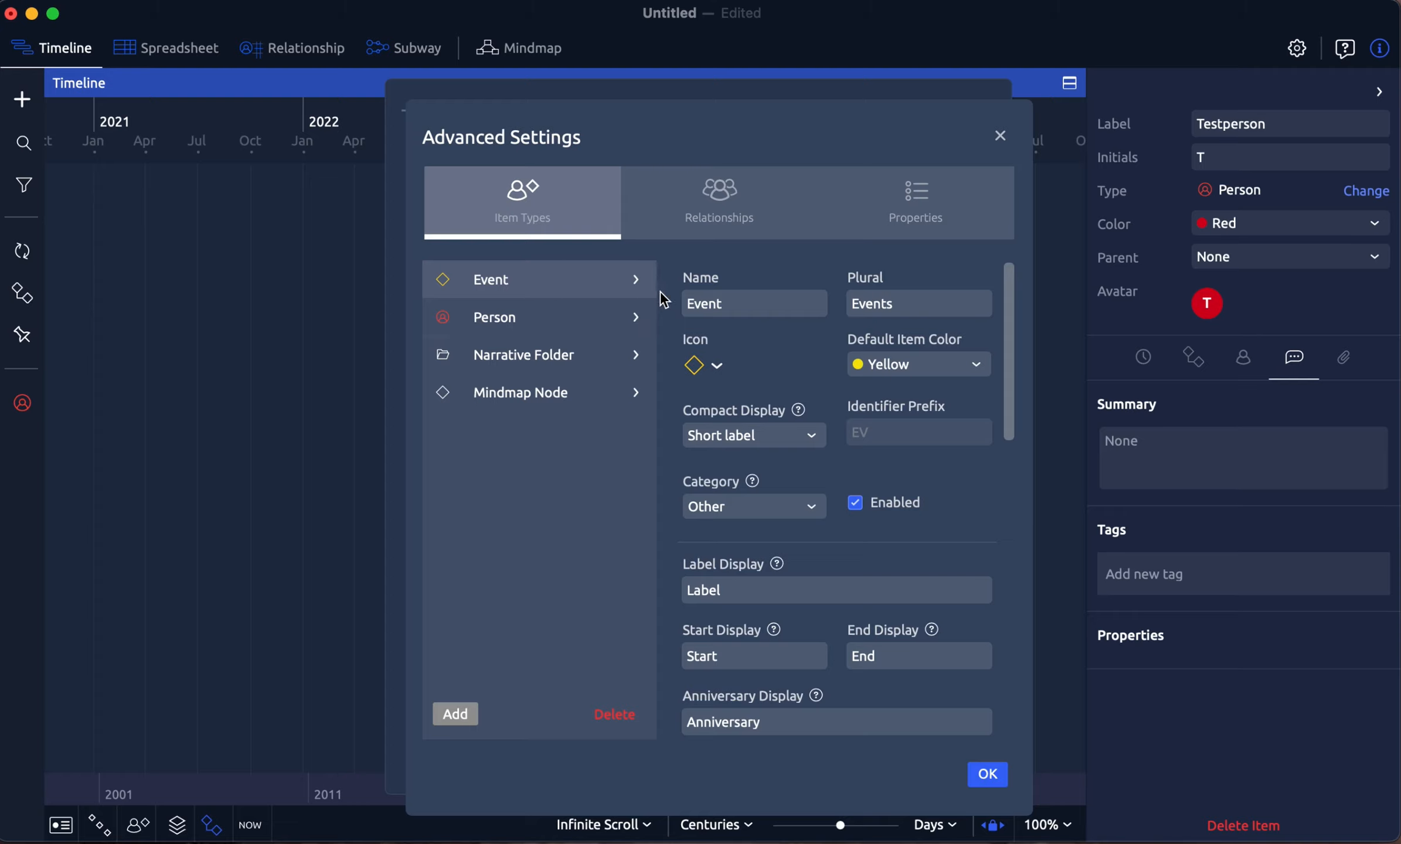
{"action": "scroll", "coordinate": [738, 308], "scroll_direction": "down", "scroll_amount": 1}
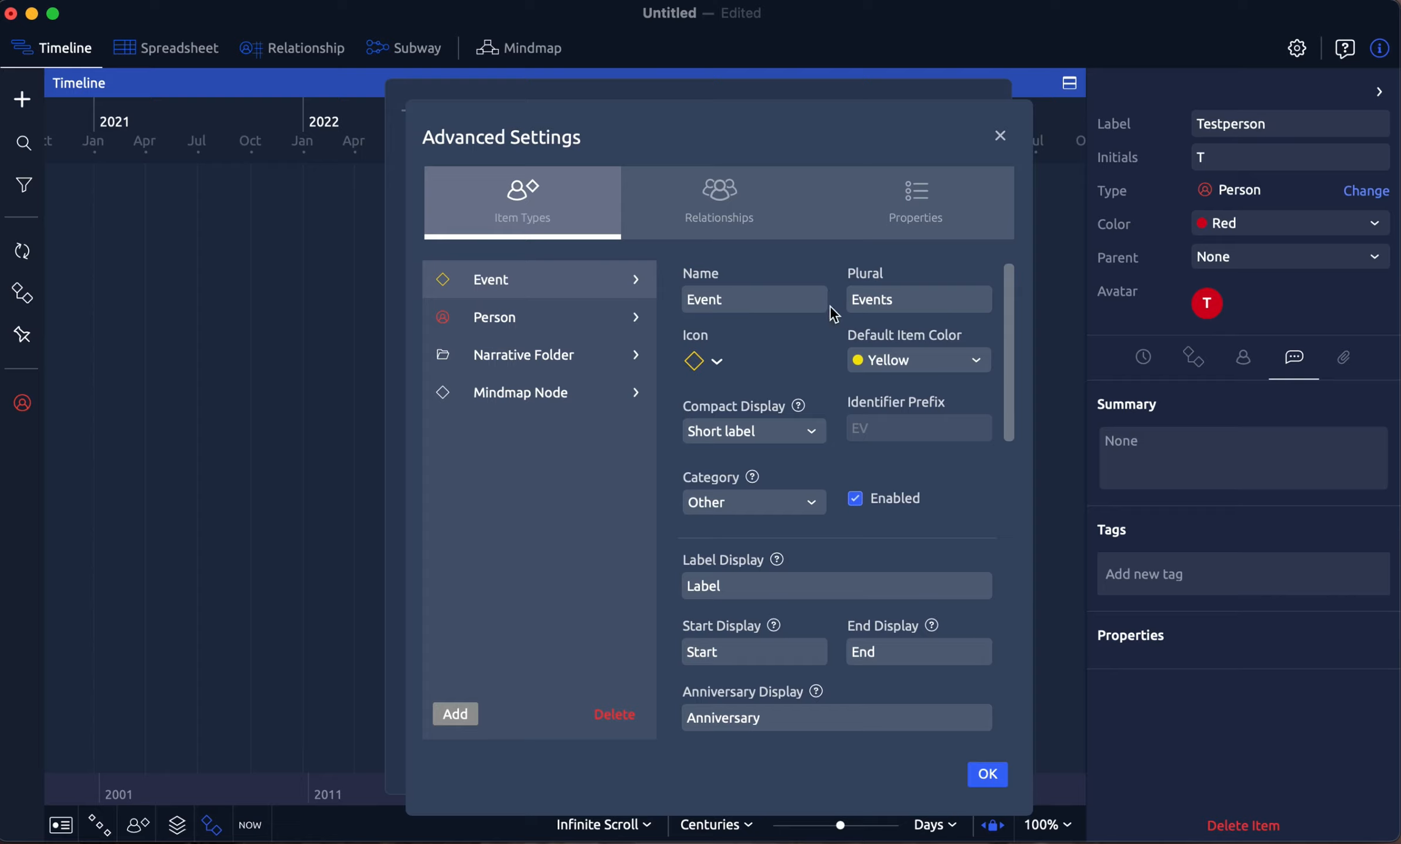
{"action": "scroll", "coordinate": [809, 337], "scroll_direction": "down", "scroll_amount": 1}
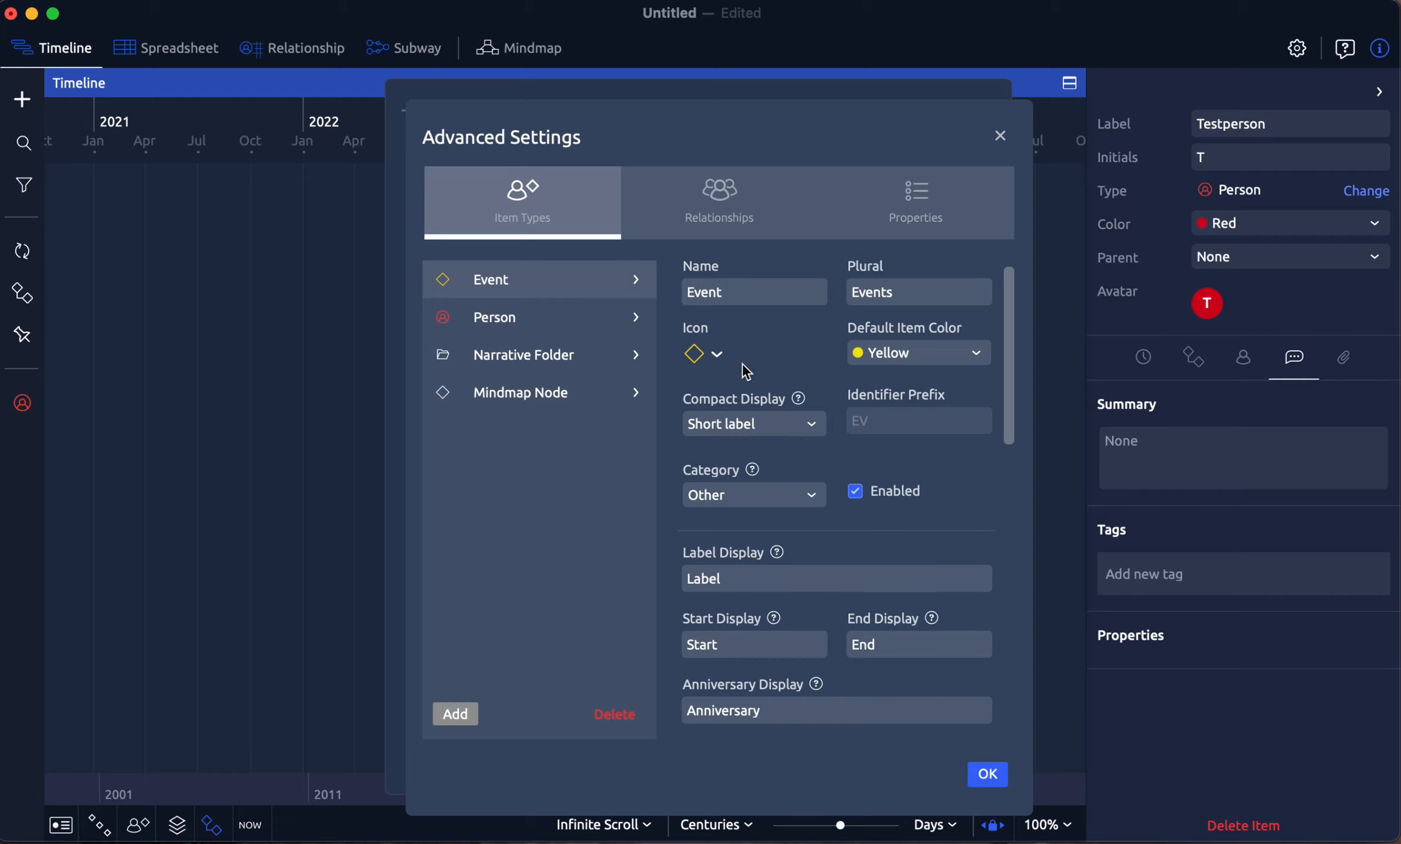
{"action": "left_click", "coordinate": [456, 715]}
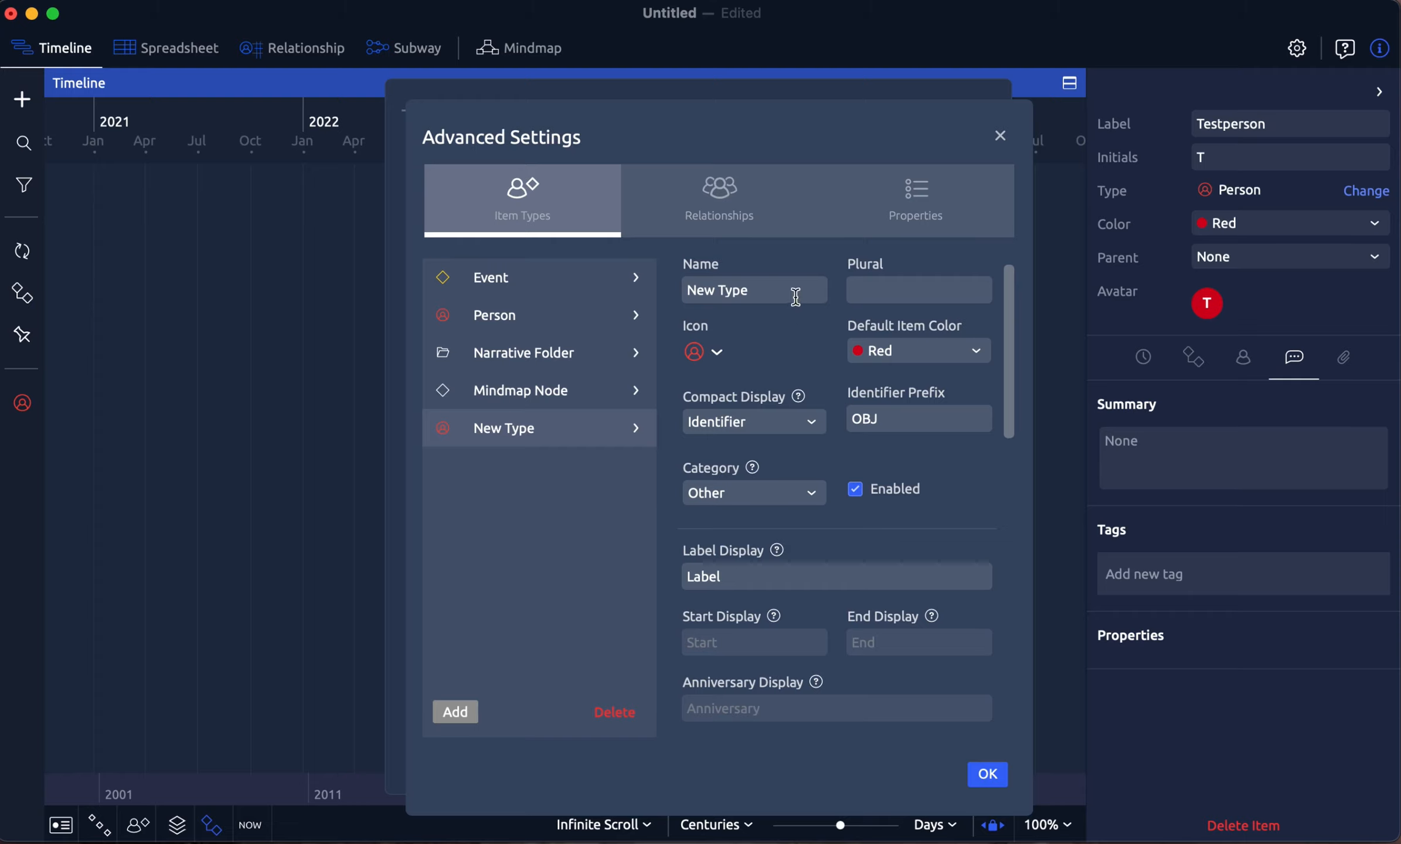
{"action": "left_click_drag", "start_coordinate": [796, 297], "coordinate": [652, 290]}
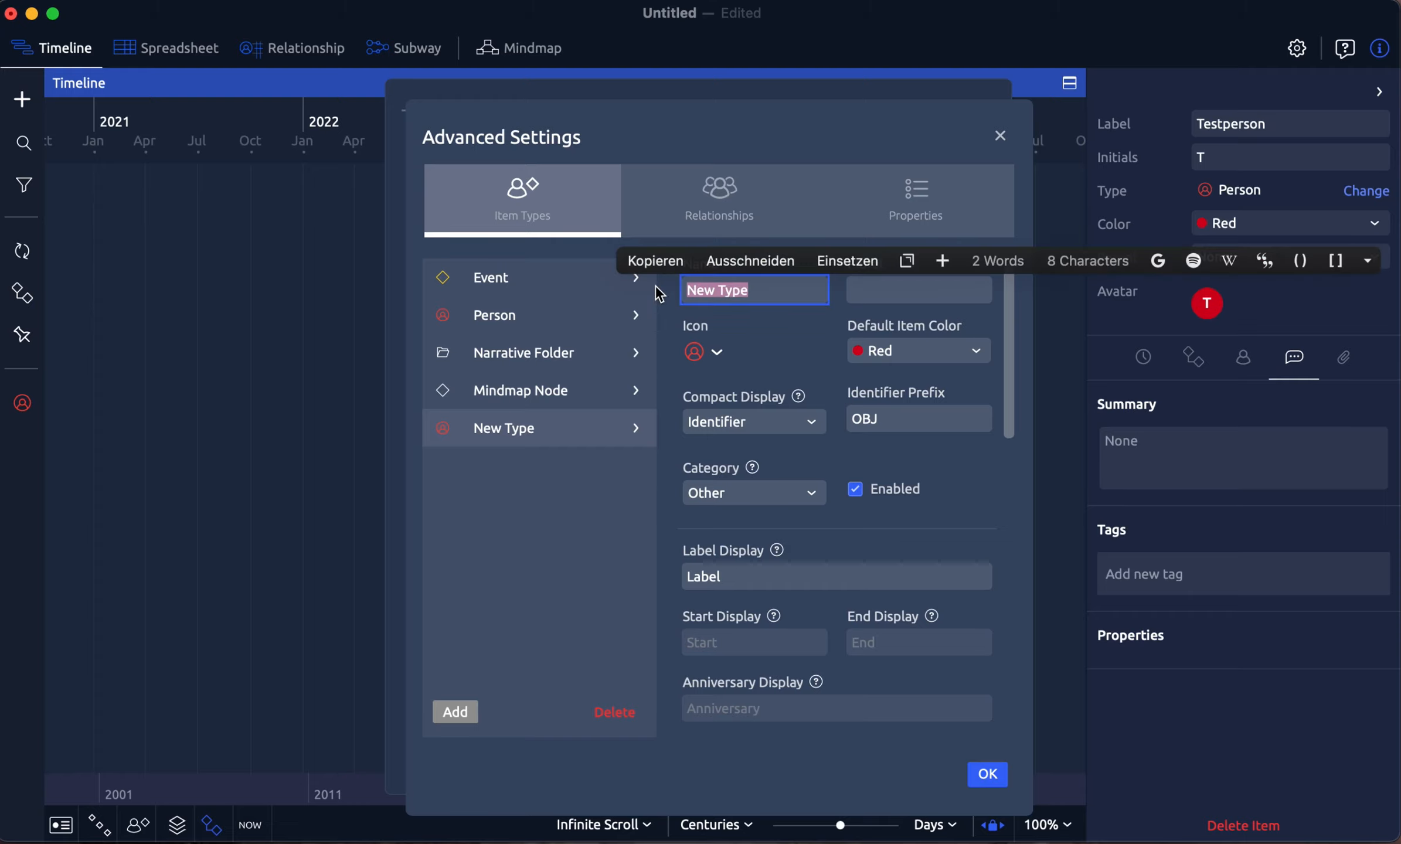
{"action": "type", "text": "Ab"}
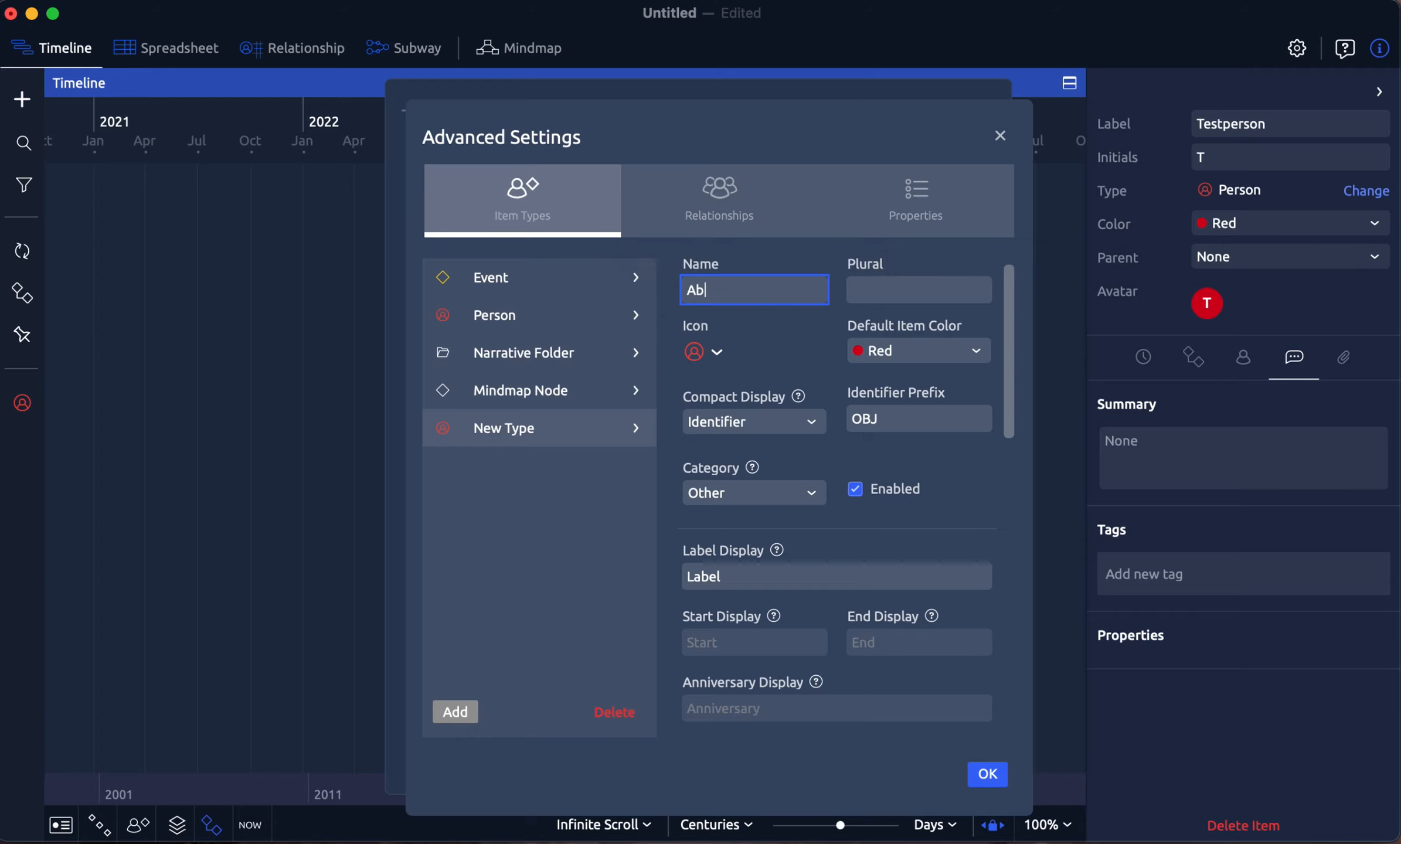
{"action": "type", "text": "teilung"}
{"action": "key", "text": "Tab"}
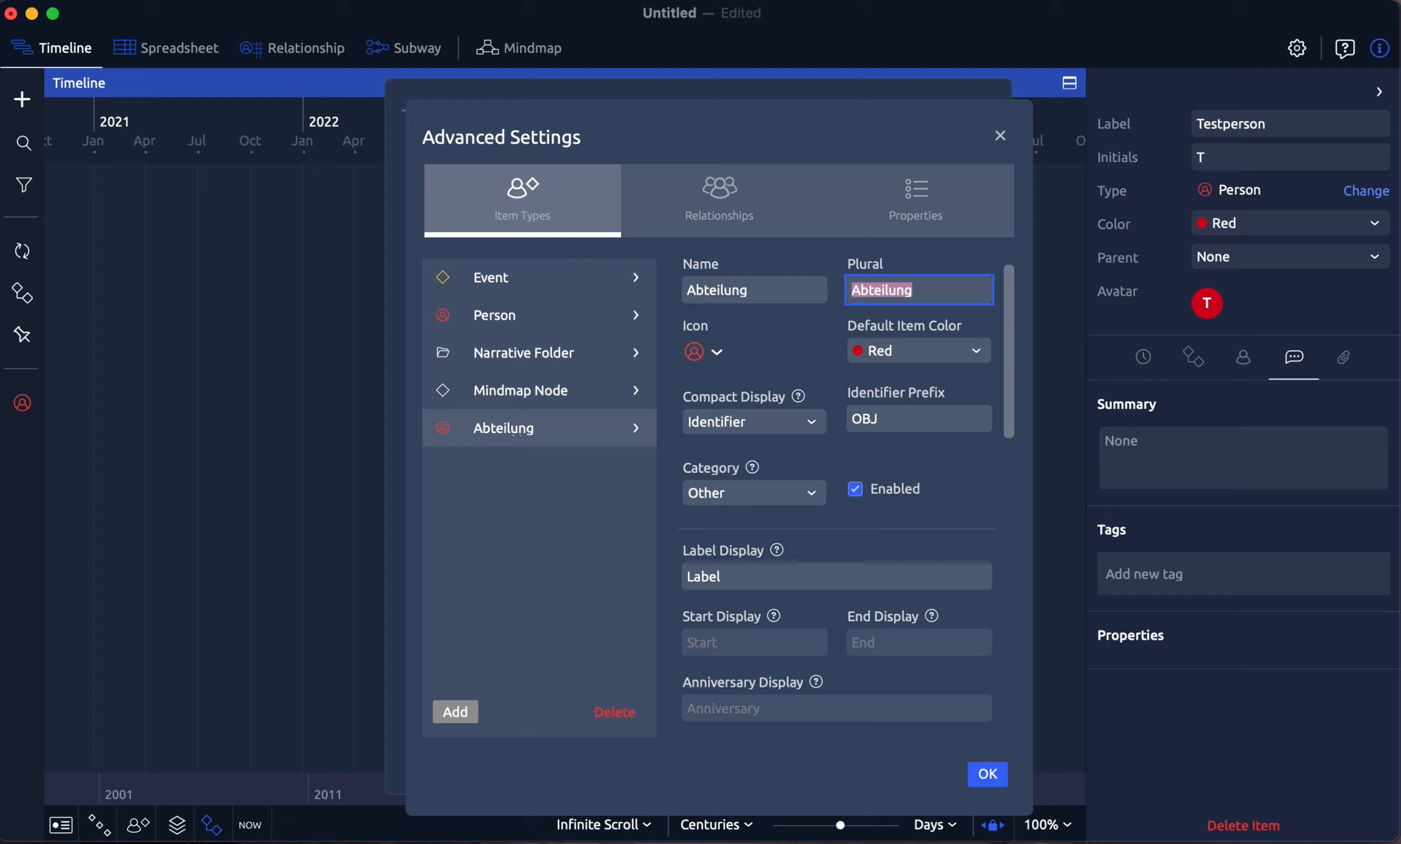
{"action": "key", "text": "Right"}
{"action": "type", "text": "en"}
Step: Give the Abteilung item type a purple star icon and set its default item color to Dark Purple
{"action": "left_click", "coordinate": [714, 352]}
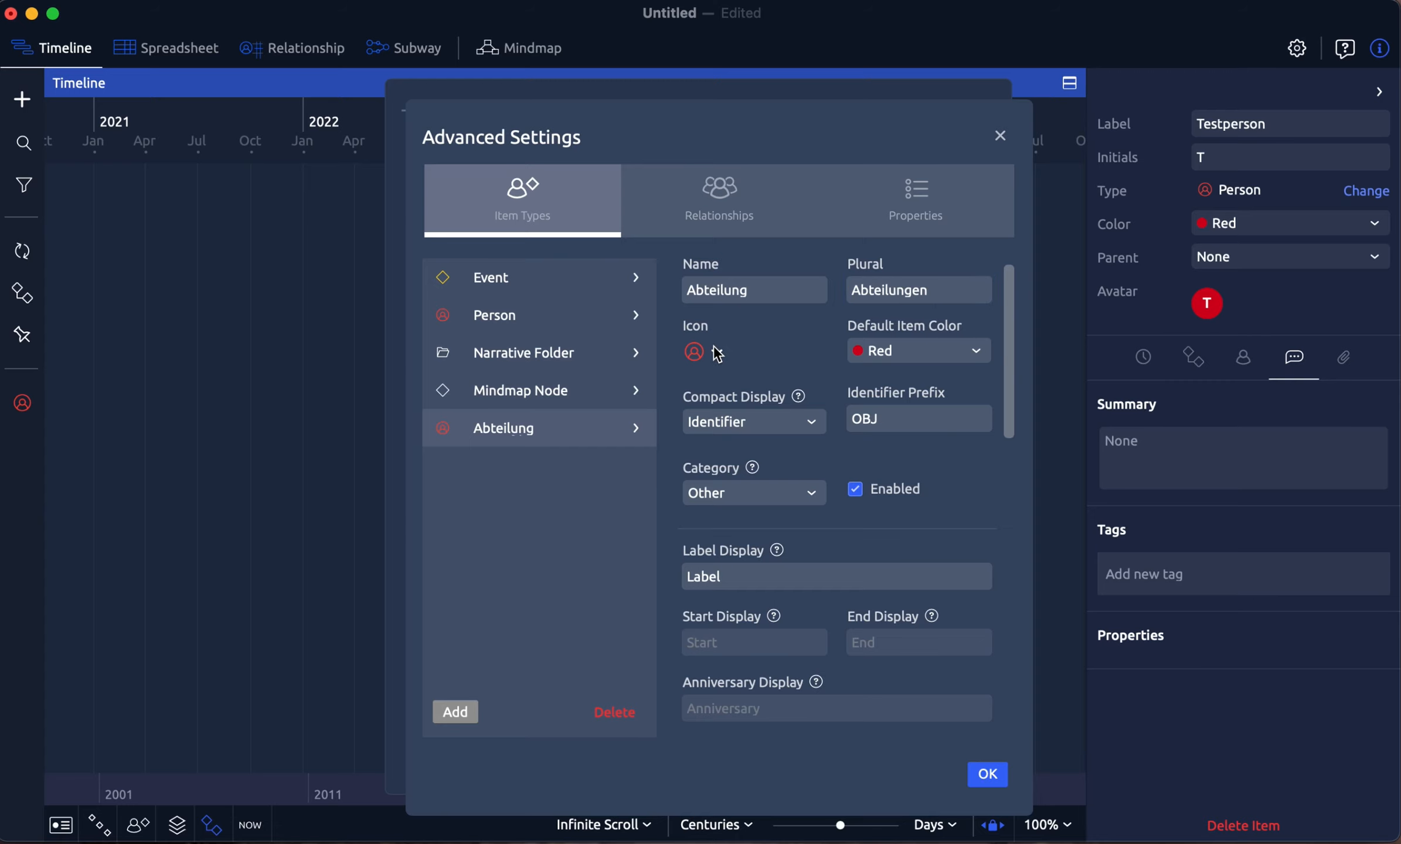
{"action": "scroll", "coordinate": [782, 453], "scroll_direction": "down", "scroll_amount": 2}
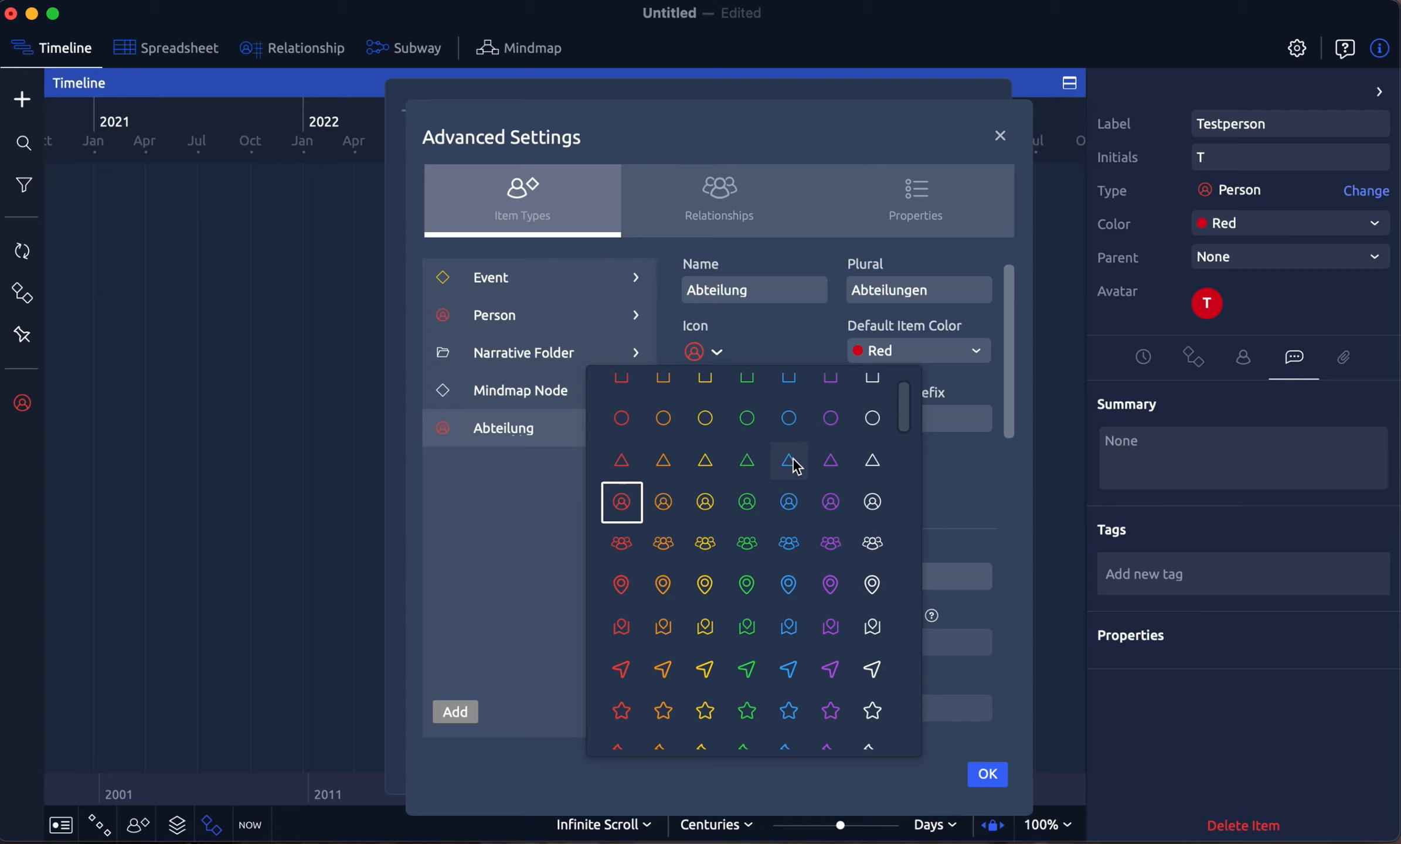
{"action": "scroll", "coordinate": [797, 466], "scroll_direction": "down", "scroll_amount": 8}
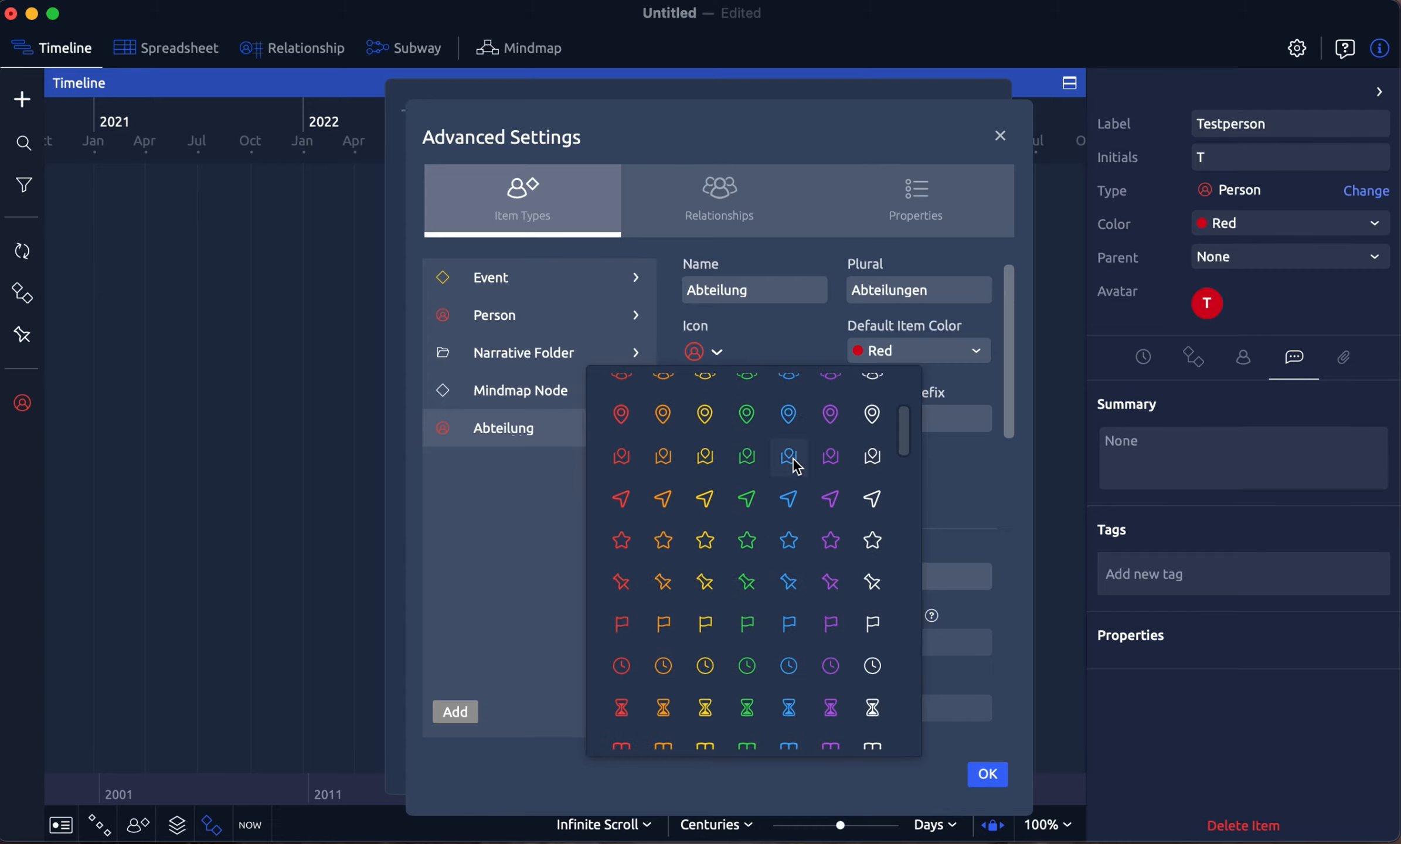
{"action": "left_click", "coordinate": [838, 486]}
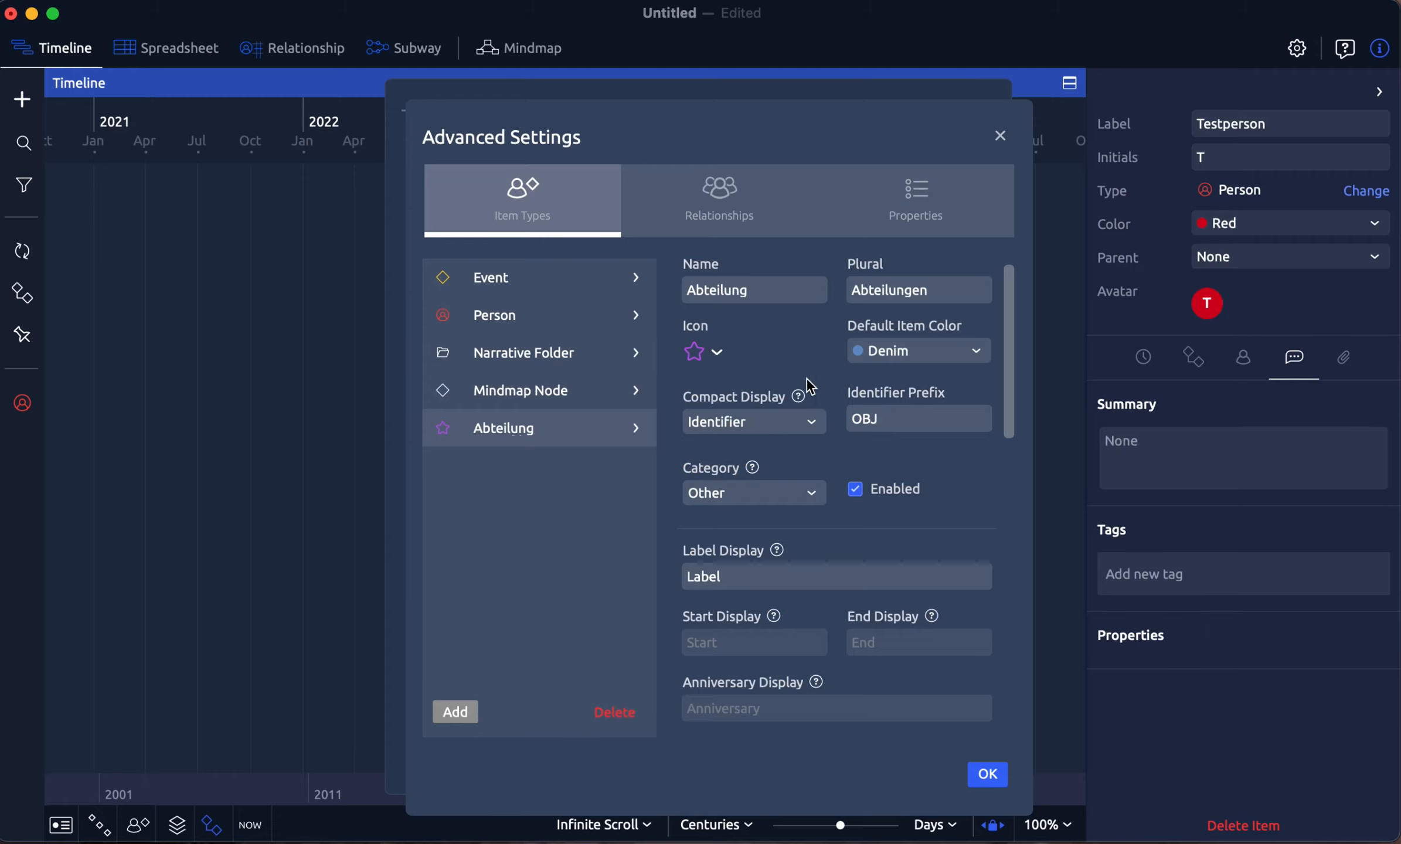
{"action": "left_click", "coordinate": [975, 352]}
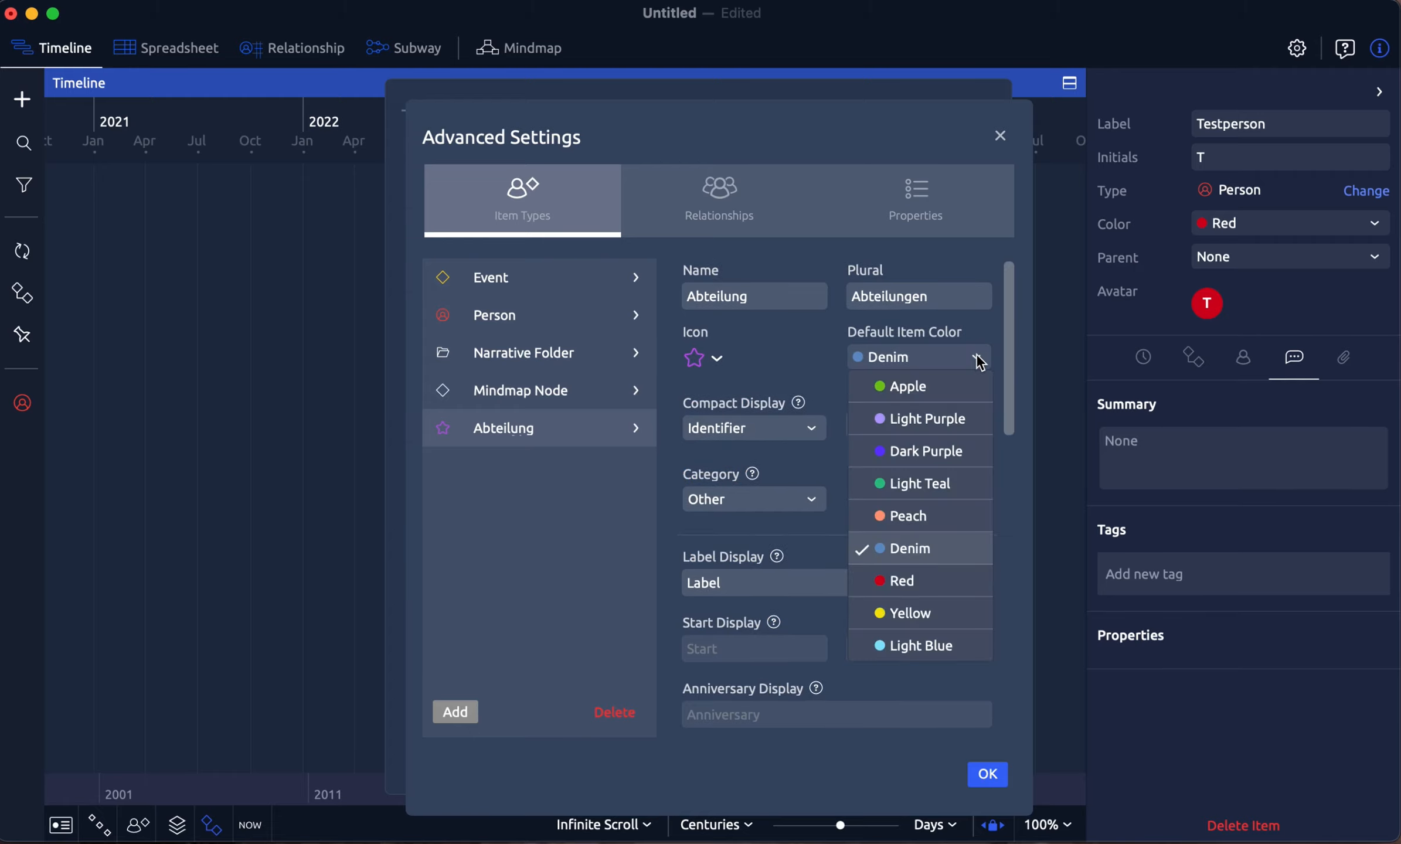
{"action": "left_click", "coordinate": [945, 455]}
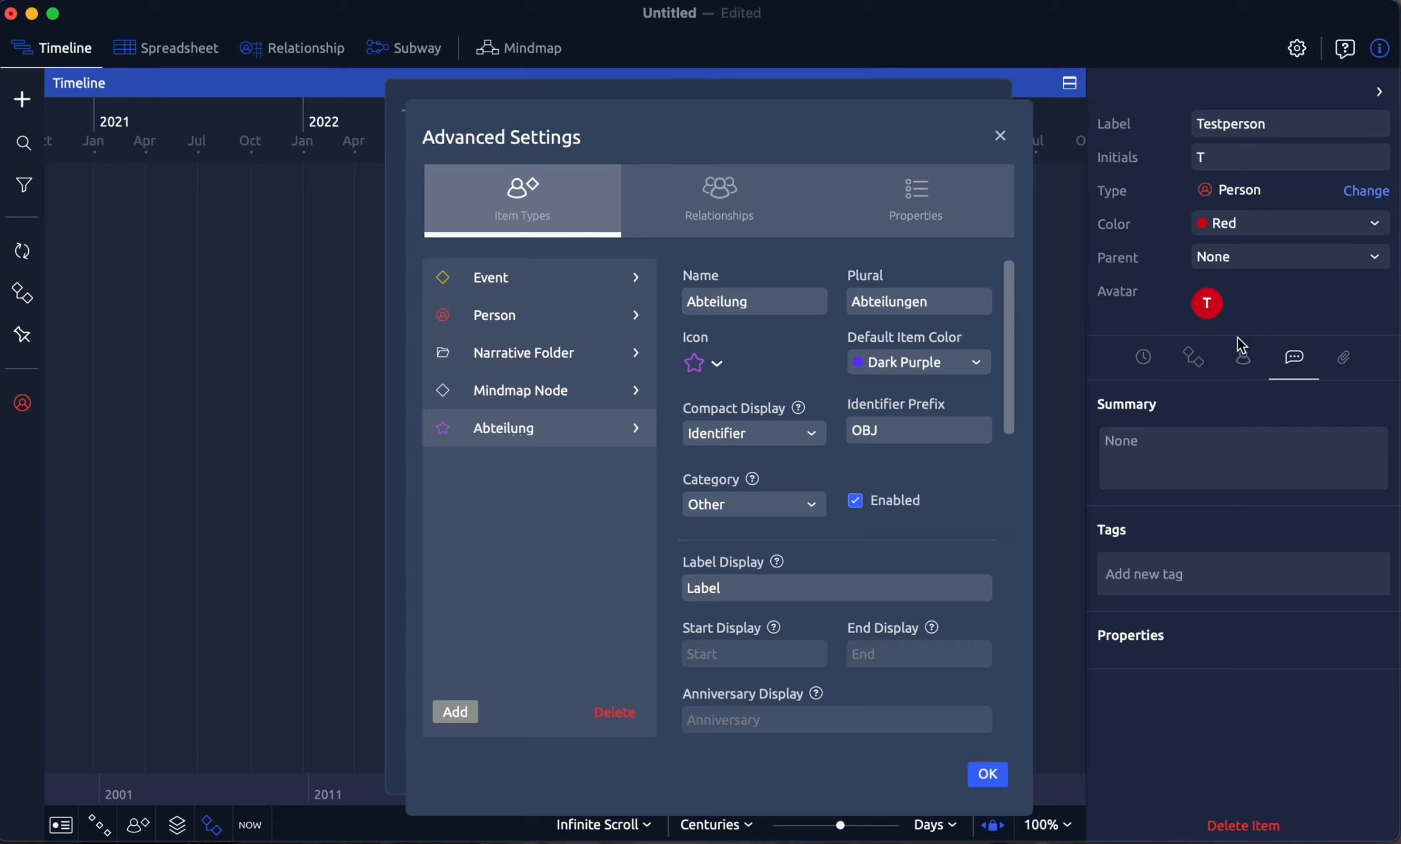
Step: Set the Abteilung type's compact display to Avatar/Initials and keep its category as Other
{"action": "left_click", "coordinate": [812, 415]}
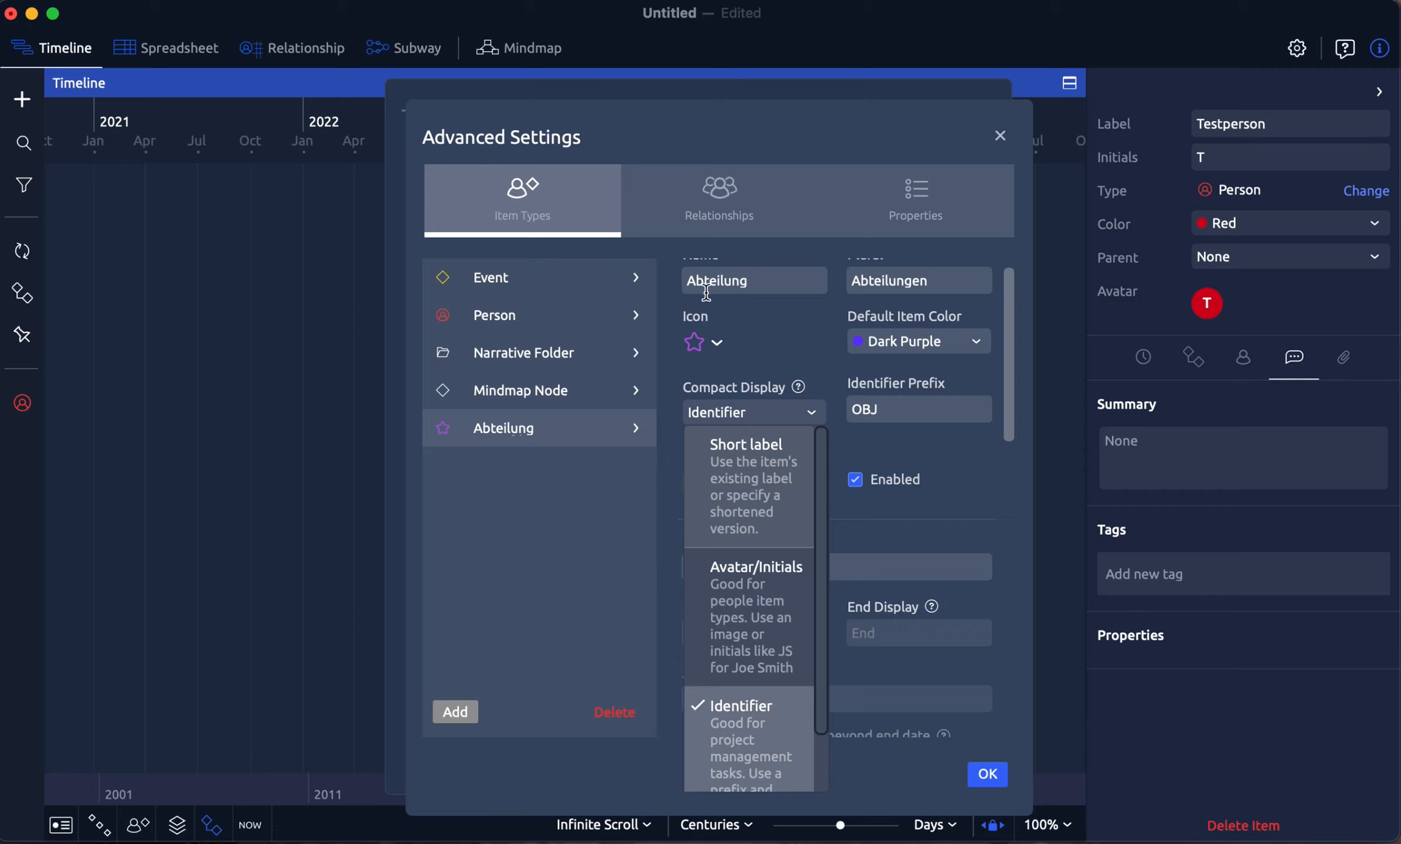
{"action": "scroll", "coordinate": [775, 576], "scroll_direction": "down", "scroll_amount": 2}
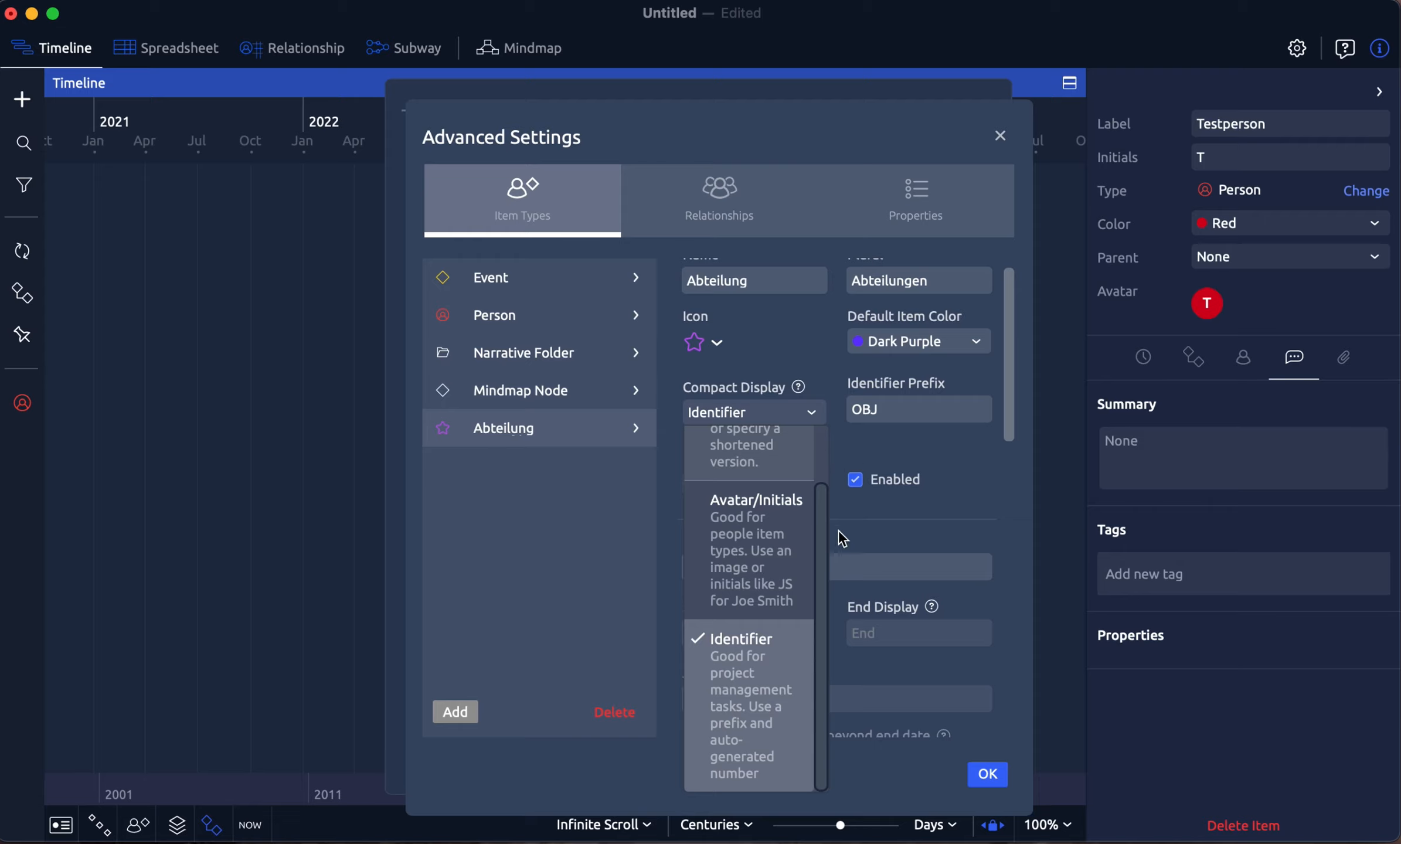
{"action": "left_click", "coordinate": [826, 367]}
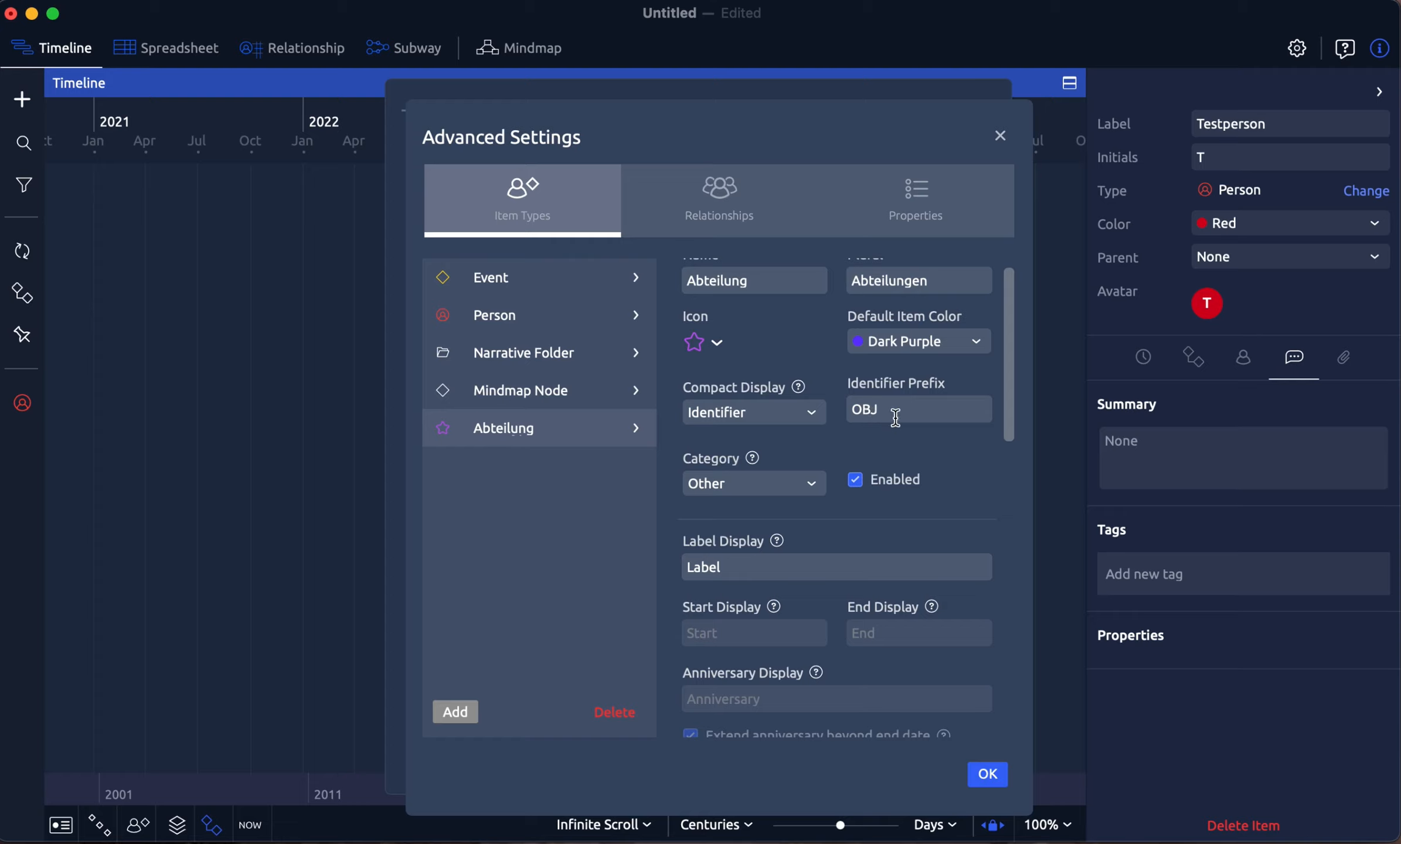
{"action": "left_click", "coordinate": [813, 413]}
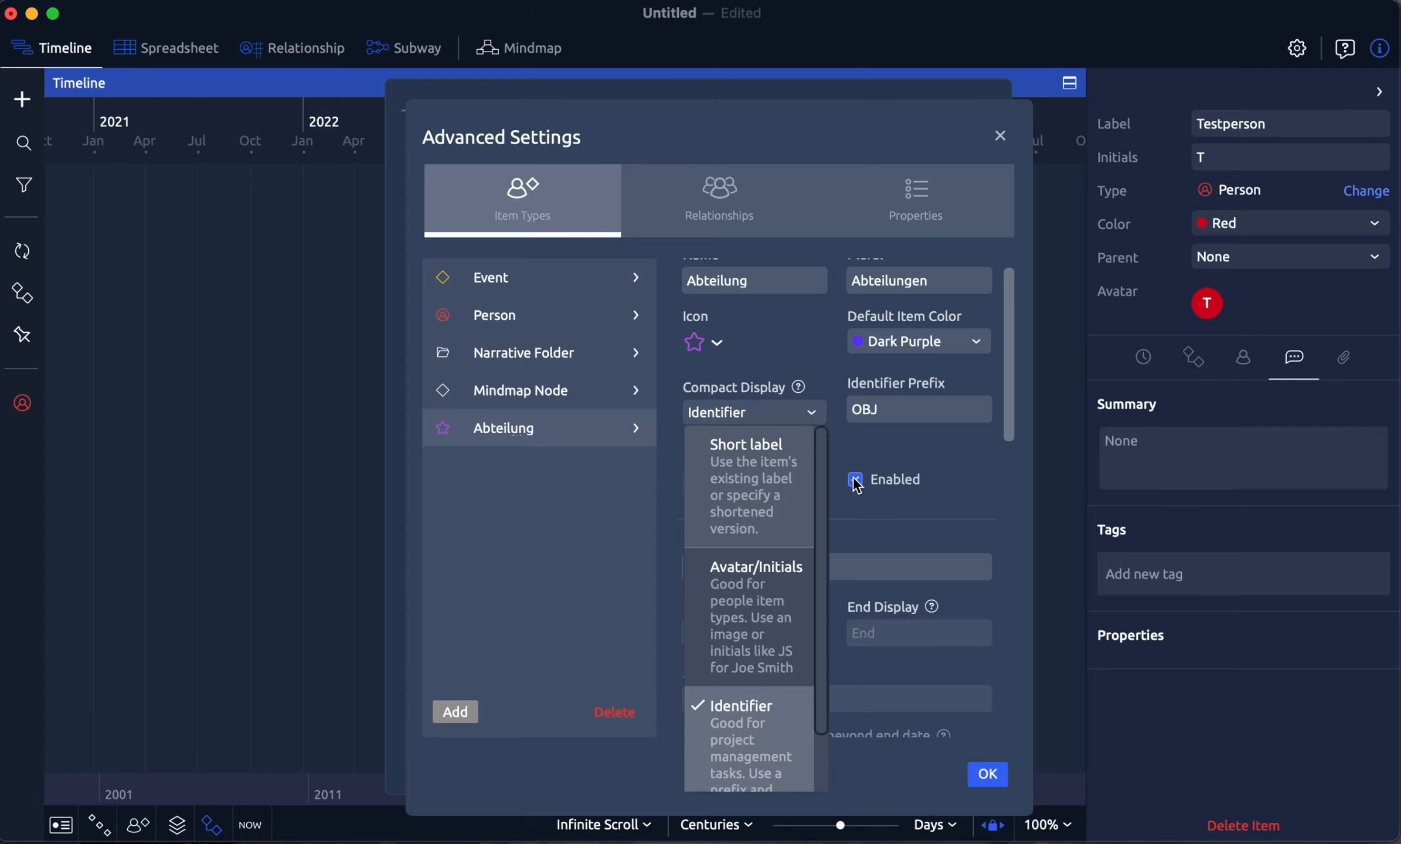
{"action": "left_click", "coordinate": [785, 595]}
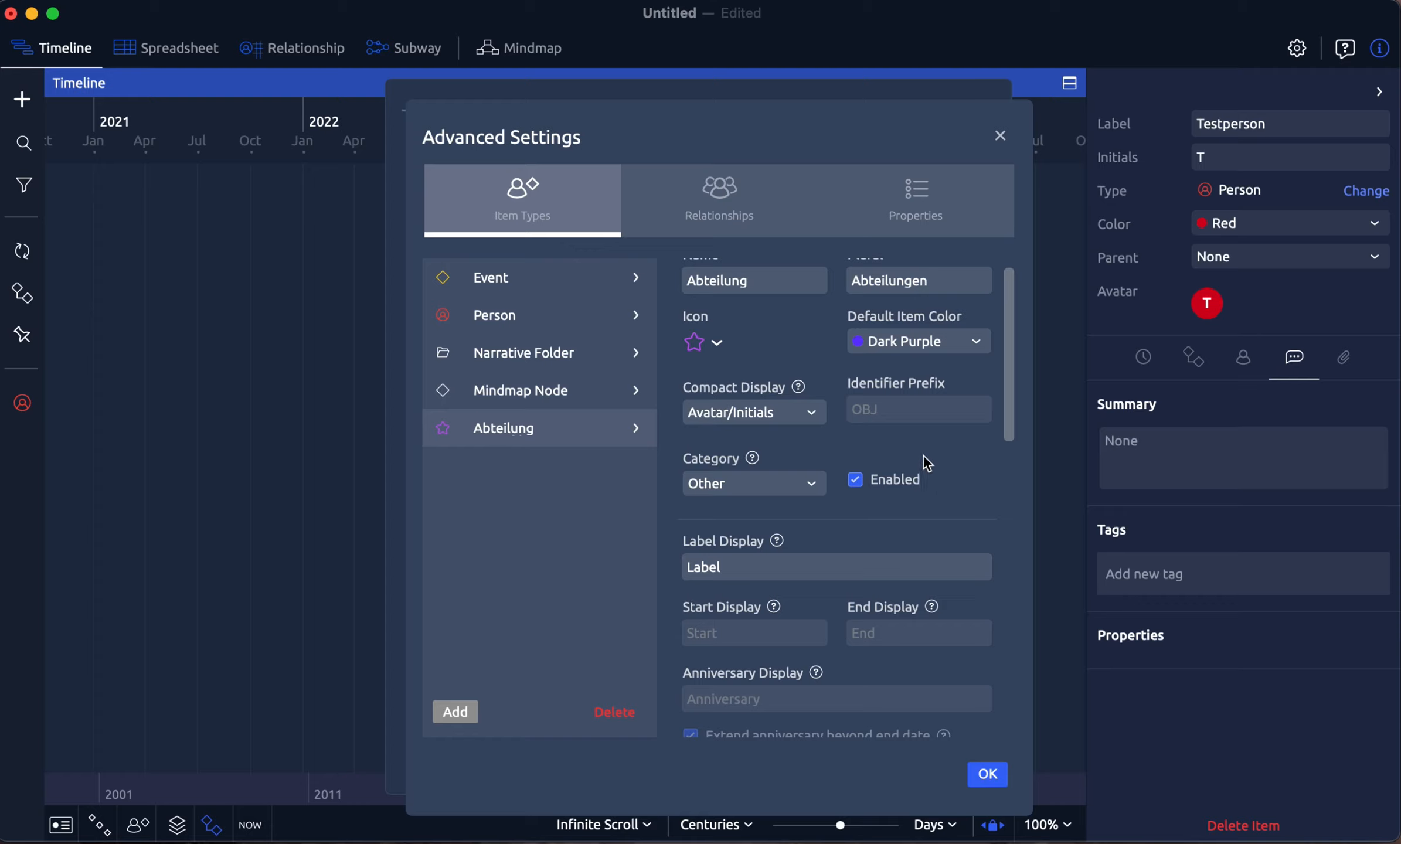
{"action": "left_click", "coordinate": [819, 490]}
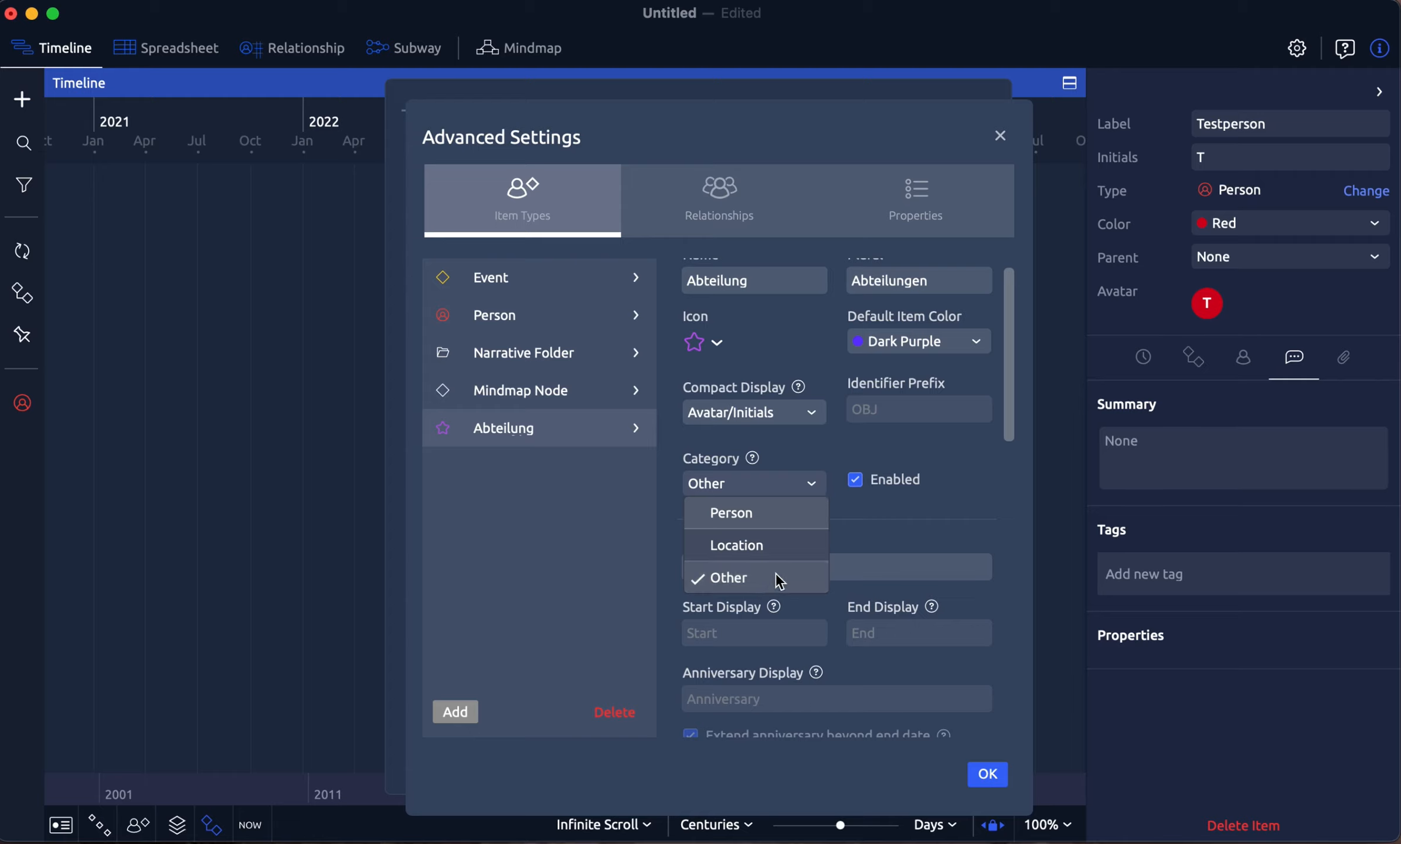
Step: Set the label display of the Abteilung item type to "Name der Abteilung"
{"action": "scroll", "coordinate": [868, 509], "scroll_direction": "down", "scroll_amount": 5}
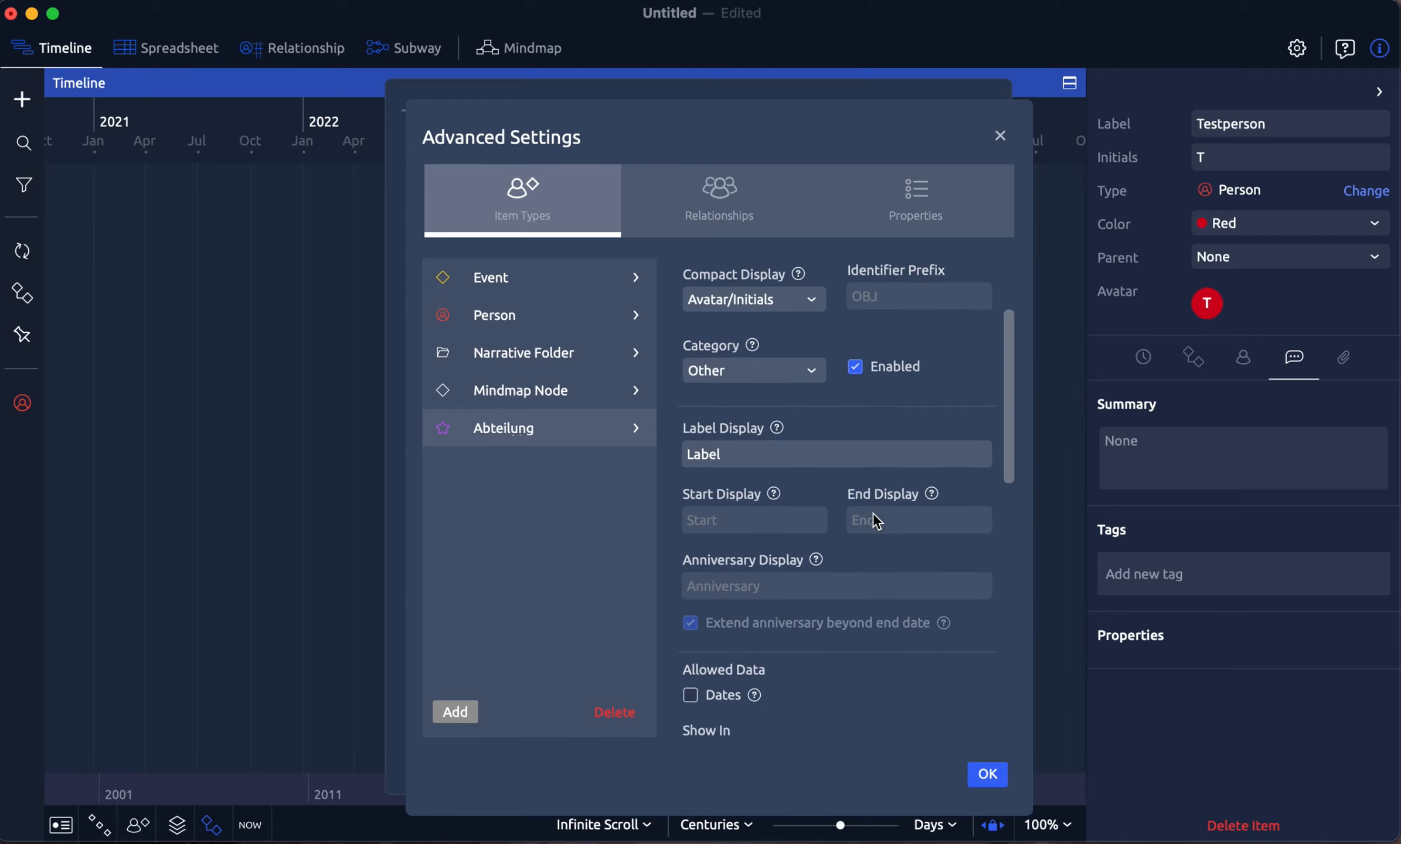
{"action": "scroll", "coordinate": [872, 513], "scroll_direction": "down", "scroll_amount": 1}
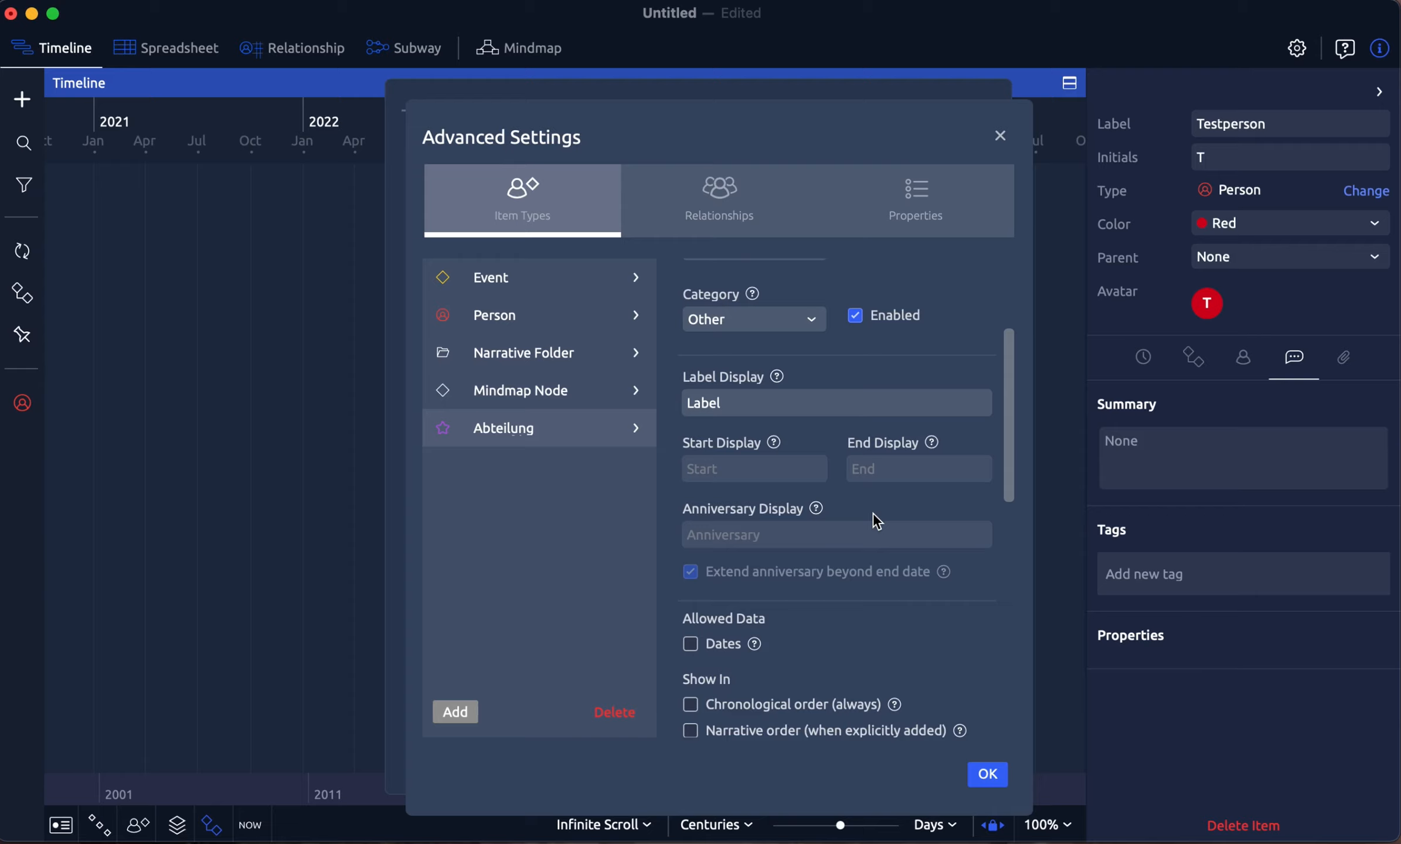
{"action": "scroll", "coordinate": [789, 377], "scroll_direction": "up", "scroll_amount": 1}
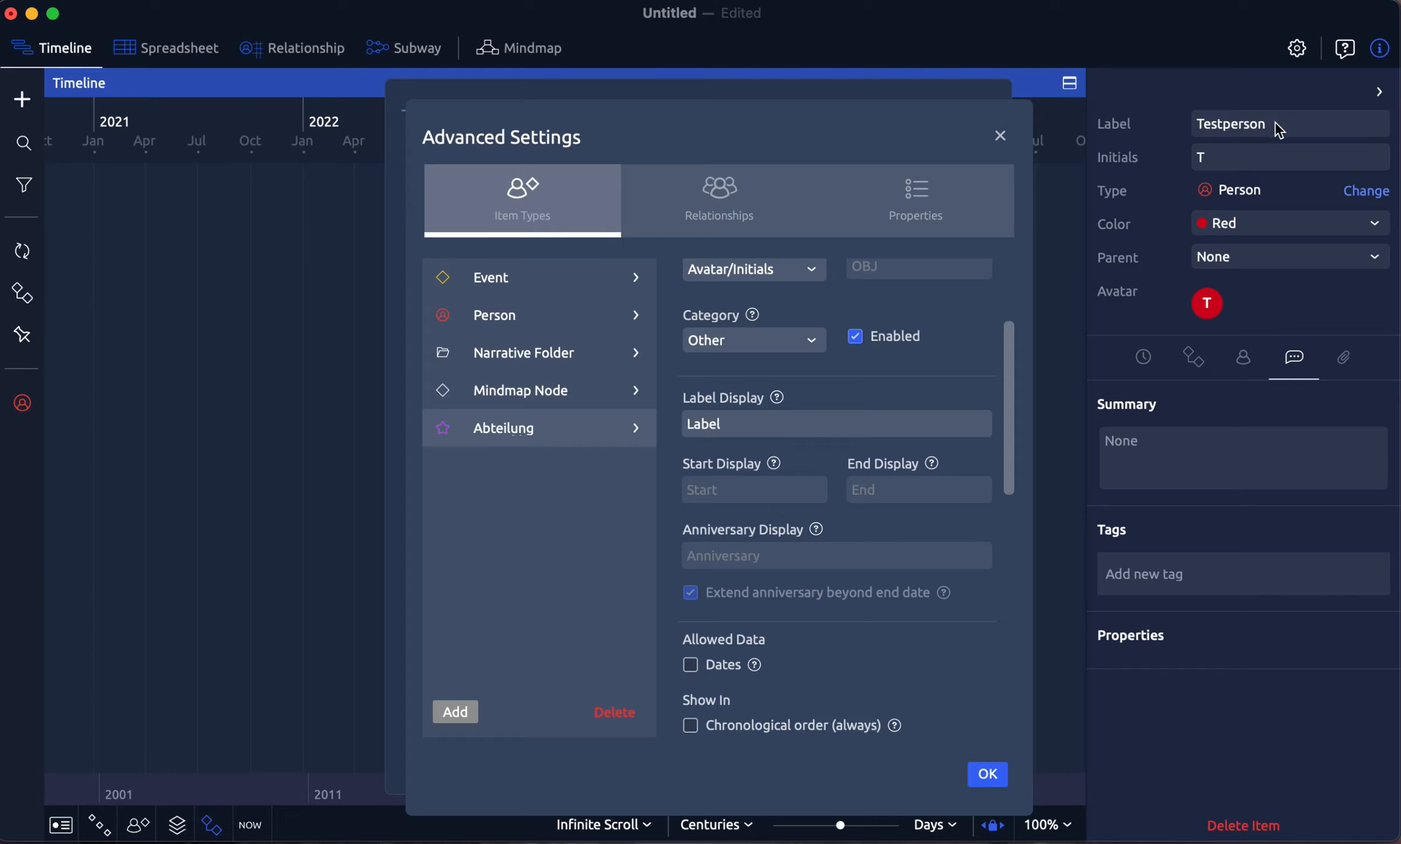
{"action": "scroll", "coordinate": [905, 443], "scroll_direction": "up", "scroll_amount": 3}
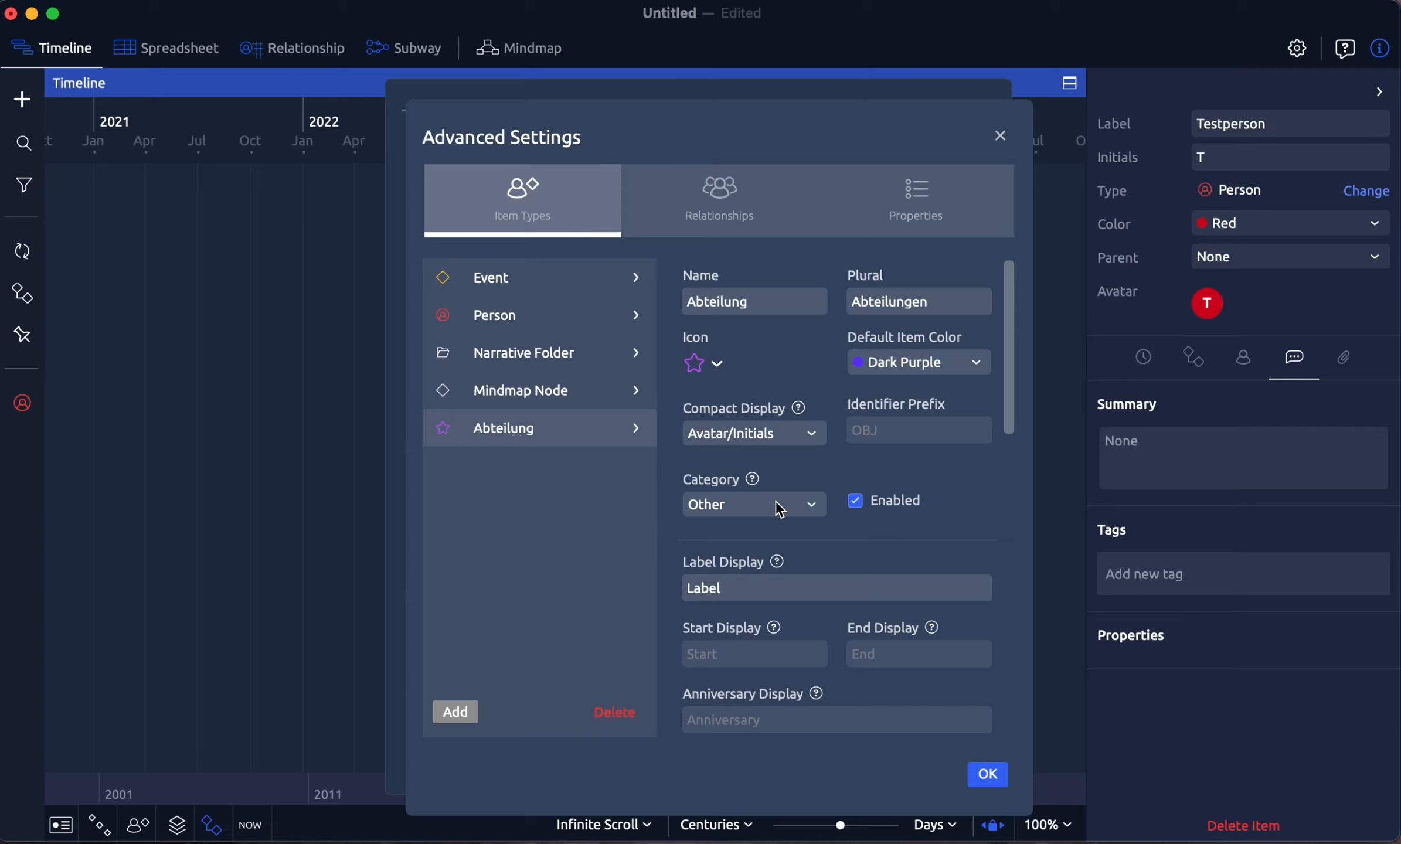
{"action": "scroll", "coordinate": [777, 507], "scroll_direction": "down", "scroll_amount": 2}
{"action": "scroll", "coordinate": [924, 417], "scroll_direction": "down", "scroll_amount": 1}
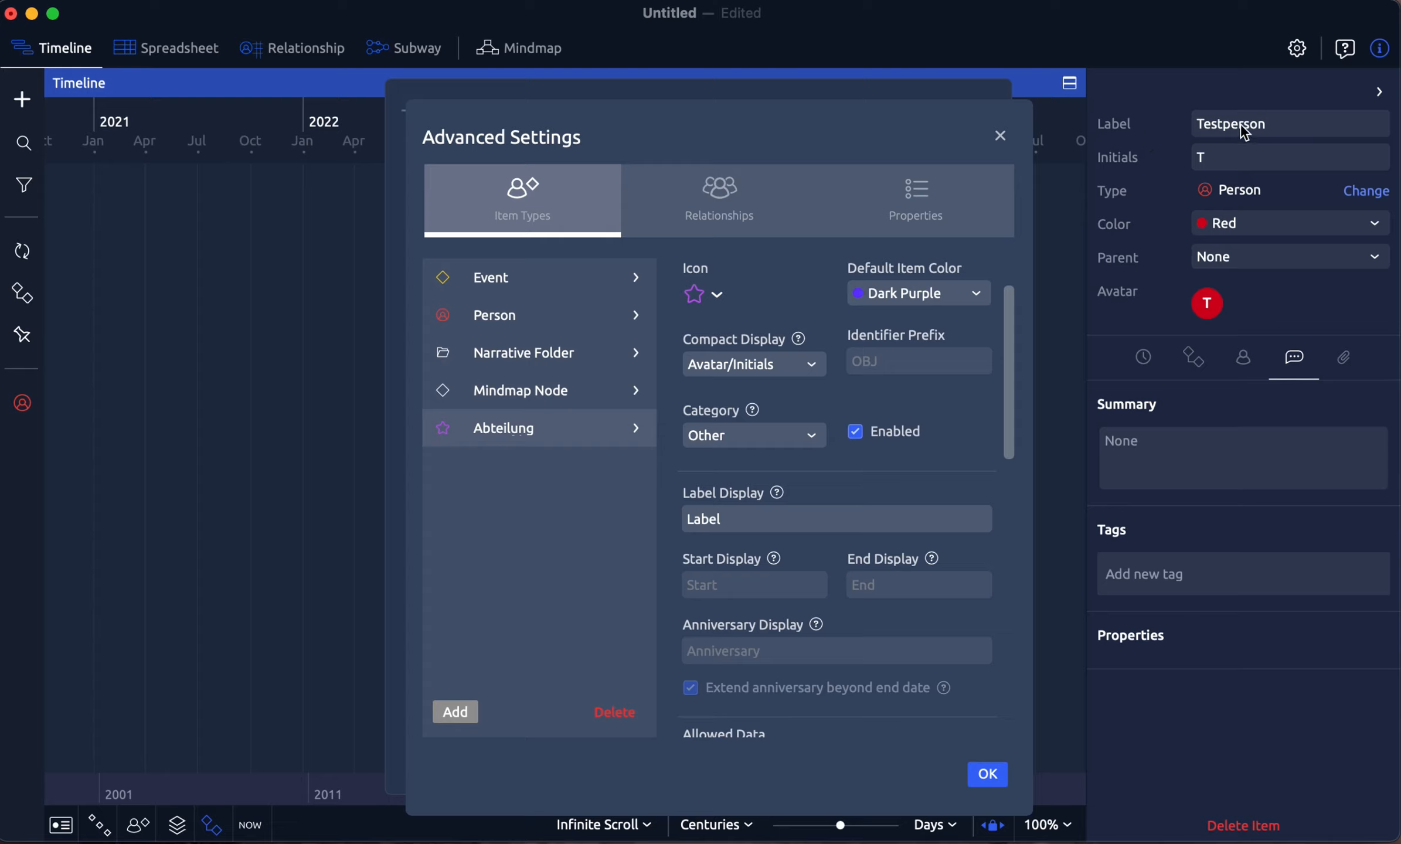
{"action": "left_click", "coordinate": [755, 518]}
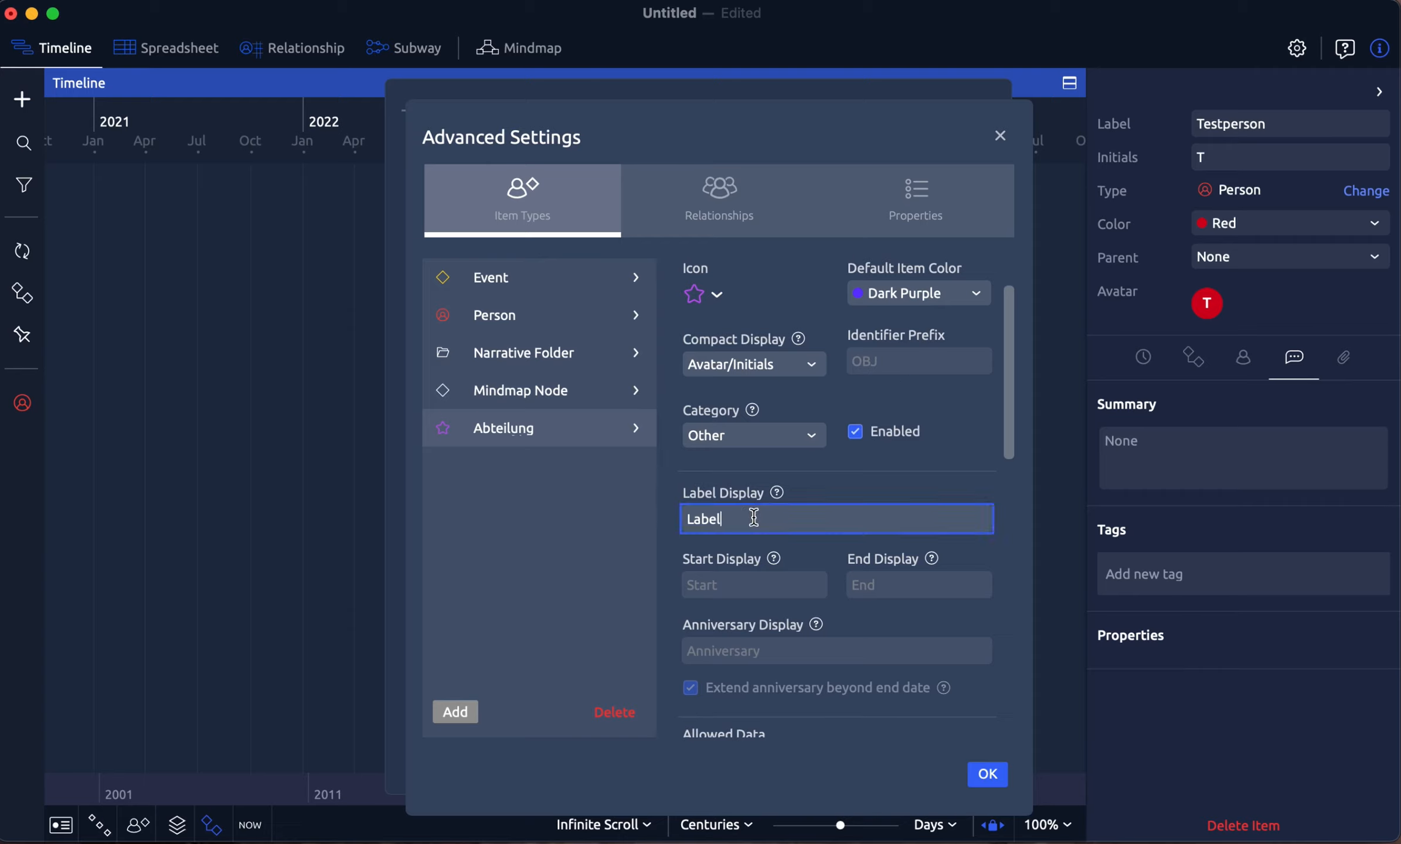
{"action": "left_click", "coordinate": [709, 517]}
{"action": "double_click", "coordinate": [709, 518]}
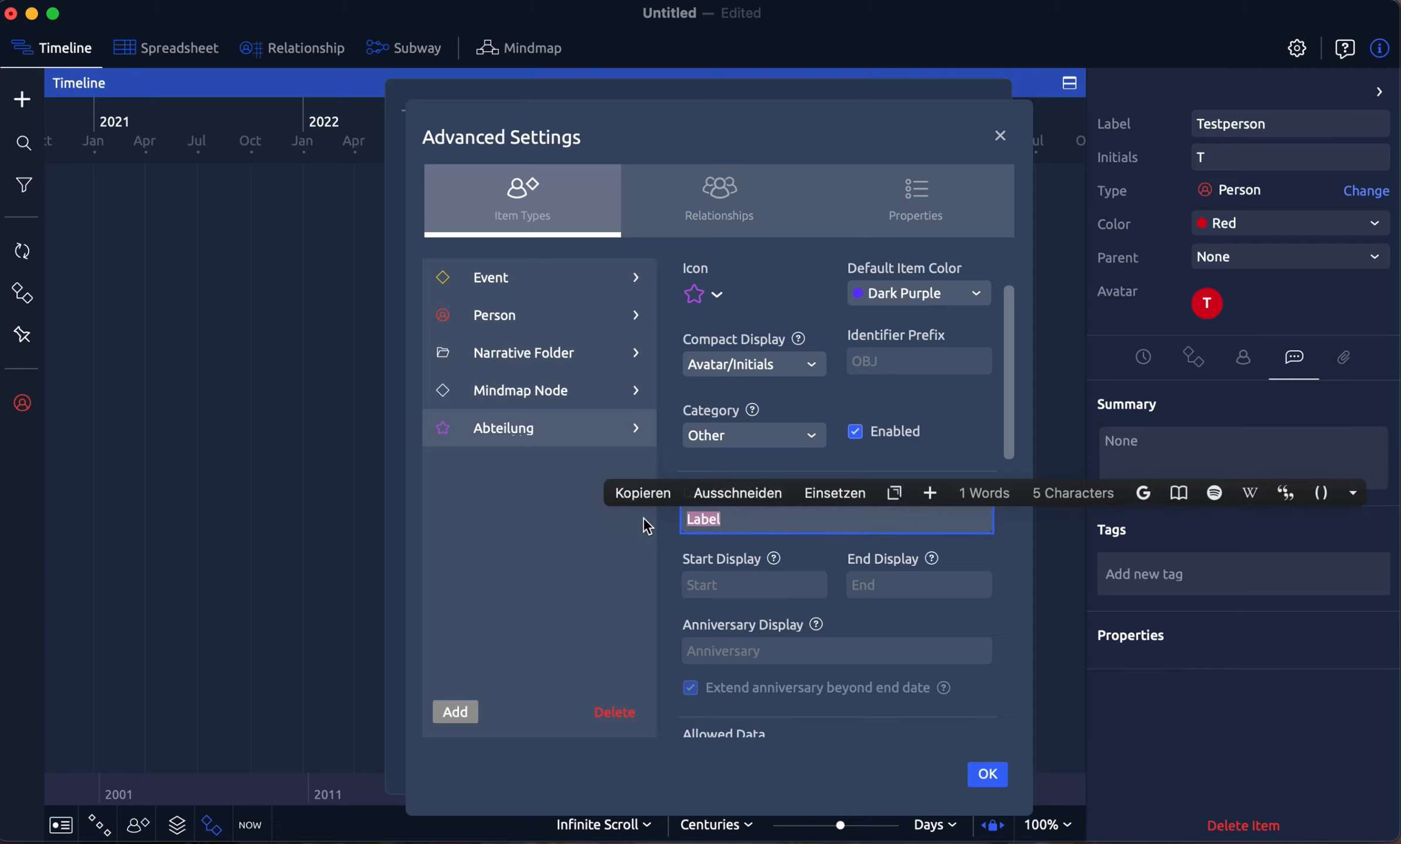
{"action": "type", "text": "Na"}
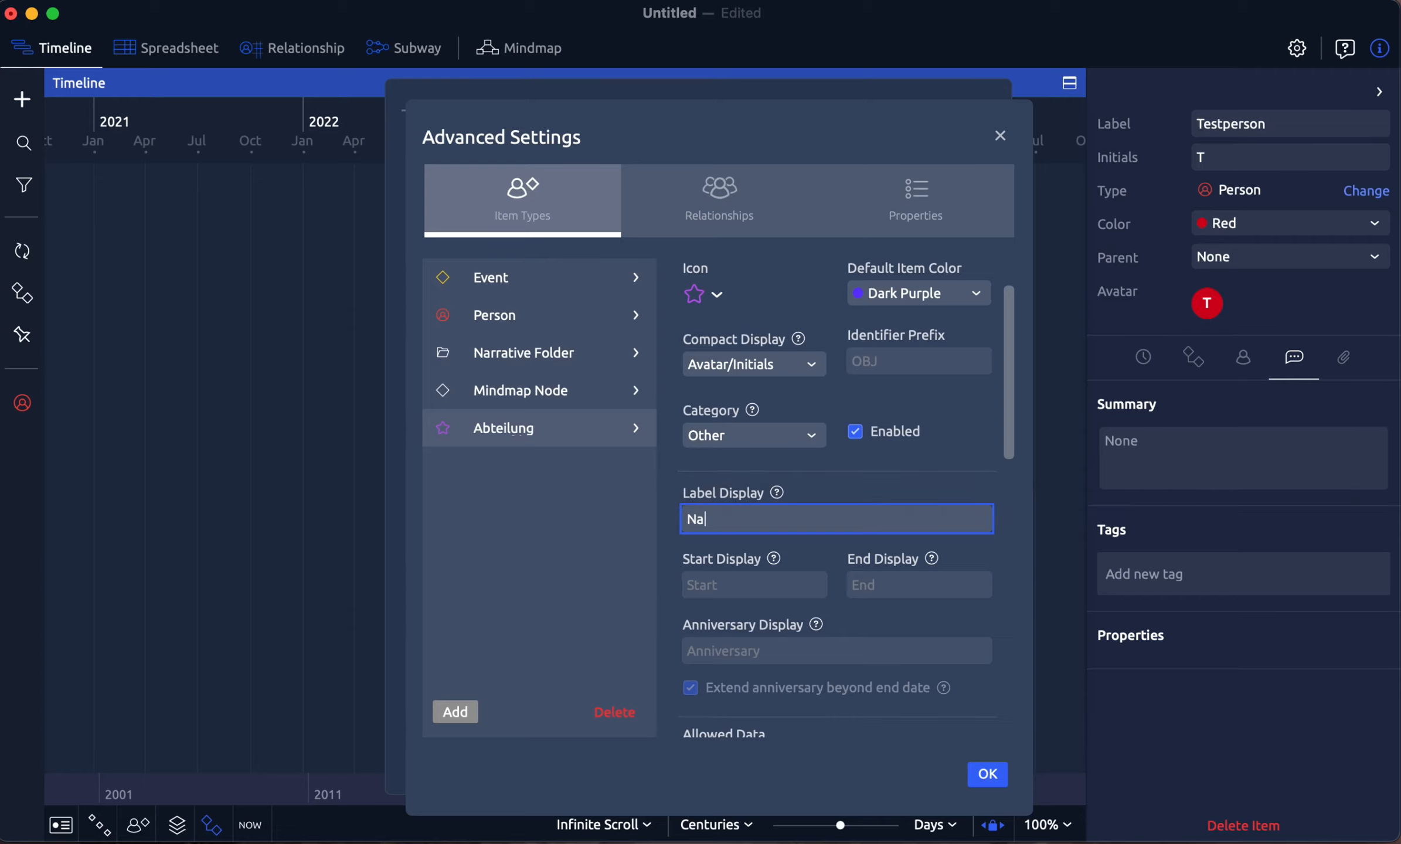
{"action": "type", "text": "me der Abteilung"}
Step: Allow dates for the Abteilung item type and review its start, end and anniversary display fields
{"action": "scroll", "coordinate": [776, 436], "scroll_direction": "up", "scroll_amount": 2}
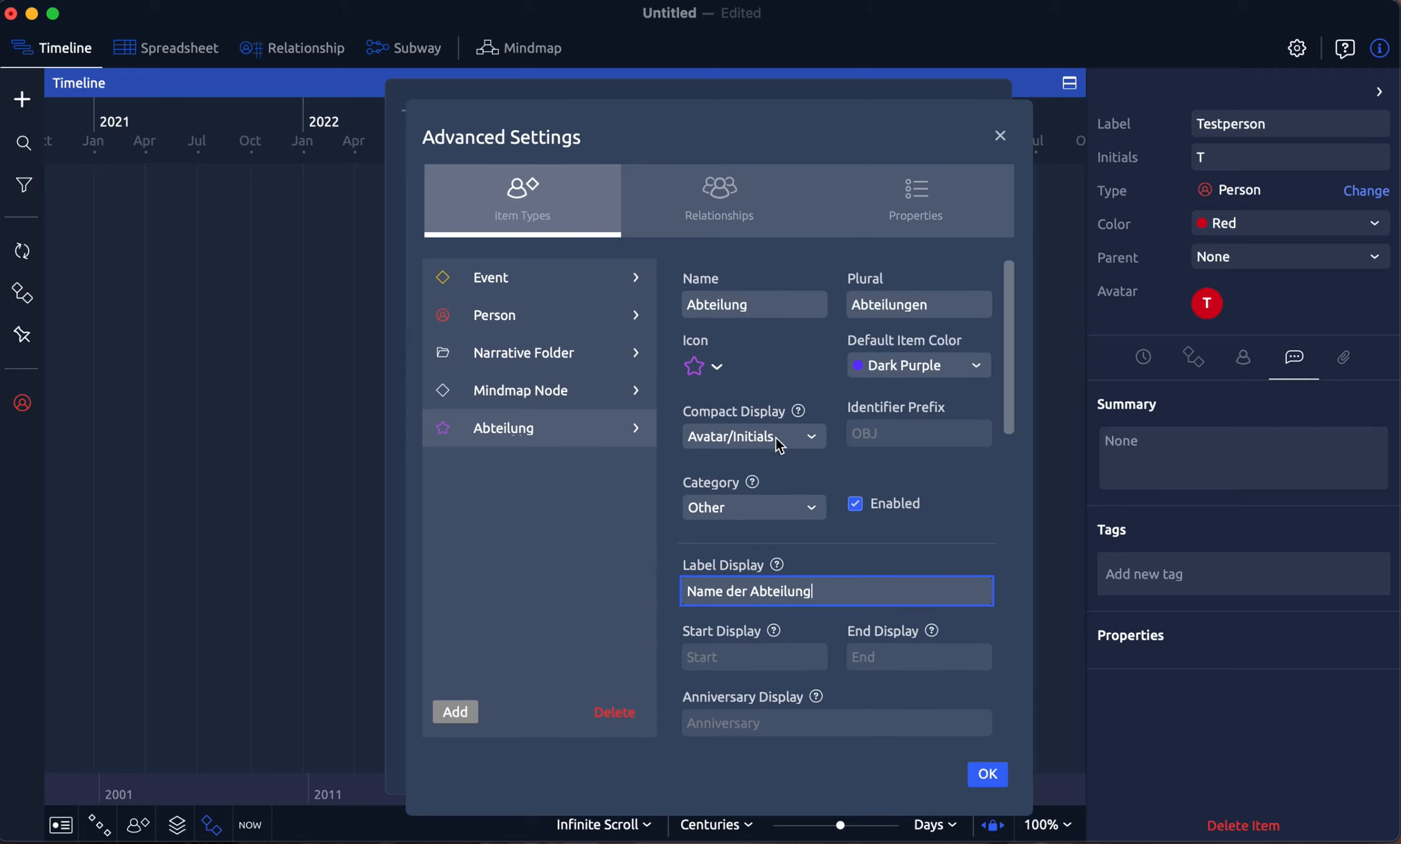
{"action": "scroll", "coordinate": [850, 564], "scroll_direction": "down", "scroll_amount": 3}
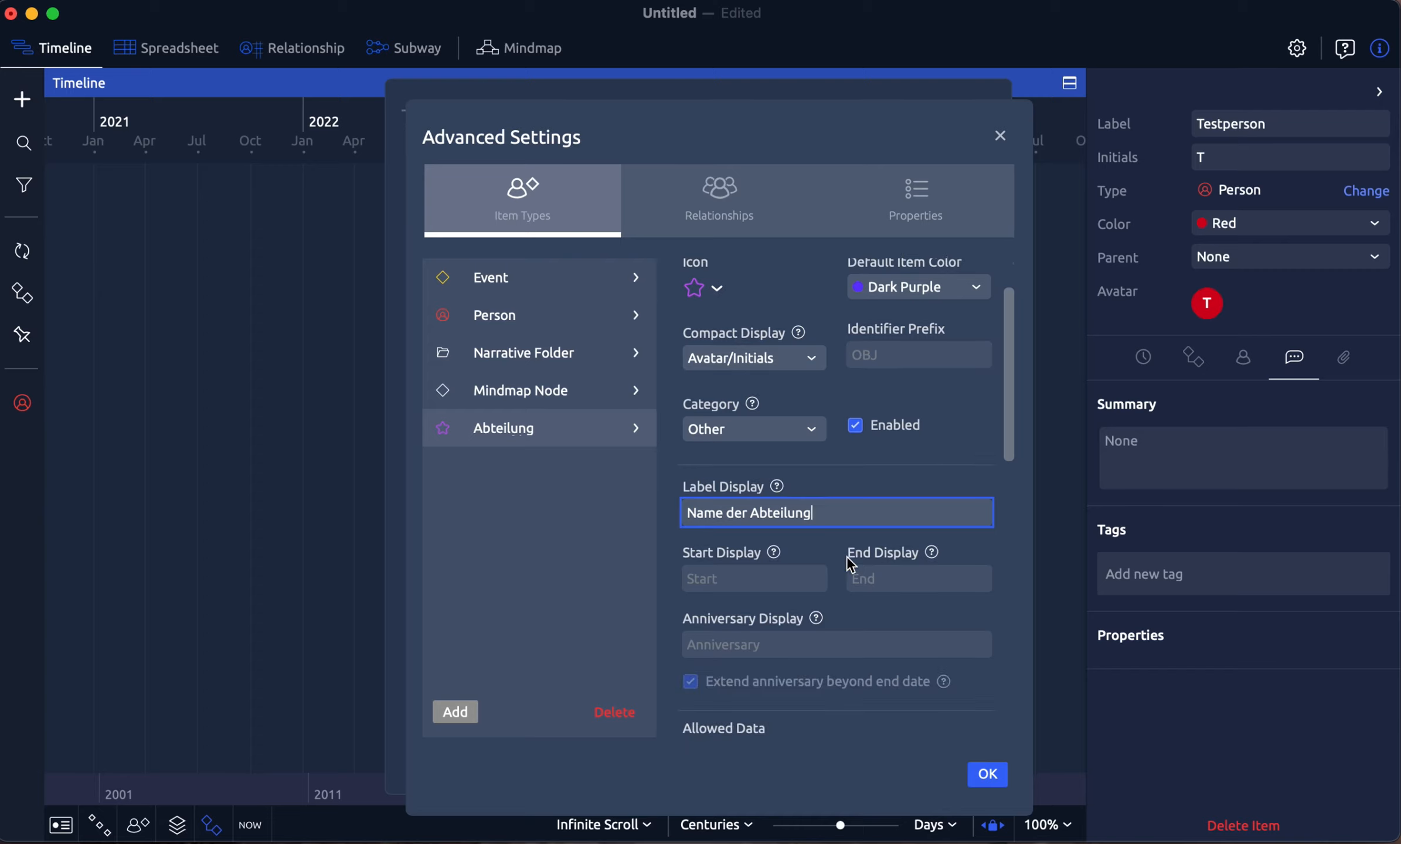
{"action": "scroll", "coordinate": [850, 559], "scroll_direction": "down", "scroll_amount": 3}
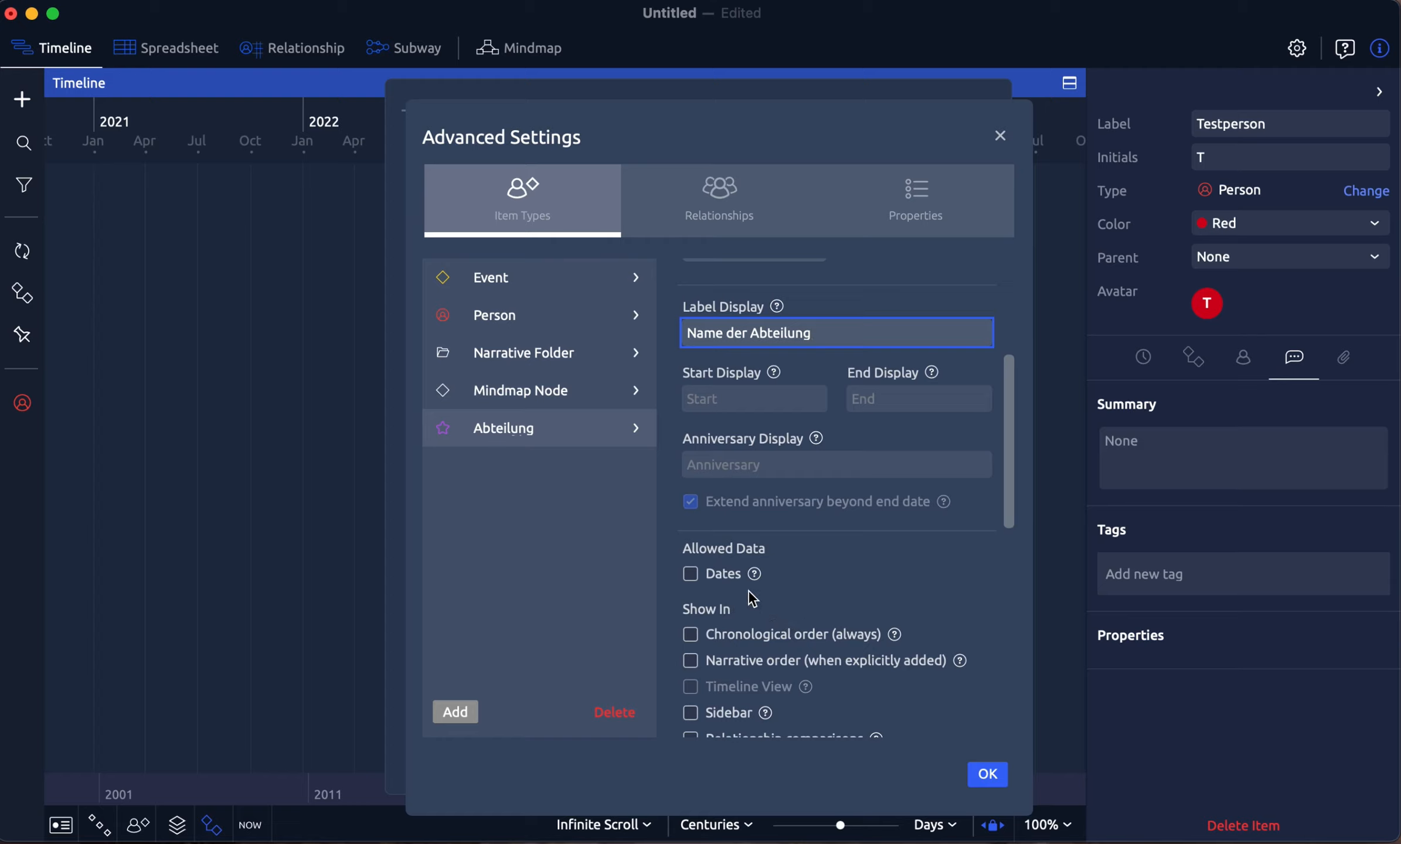
{"action": "left_click", "coordinate": [694, 576]}
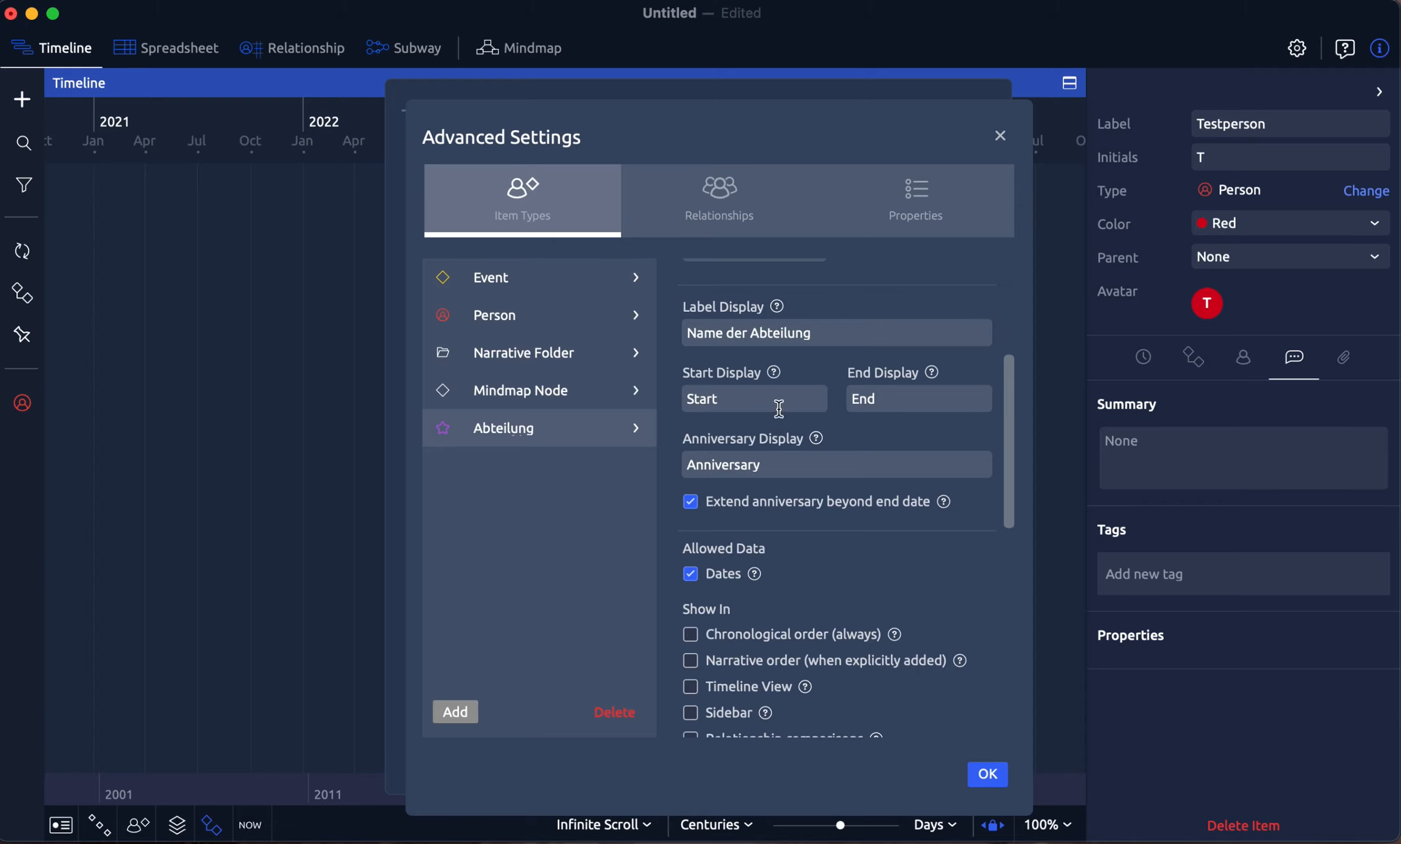
{"action": "scroll", "coordinate": [743, 405], "scroll_direction": "up", "scroll_amount": 1}
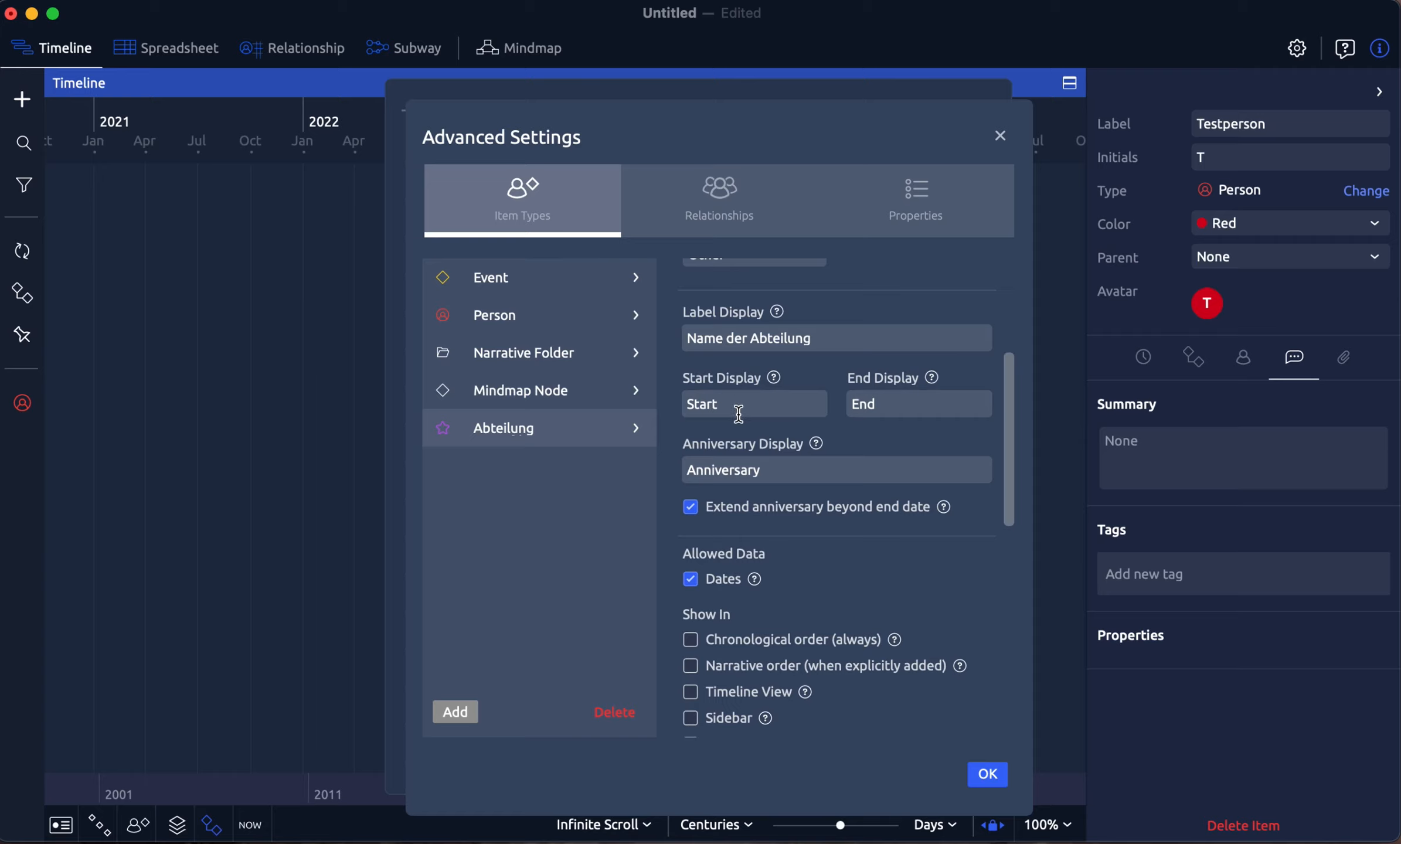
{"action": "scroll", "coordinate": [854, 402], "scroll_direction": "down", "scroll_amount": 1}
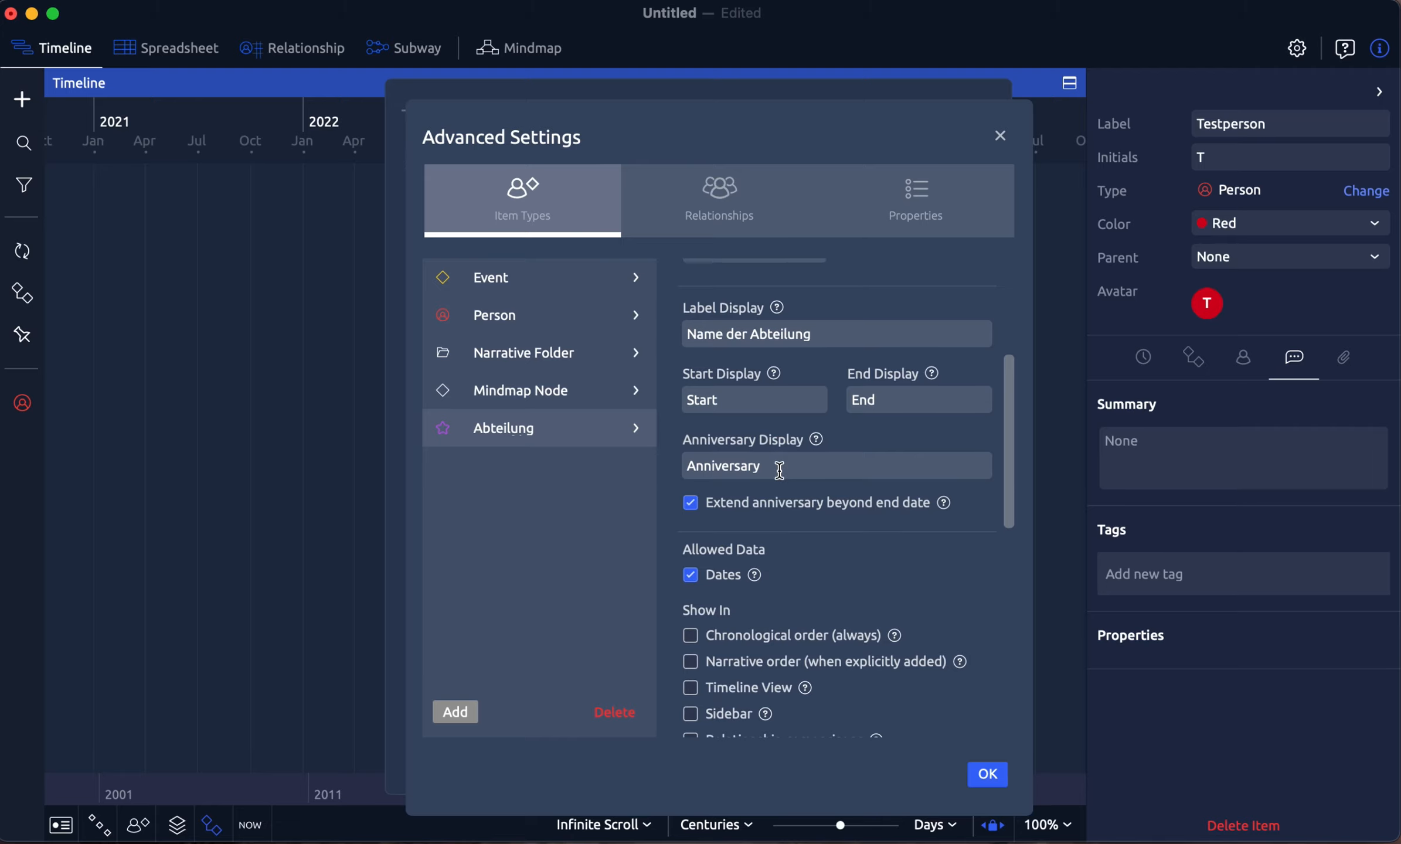
{"action": "scroll", "coordinate": [791, 472], "scroll_direction": "up", "scroll_amount": 1}
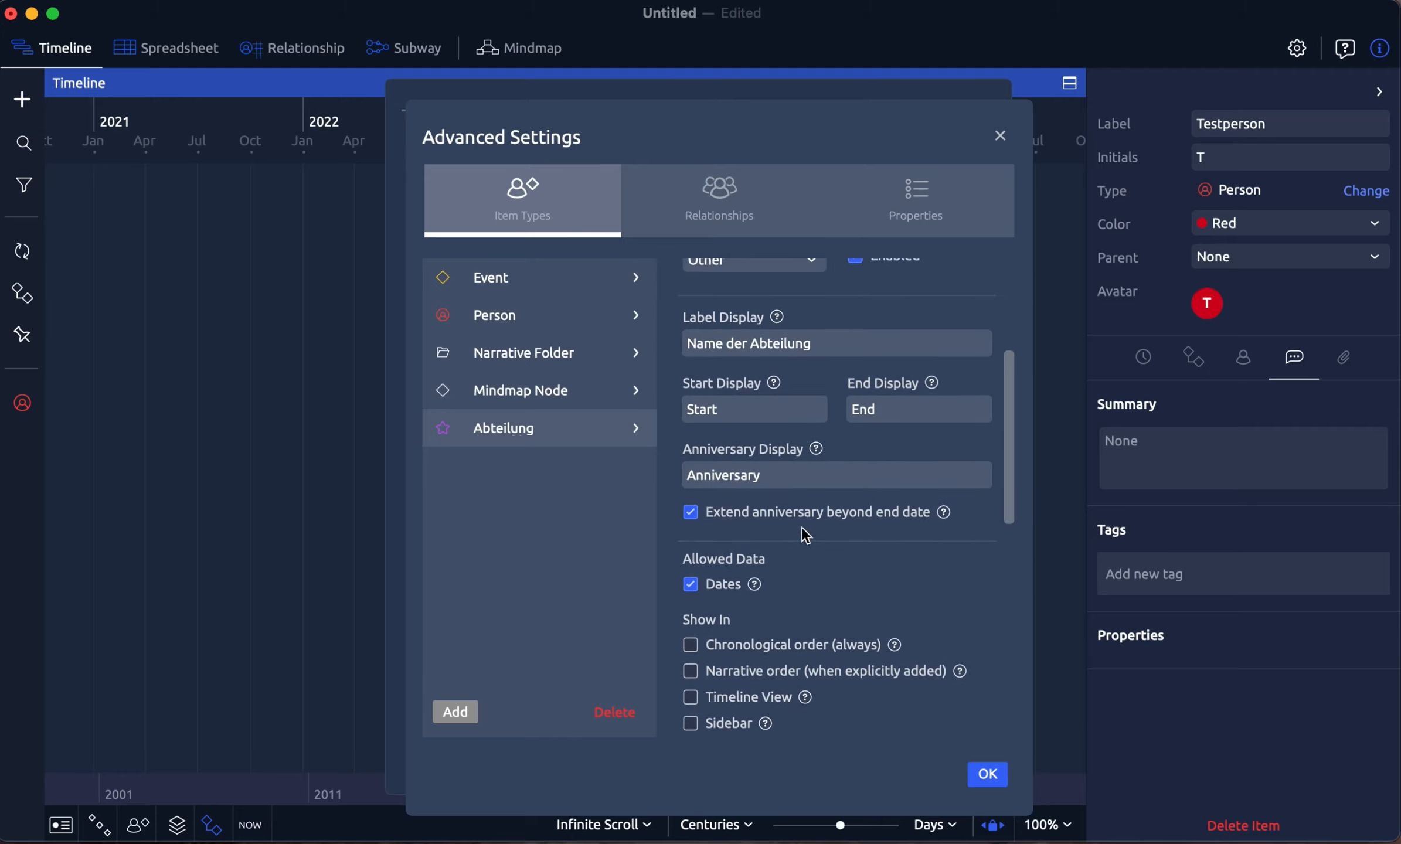
{"action": "scroll", "coordinate": [840, 531], "scroll_direction": "down", "scroll_amount": 1}
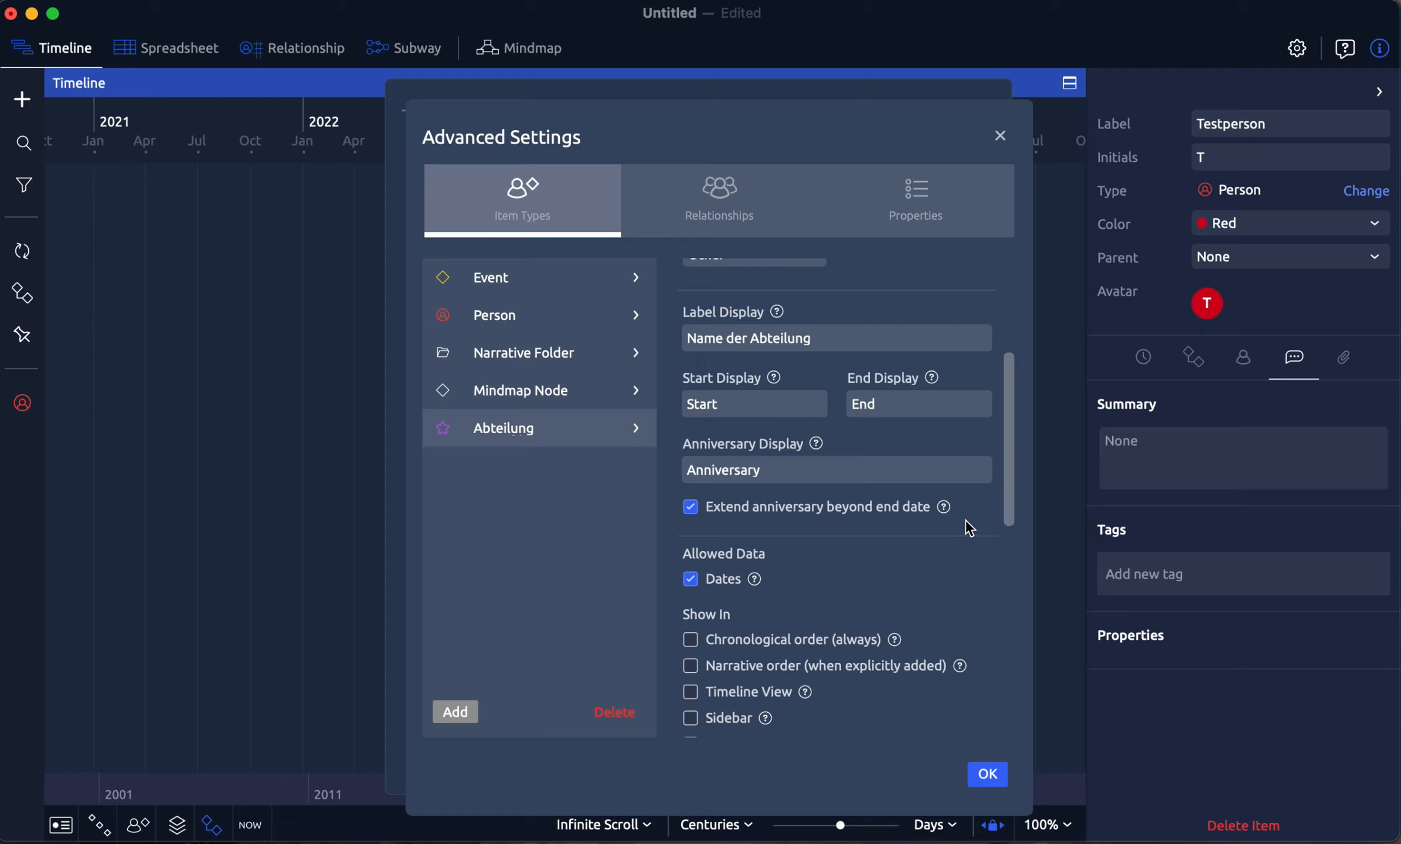
Step: Disallow dates for the Abteilung item type
{"action": "scroll", "coordinate": [891, 534], "scroll_direction": "up", "scroll_amount": 1}
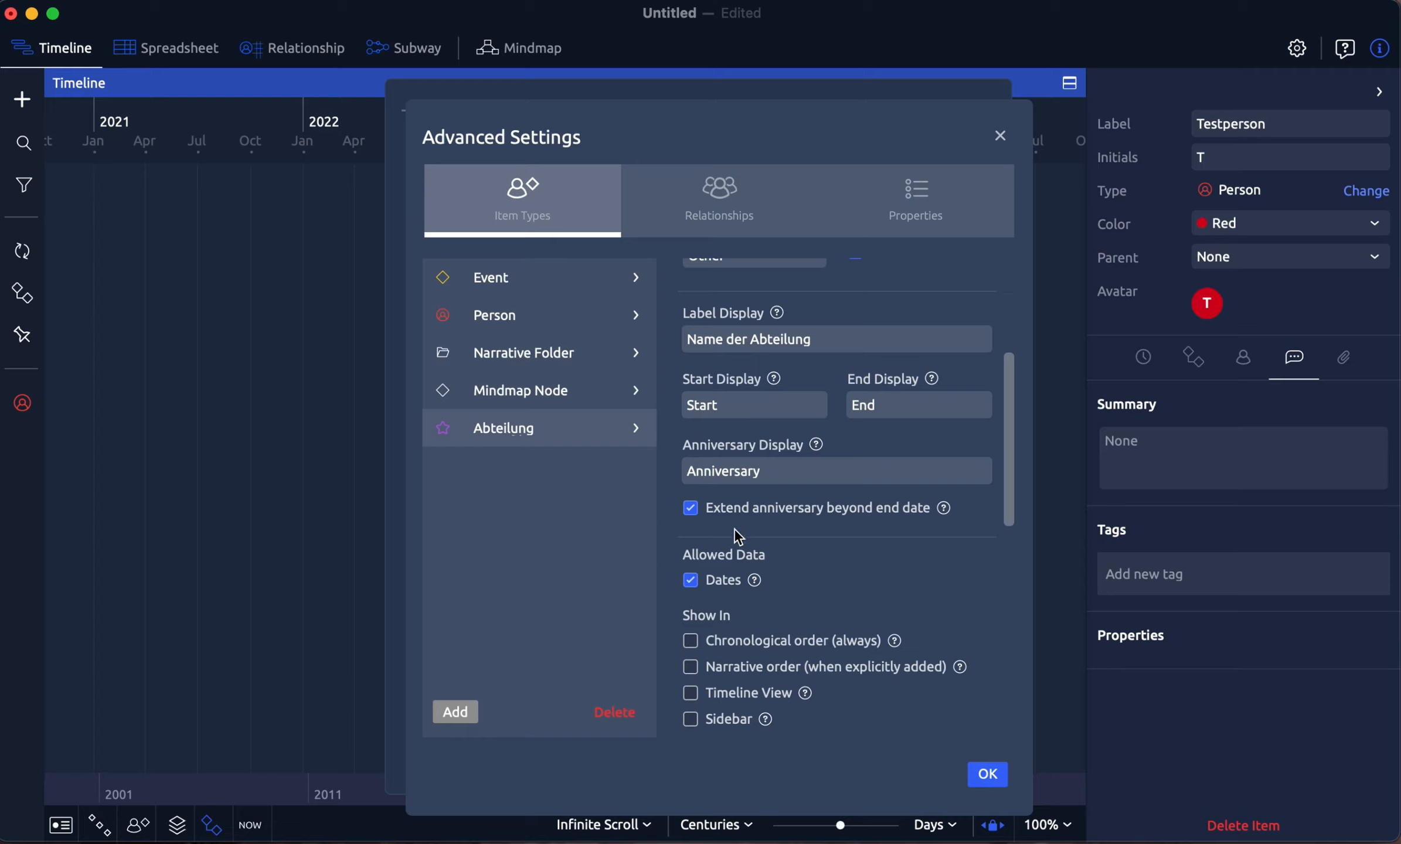
{"action": "scroll", "coordinate": [754, 491], "scroll_direction": "down", "scroll_amount": 1}
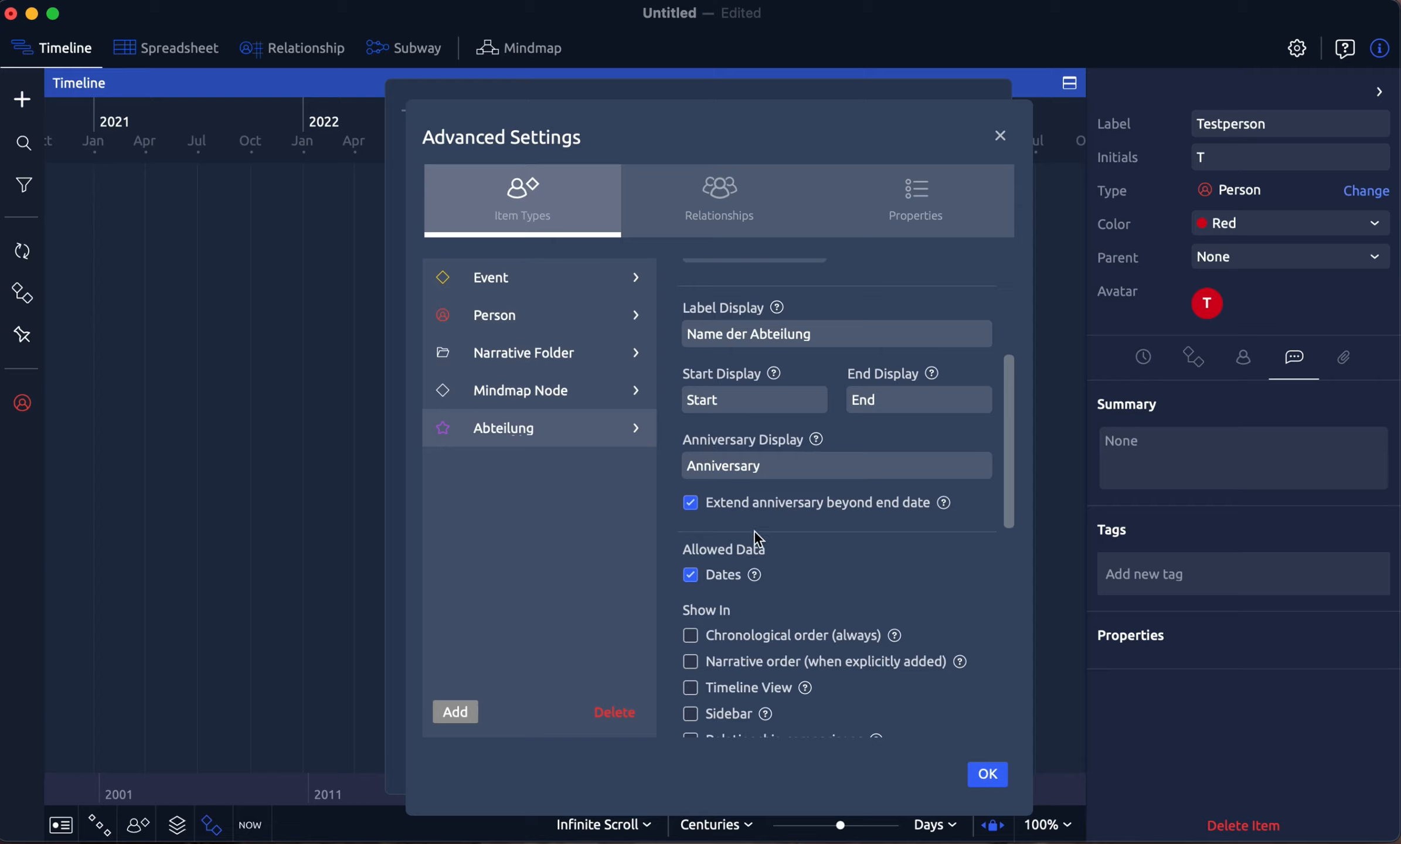
{"action": "left_click", "coordinate": [695, 578]}
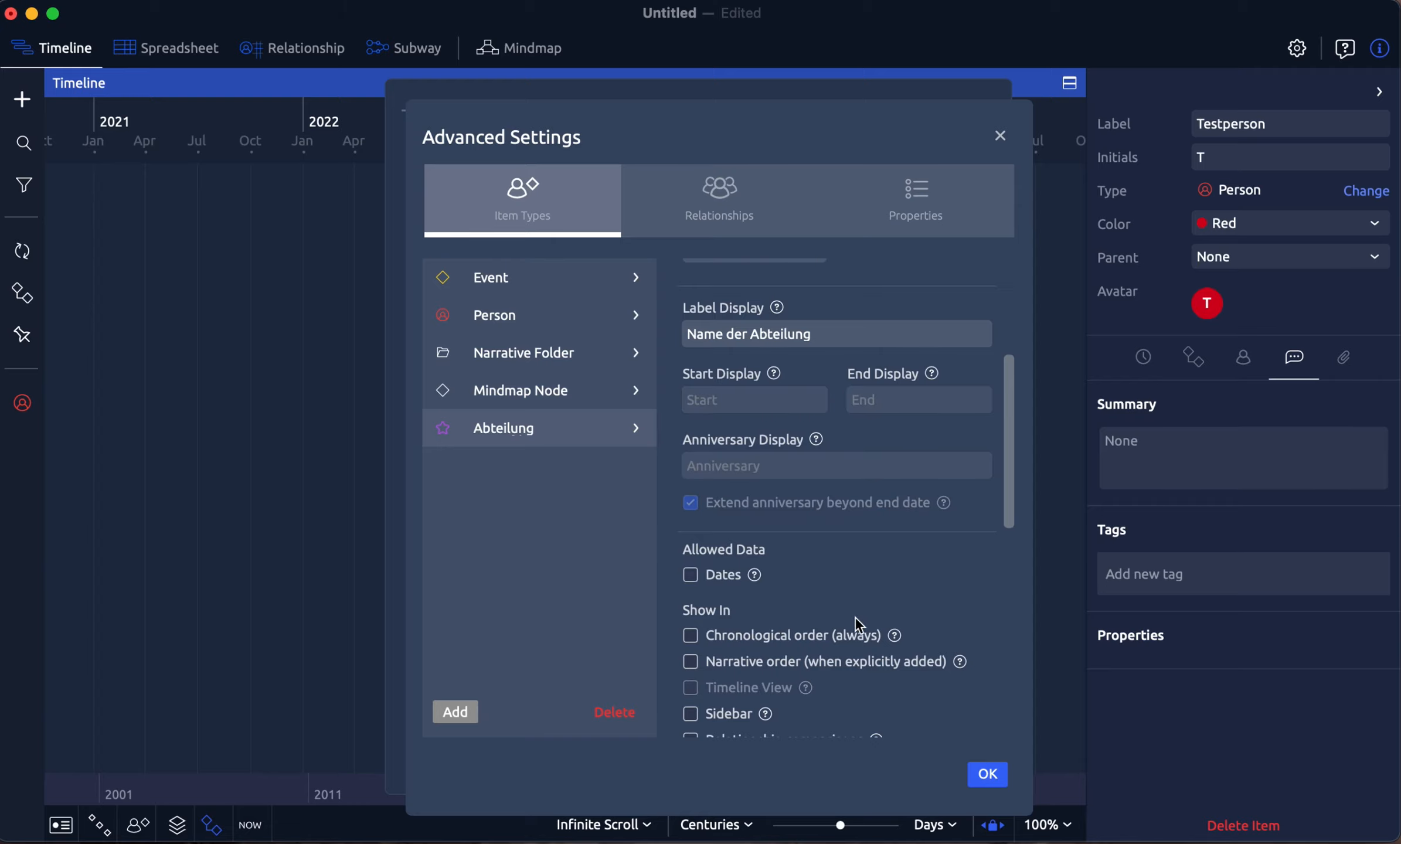
Step: Make the Abteilung item type show in the sidebar and in relationship comparisons
{"action": "scroll", "coordinate": [856, 546], "scroll_direction": "down", "scroll_amount": 5}
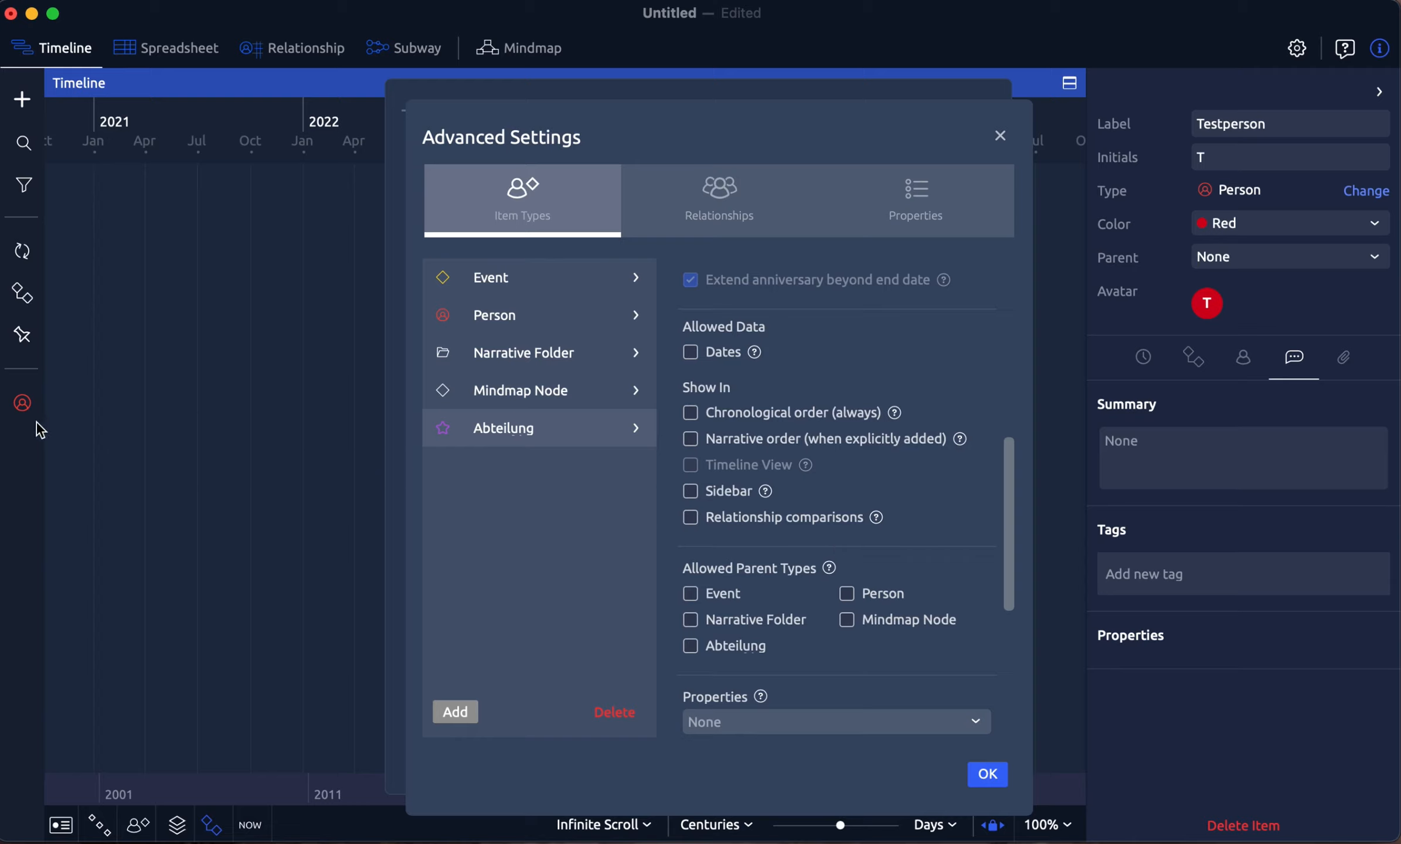
{"action": "left_click", "coordinate": [692, 492]}
{"action": "left_click", "coordinate": [691, 518]}
{"action": "mouse_move", "coordinate": [897, 414]}
{"action": "scroll", "coordinate": [830, 441], "scroll_direction": "down", "scroll_amount": 5}
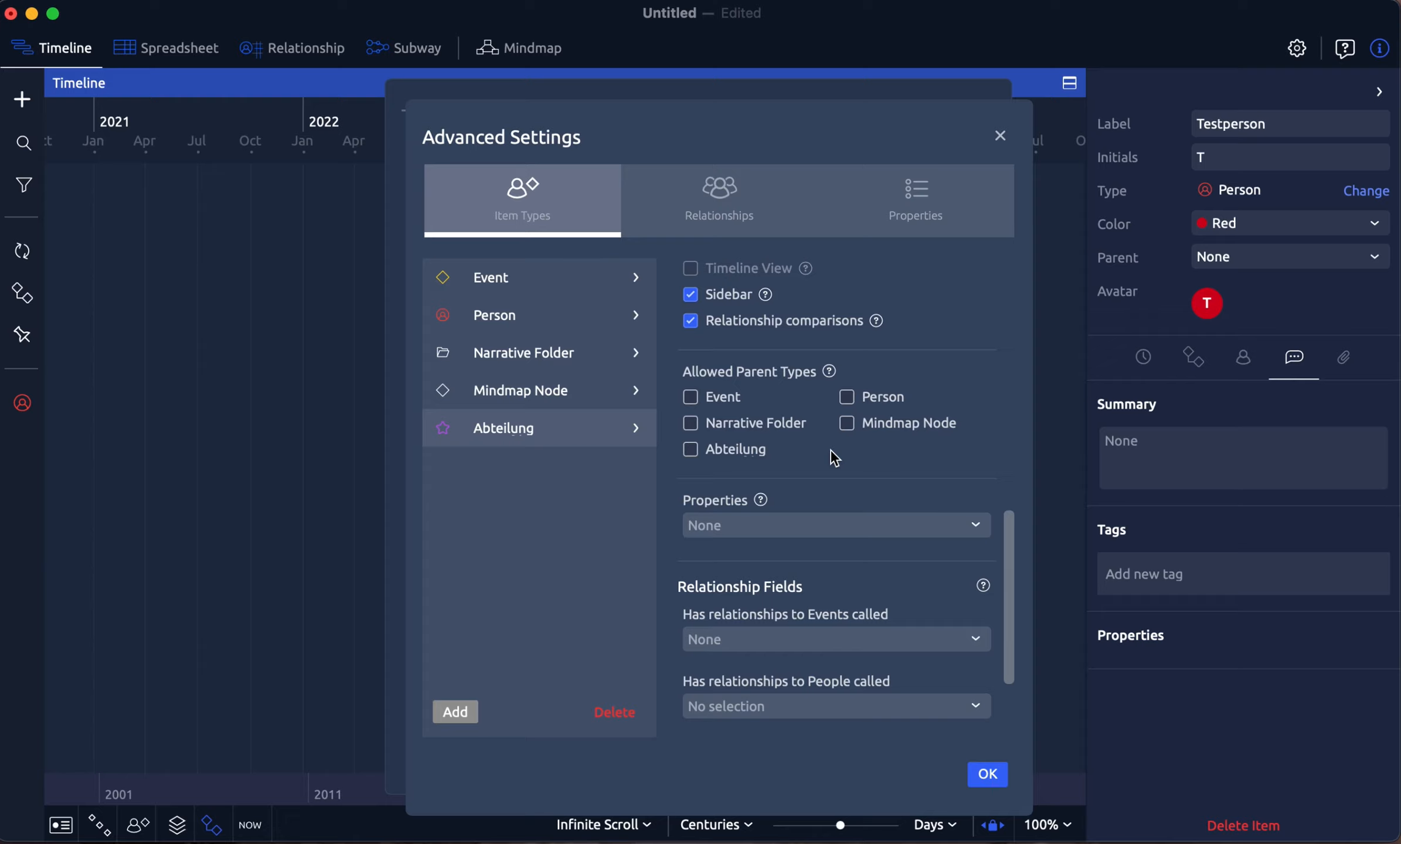
Step: Allow Abteilung as a parent type for Abteilung items and check which relationships to people are selectable
{"action": "left_click", "coordinate": [690, 449]}
{"action": "scroll", "coordinate": [938, 452], "scroll_direction": "down", "scroll_amount": 3}
{"action": "left_click", "coordinate": [976, 435]}
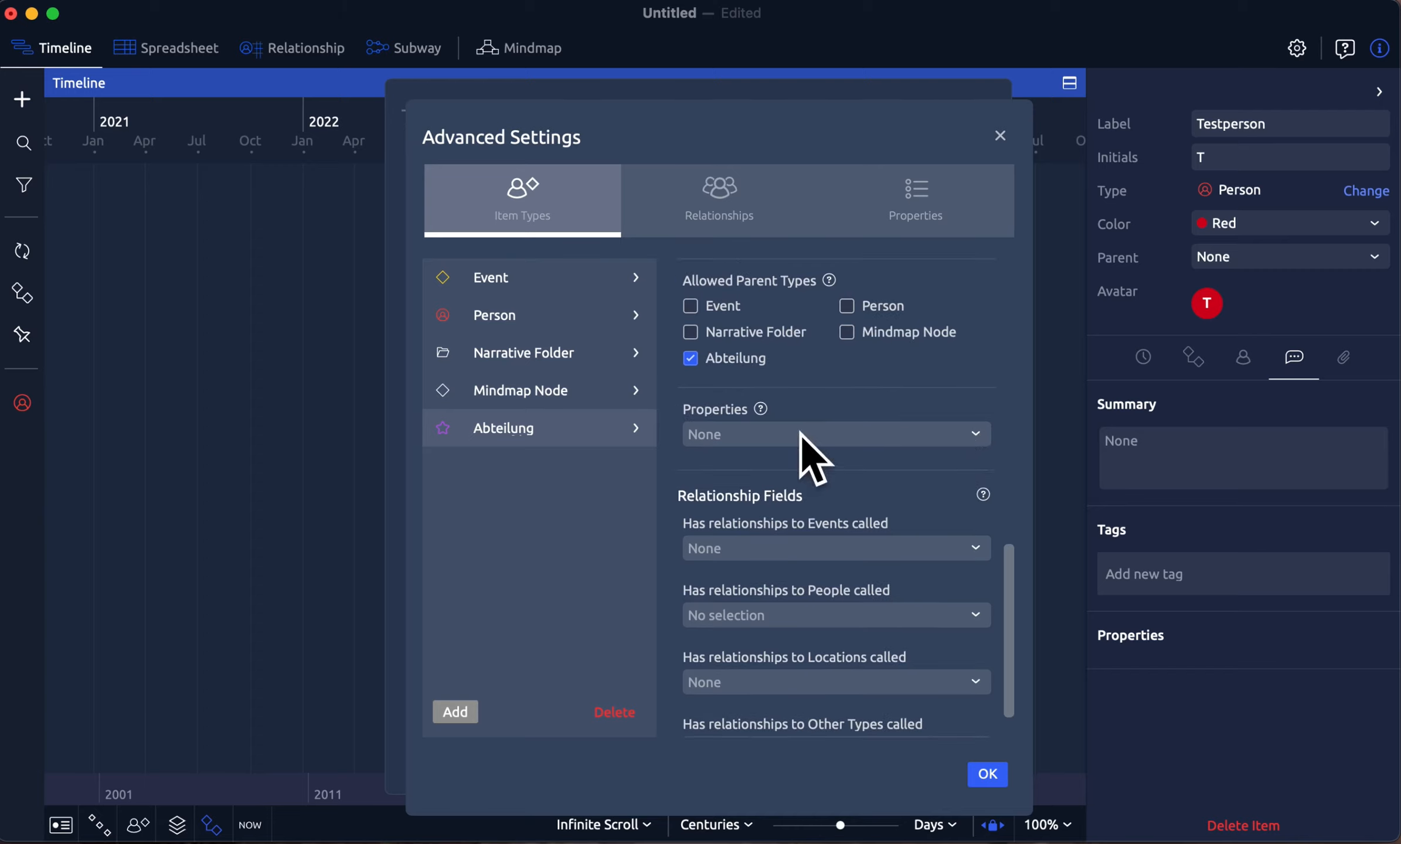
{"action": "scroll", "coordinate": [838, 416], "scroll_direction": "down", "scroll_amount": 2}
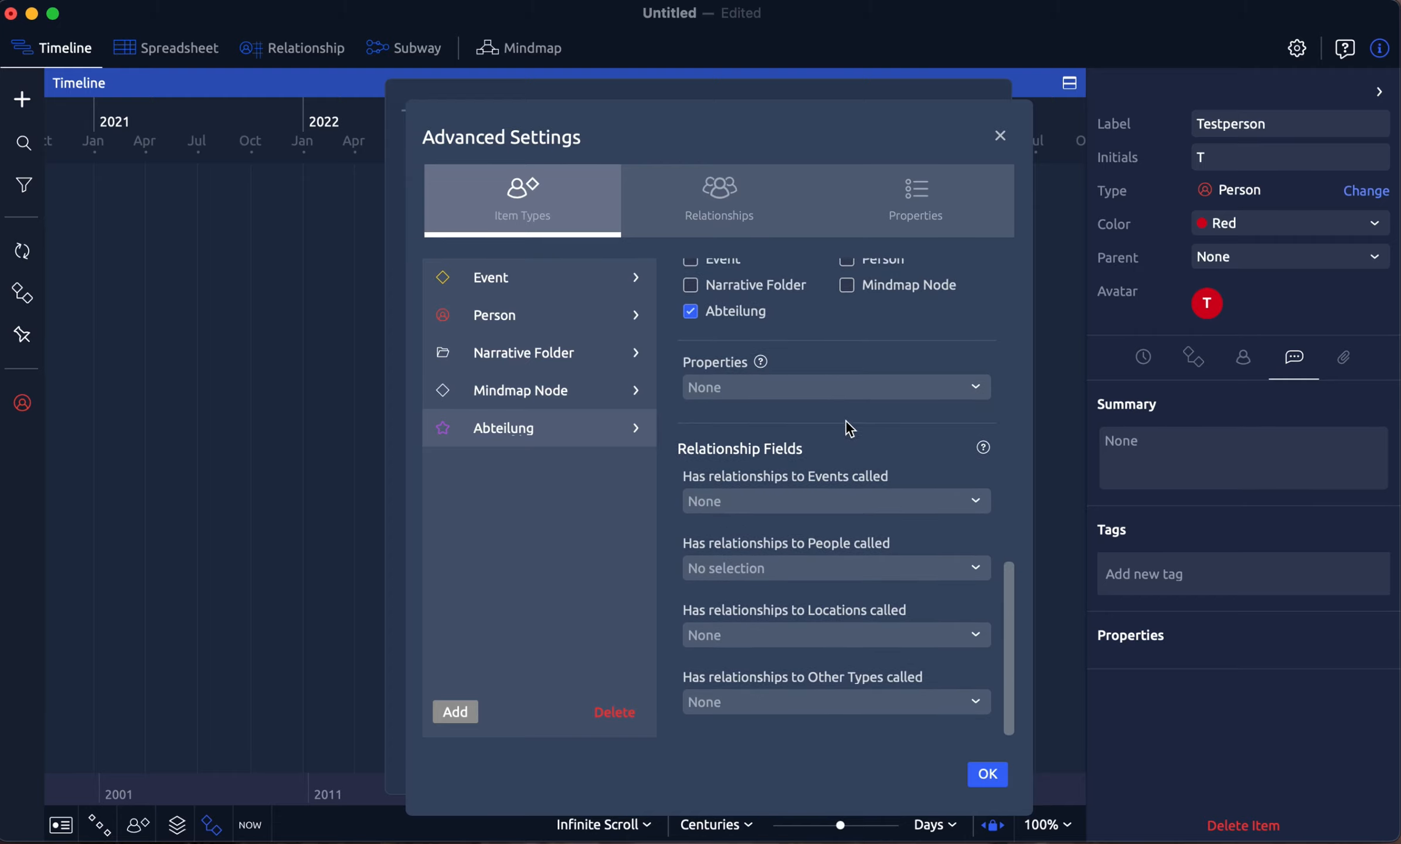
{"action": "left_click", "coordinate": [957, 574]}
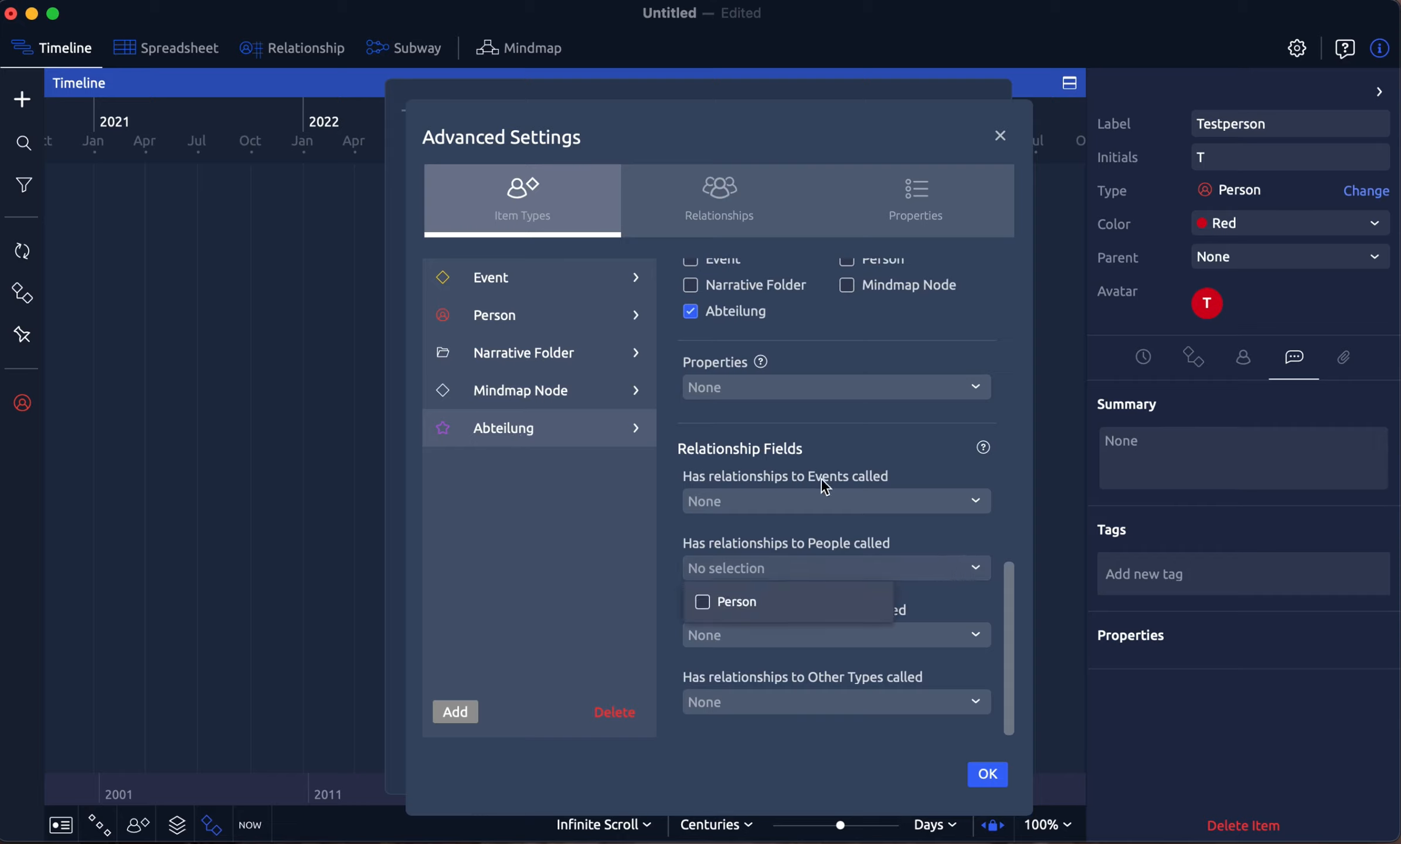
{"action": "left_click", "coordinate": [858, 523]}
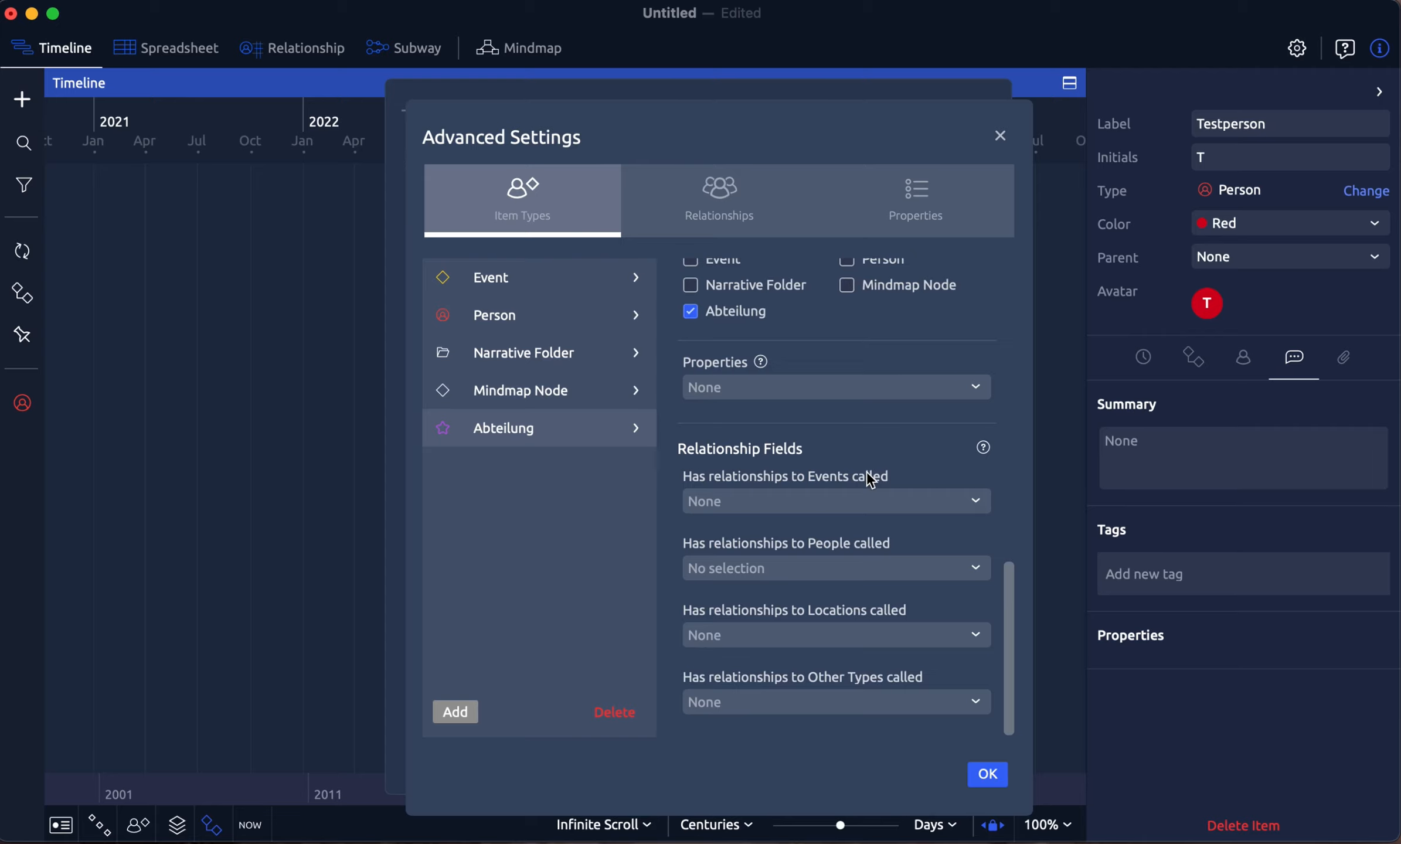
Step: Add a new relationship type labelled "gehört"
{"action": "left_click", "coordinate": [723, 210]}
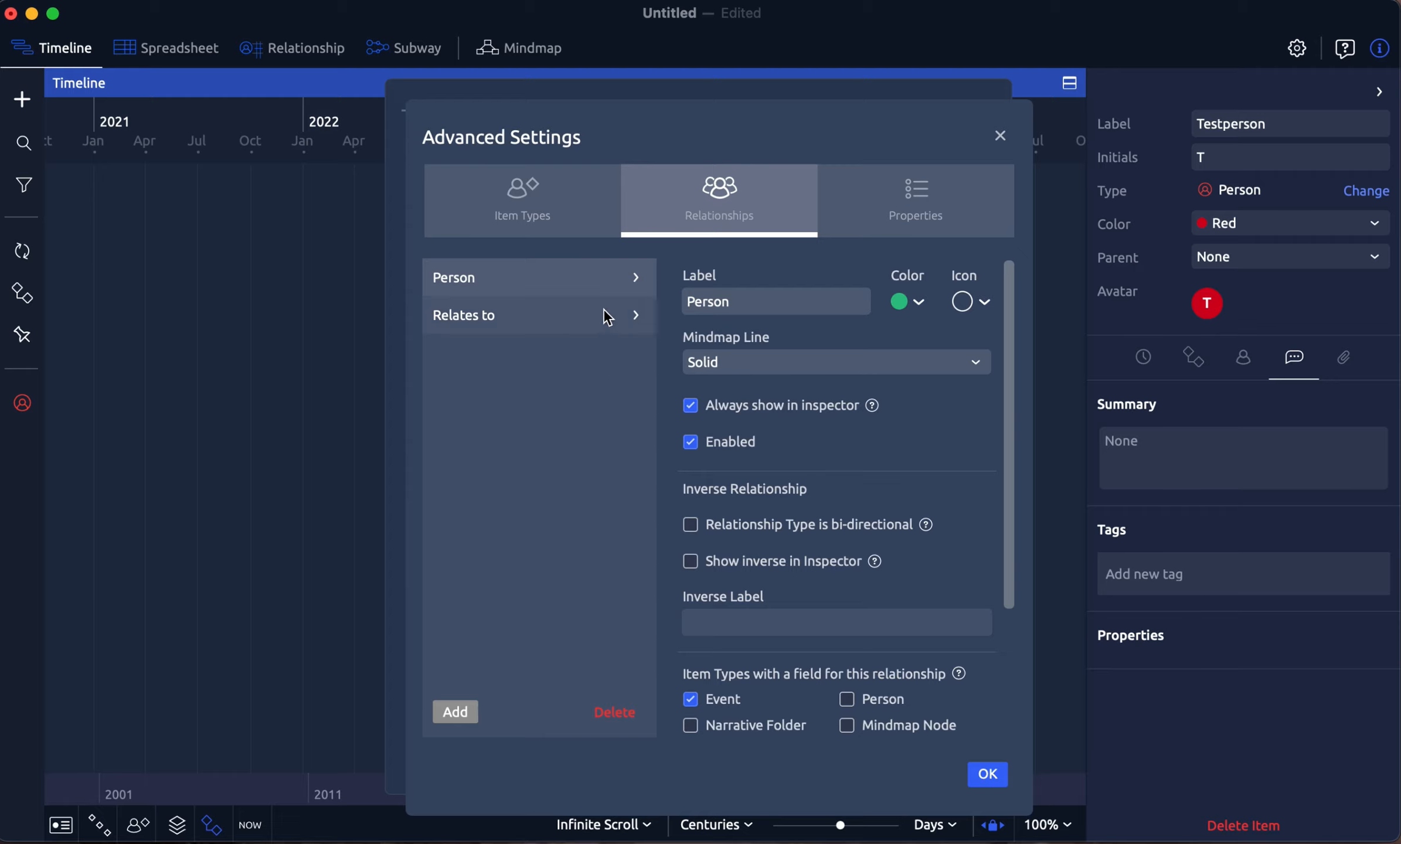
{"action": "scroll", "coordinate": [746, 513], "scroll_direction": "down", "scroll_amount": 5}
{"action": "scroll", "coordinate": [740, 506], "scroll_direction": "up", "scroll_amount": 5}
{"action": "left_click", "coordinate": [463, 716]}
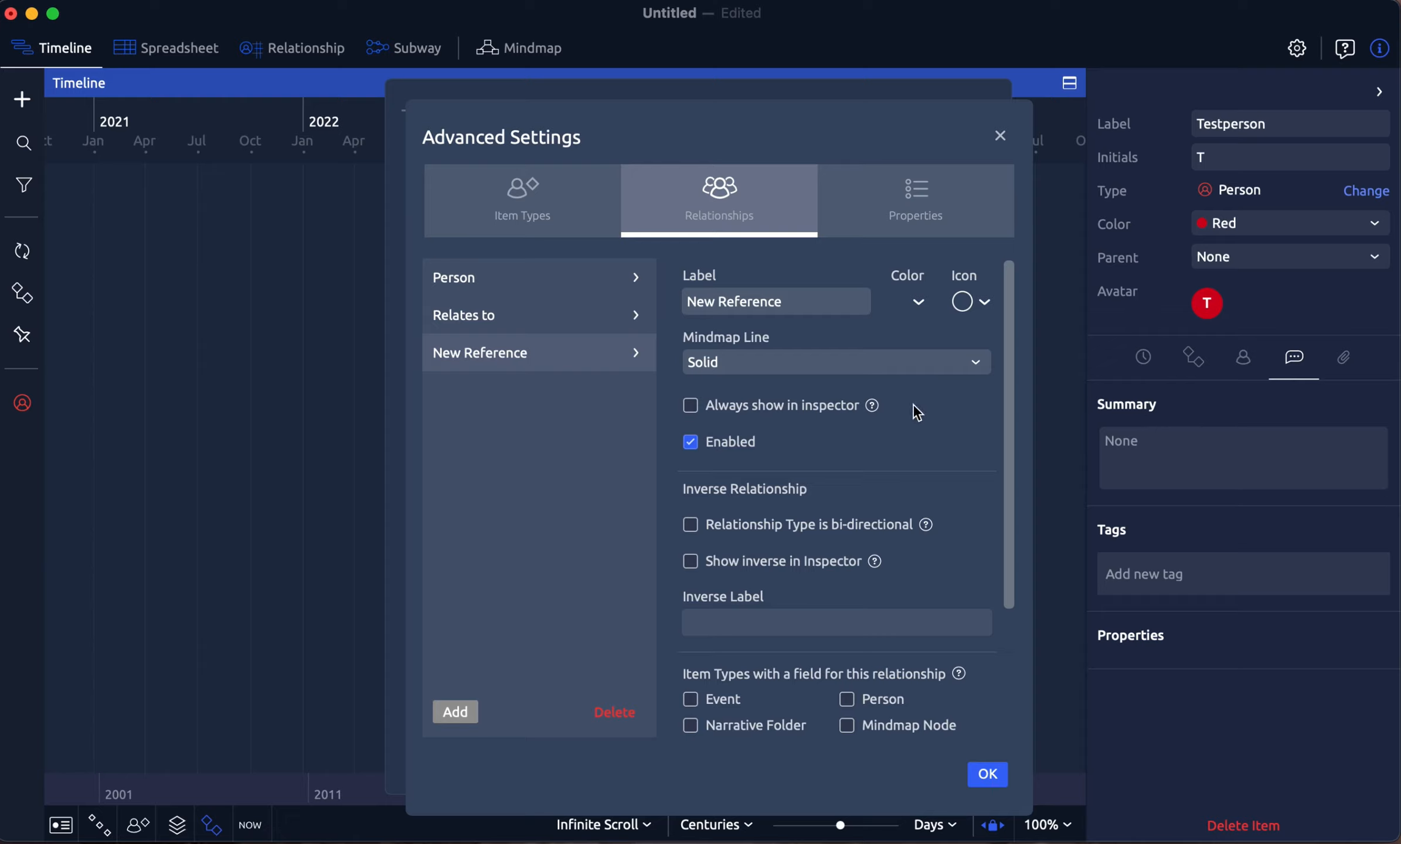
{"action": "triple_click", "coordinate": [809, 303]}
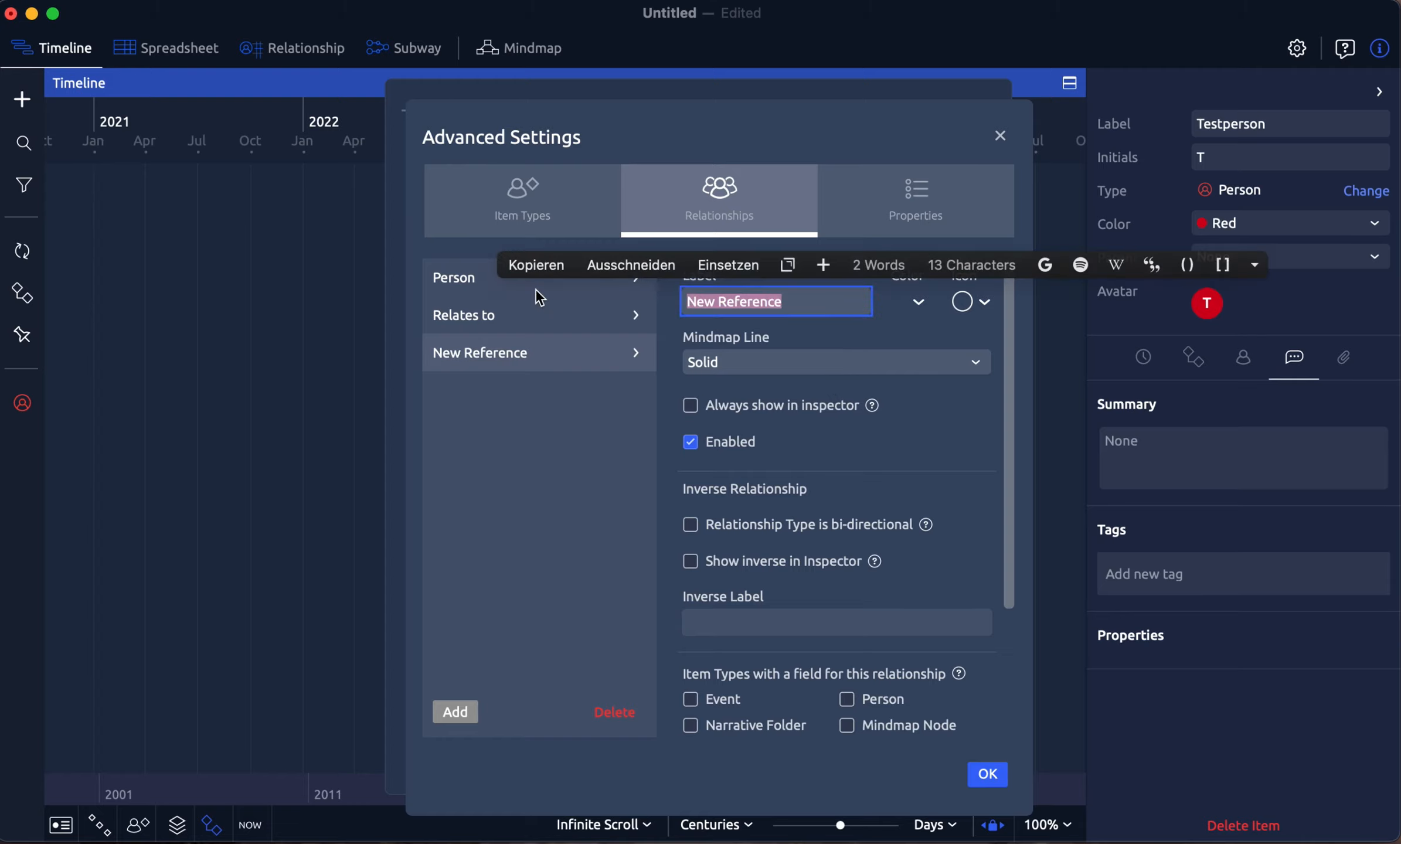
{"action": "type", "text": "gehj"}
{"action": "key", "text": "BackSpace"}
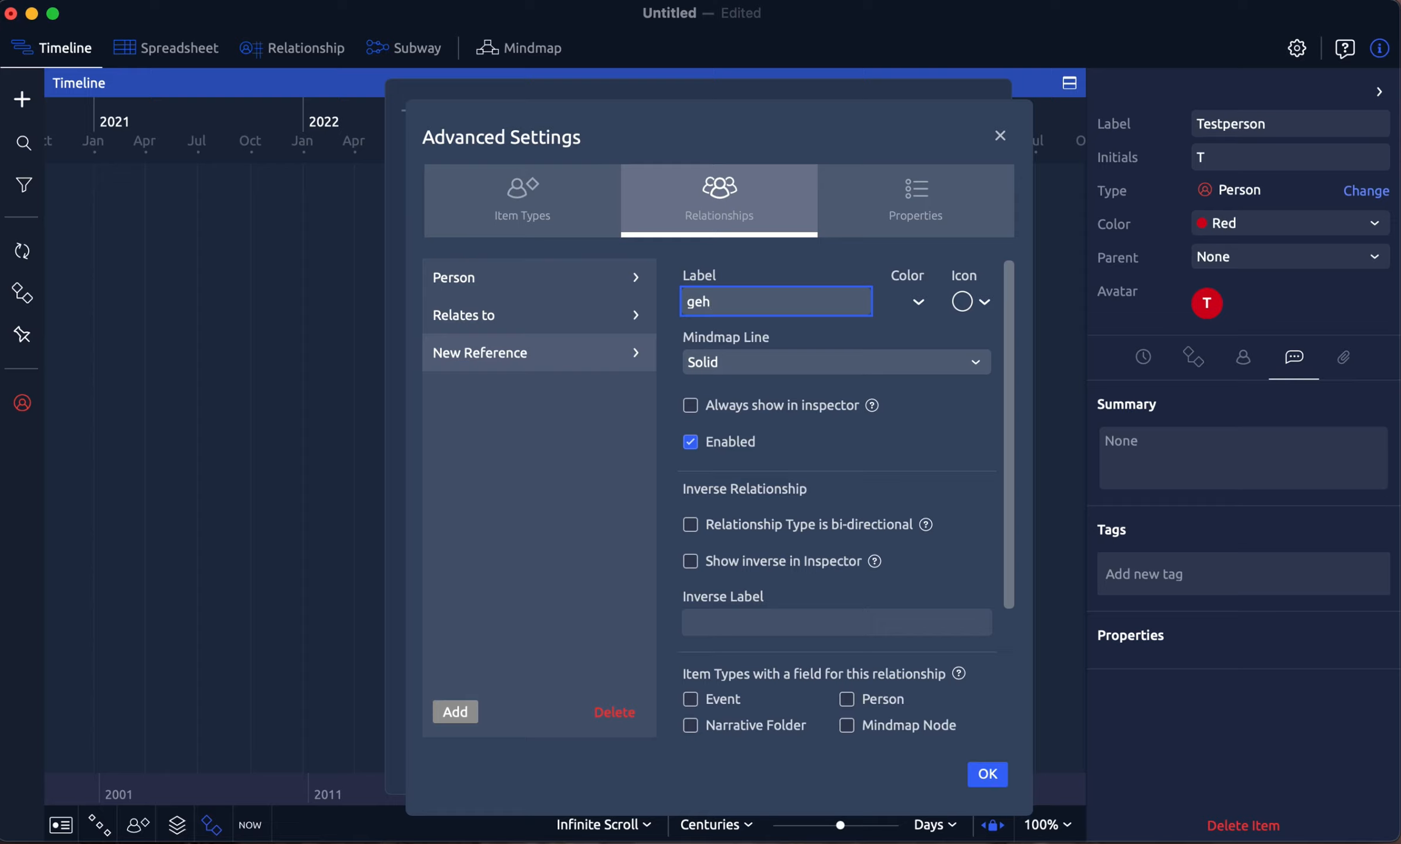
{"action": "type", "text": "ört"}
Step: Give the gehört relationship a purple color and a filled circle icon, keeping its mindmap line Solid
{"action": "left_click", "coordinate": [919, 302]}
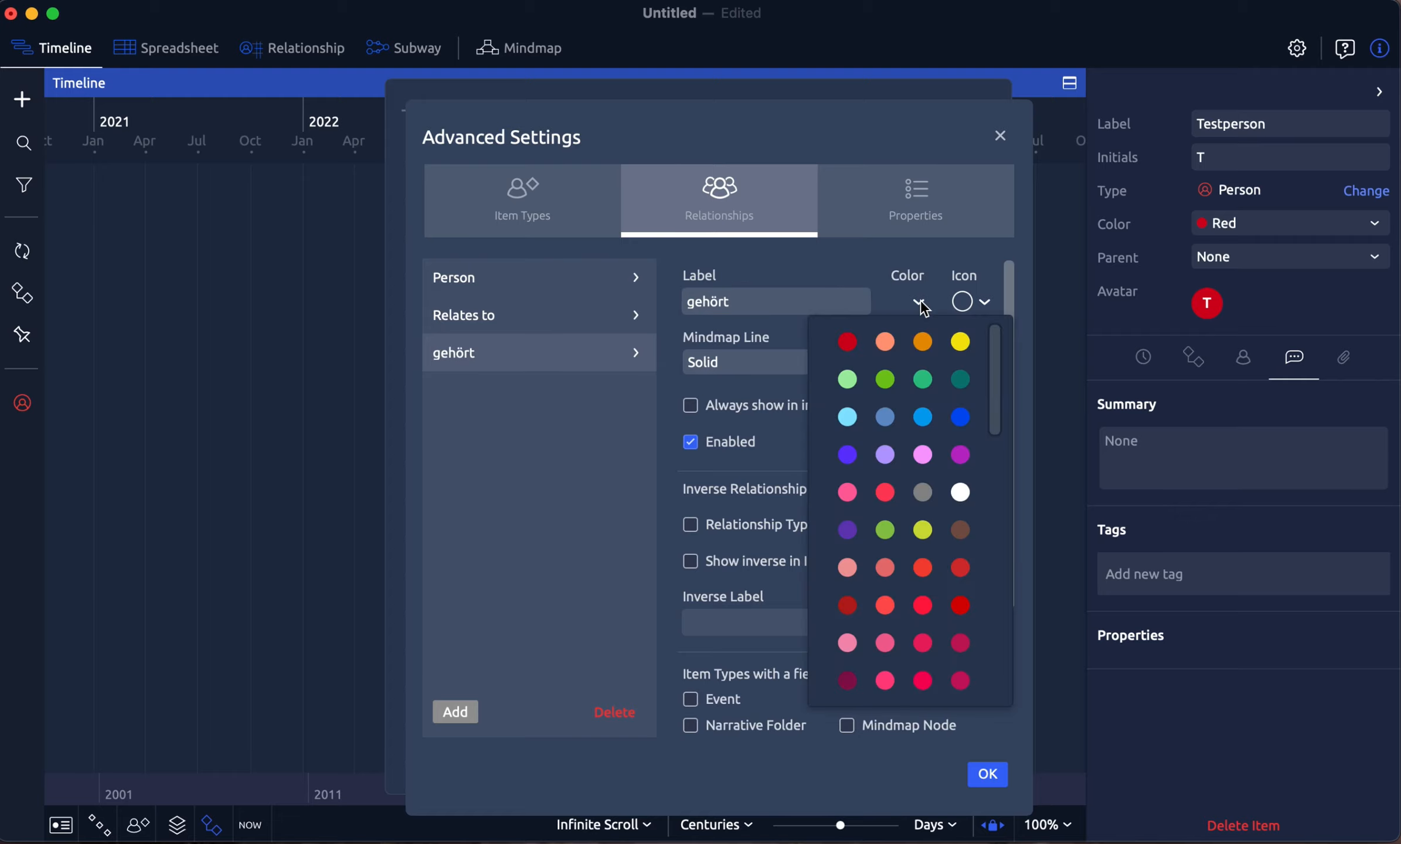
{"action": "left_click", "coordinate": [852, 536]}
{"action": "left_click", "coordinate": [985, 302]}
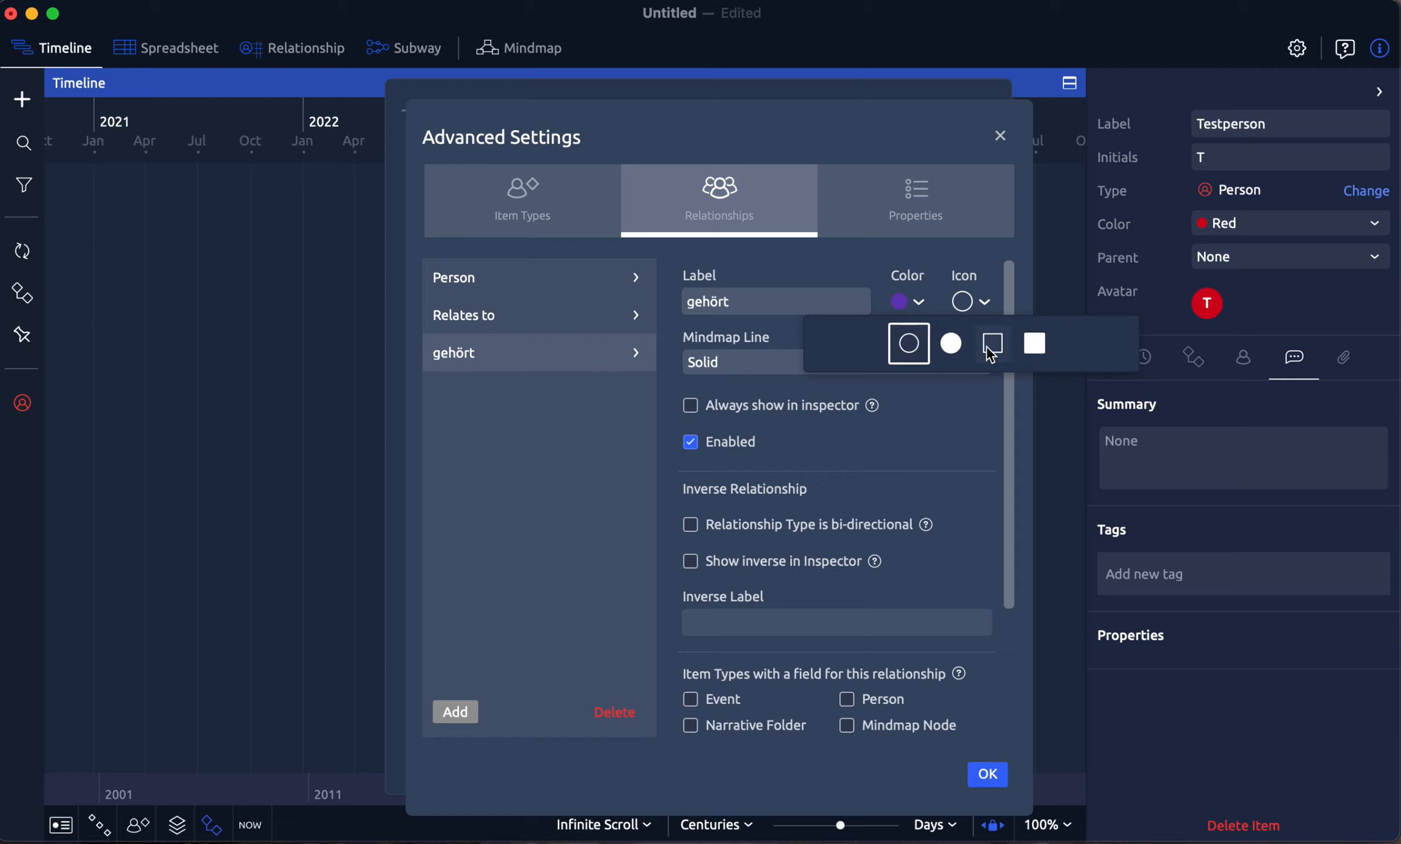
{"action": "left_click", "coordinate": [946, 347]}
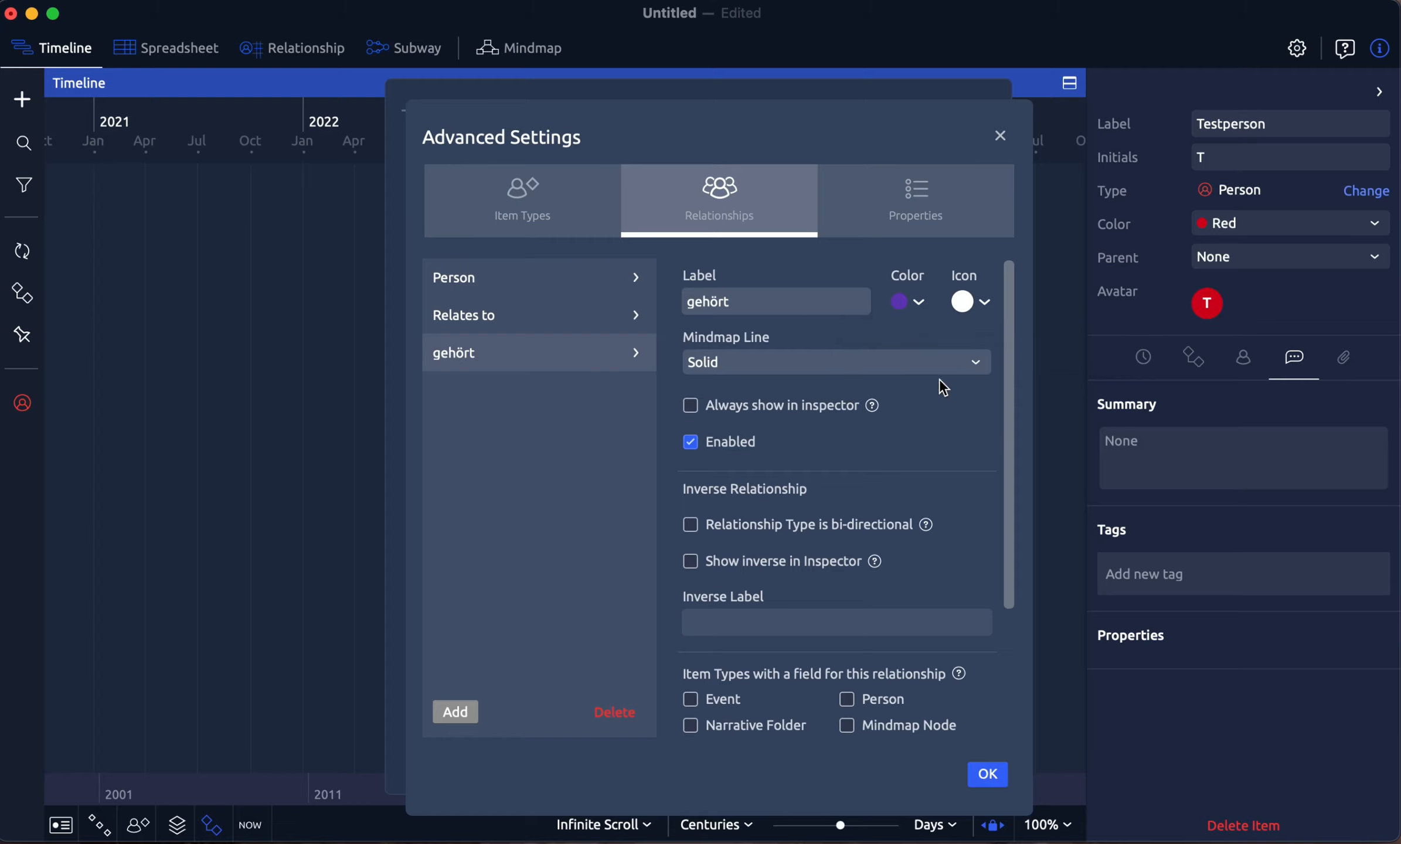
{"action": "left_click", "coordinate": [975, 360]}
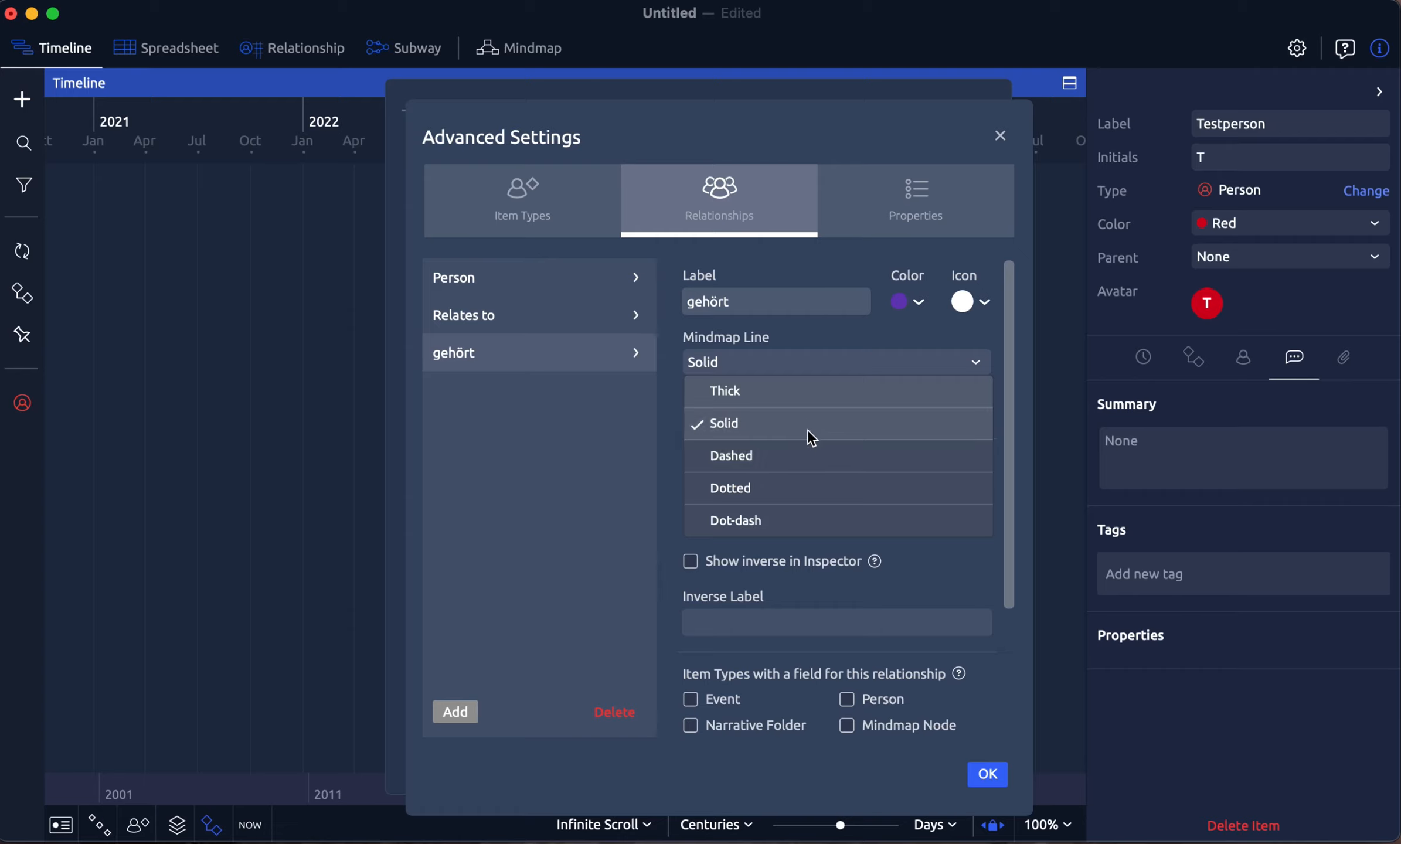
{"action": "left_click", "coordinate": [840, 361]}
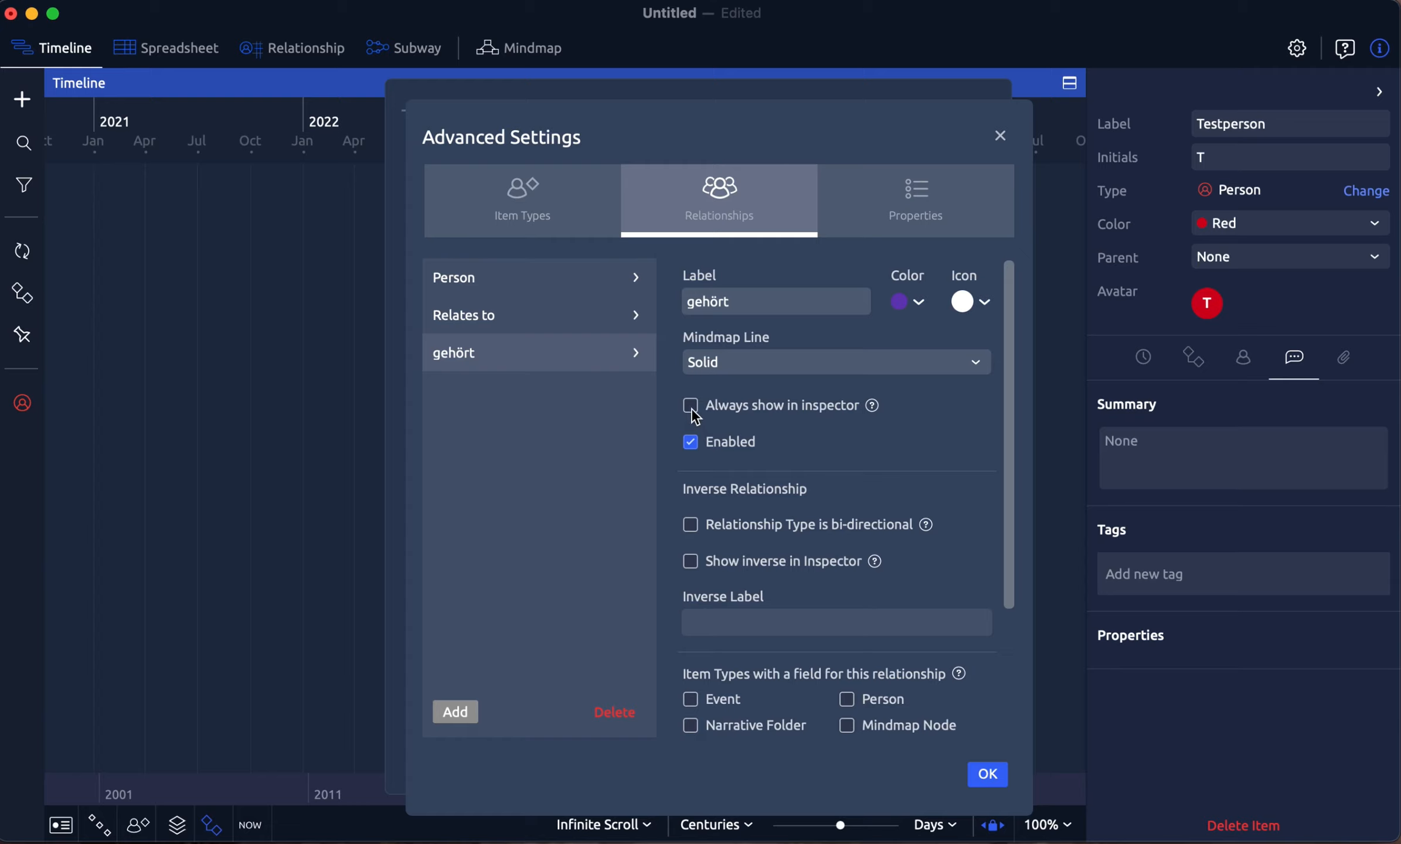
Step: Set the gehört relationship to always show in the inspector and change its label to "gehört zu"
{"action": "mouse_move", "coordinate": [872, 410]}
{"action": "scroll", "coordinate": [831, 433], "scroll_direction": "down", "scroll_amount": 3}
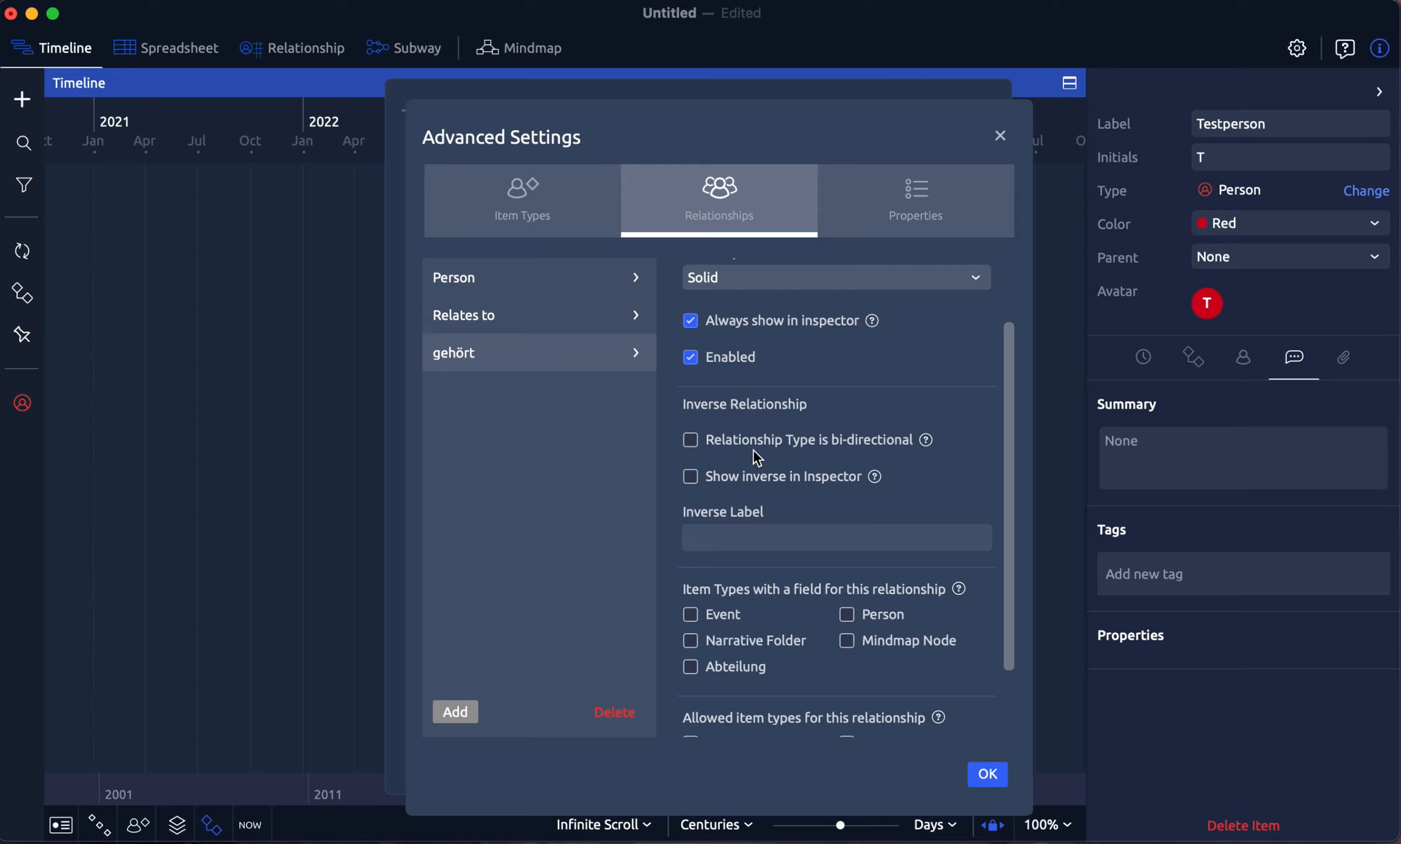
{"action": "scroll", "coordinate": [912, 446], "scroll_direction": "down", "scroll_amount": 1}
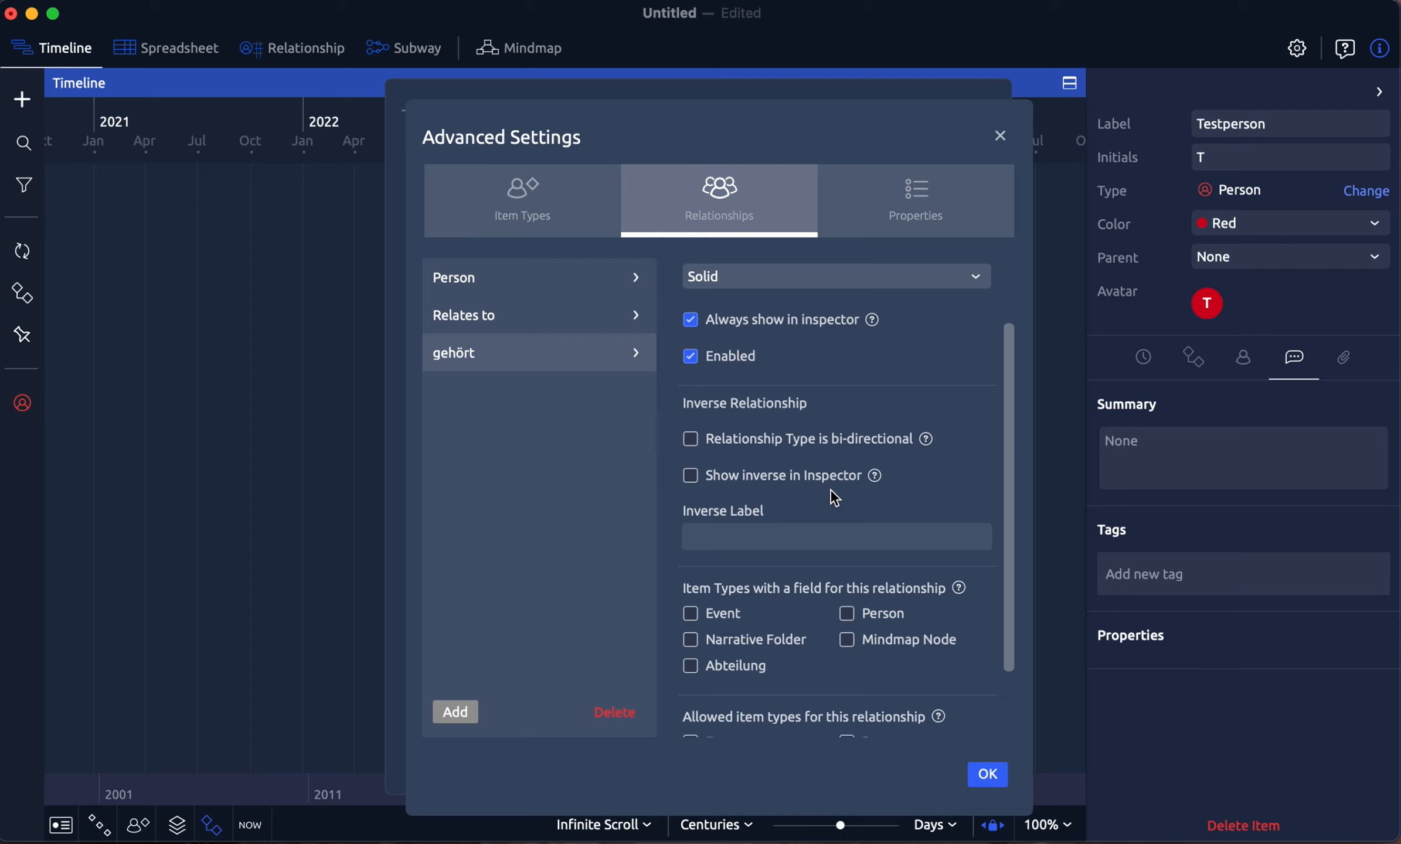
{"action": "mouse_move", "coordinate": [877, 477]}
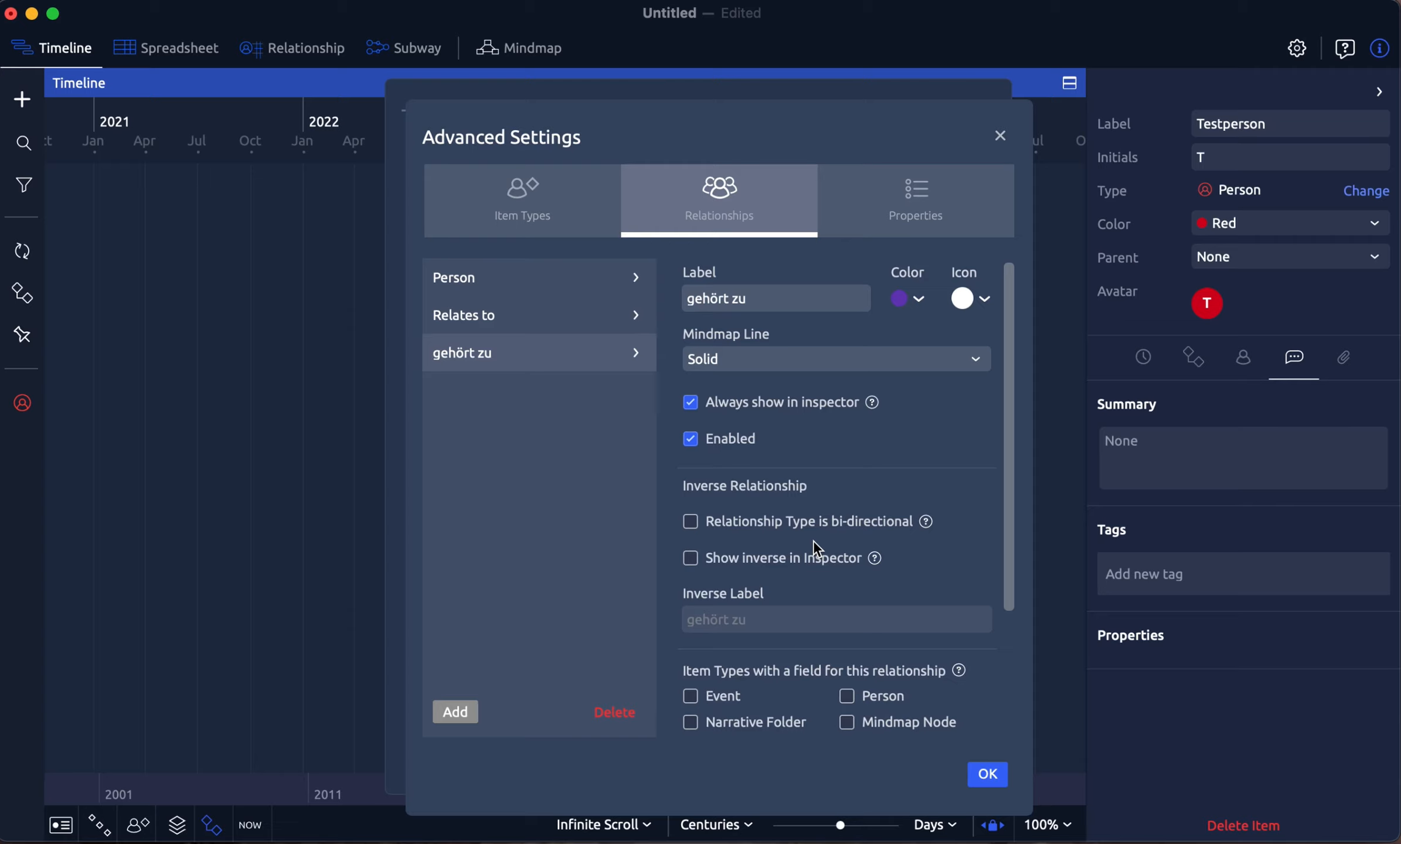
{"action": "scroll", "coordinate": [813, 540], "scroll_direction": "up", "scroll_amount": 1}
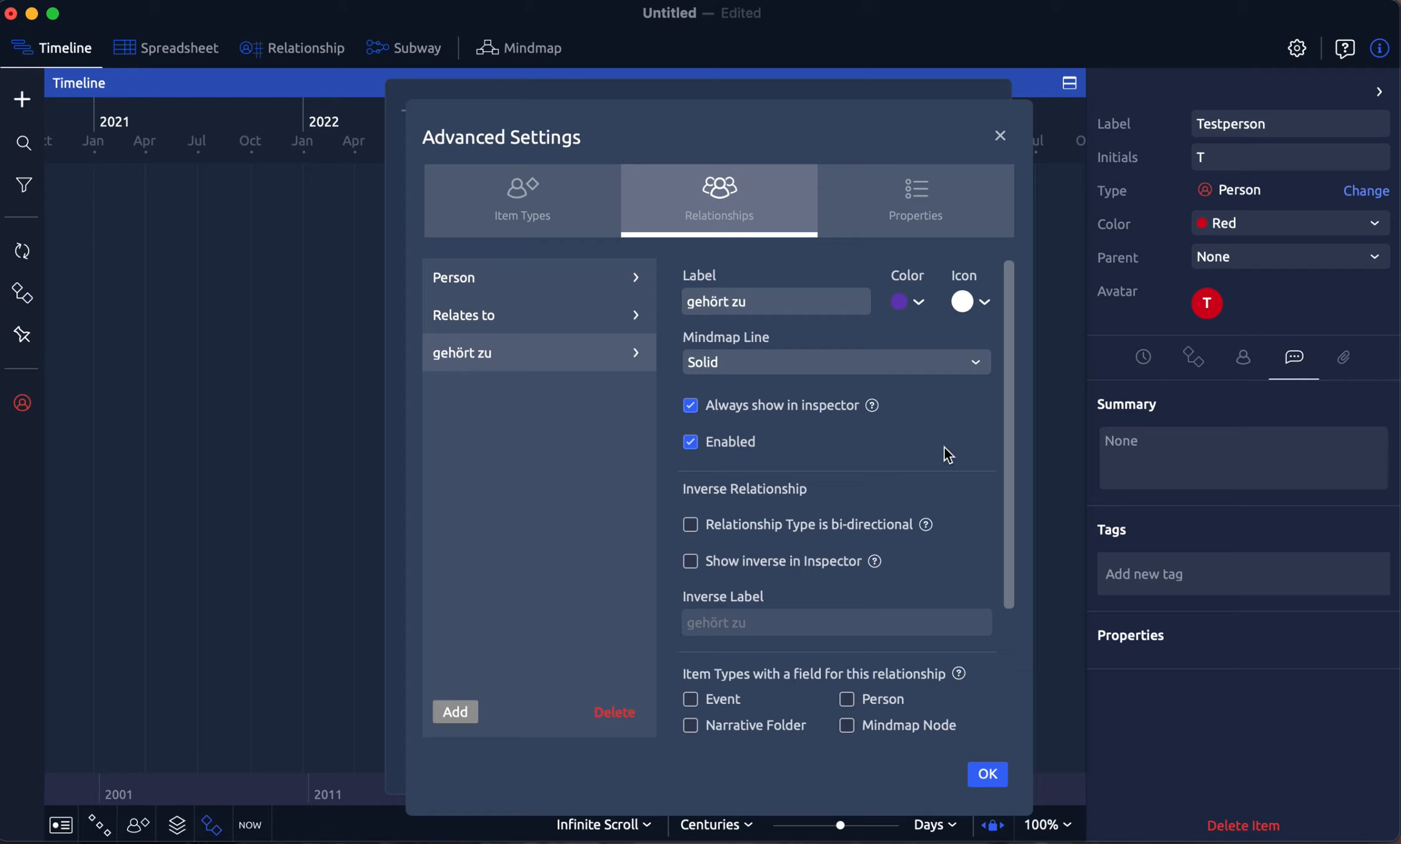
Step: Give Event and Person a field for the gehört zu relationship, allow Abteilung as its item type, and save the timeline settings
{"action": "scroll", "coordinate": [933, 452], "scroll_direction": "down", "scroll_amount": 5}
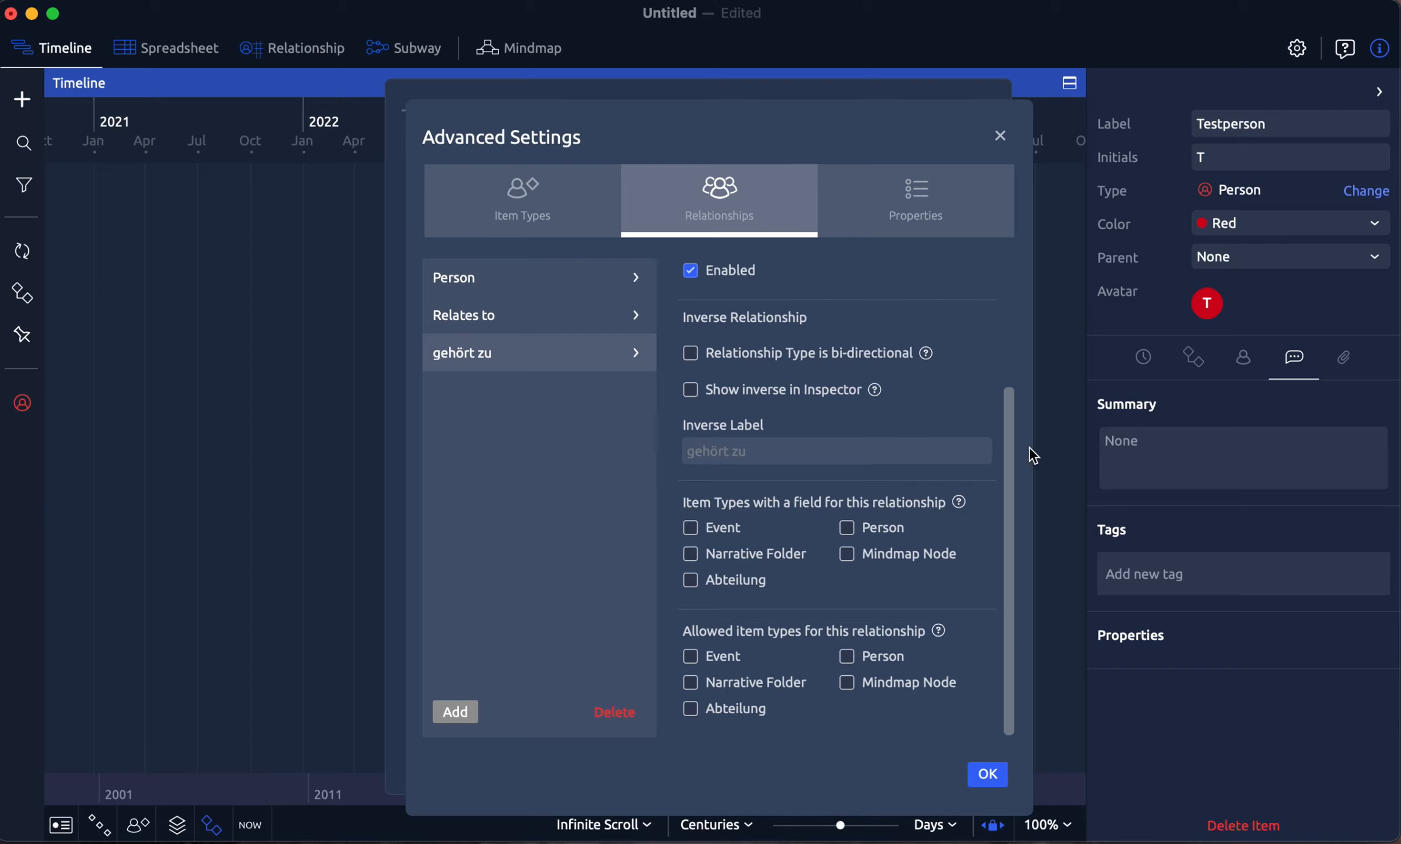
{"action": "scroll", "coordinate": [897, 425], "scroll_direction": "up", "scroll_amount": 3}
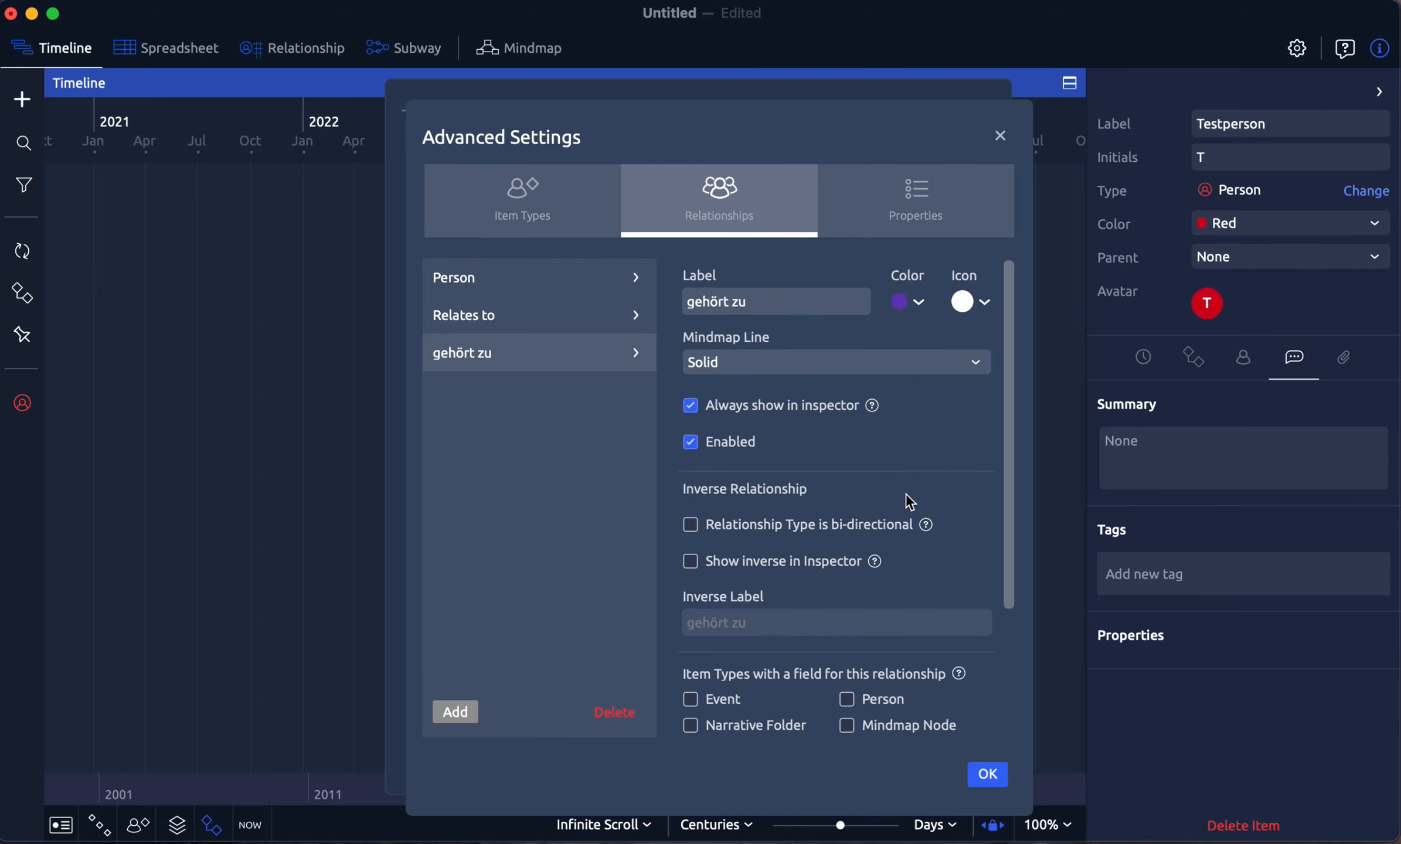
{"action": "scroll", "coordinate": [868, 551], "scroll_direction": "down", "scroll_amount": 3}
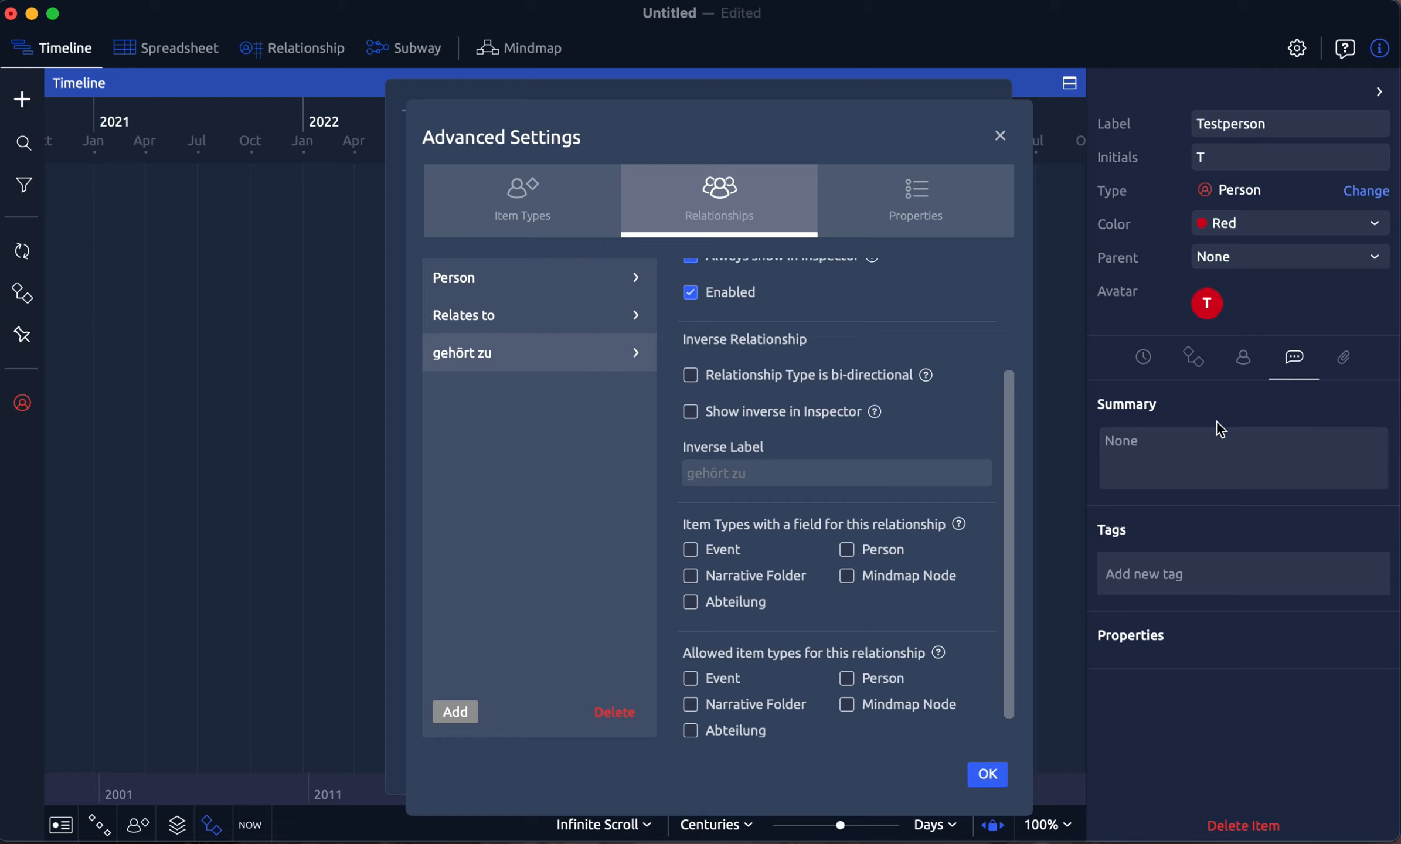
{"action": "left_click", "coordinate": [849, 552]}
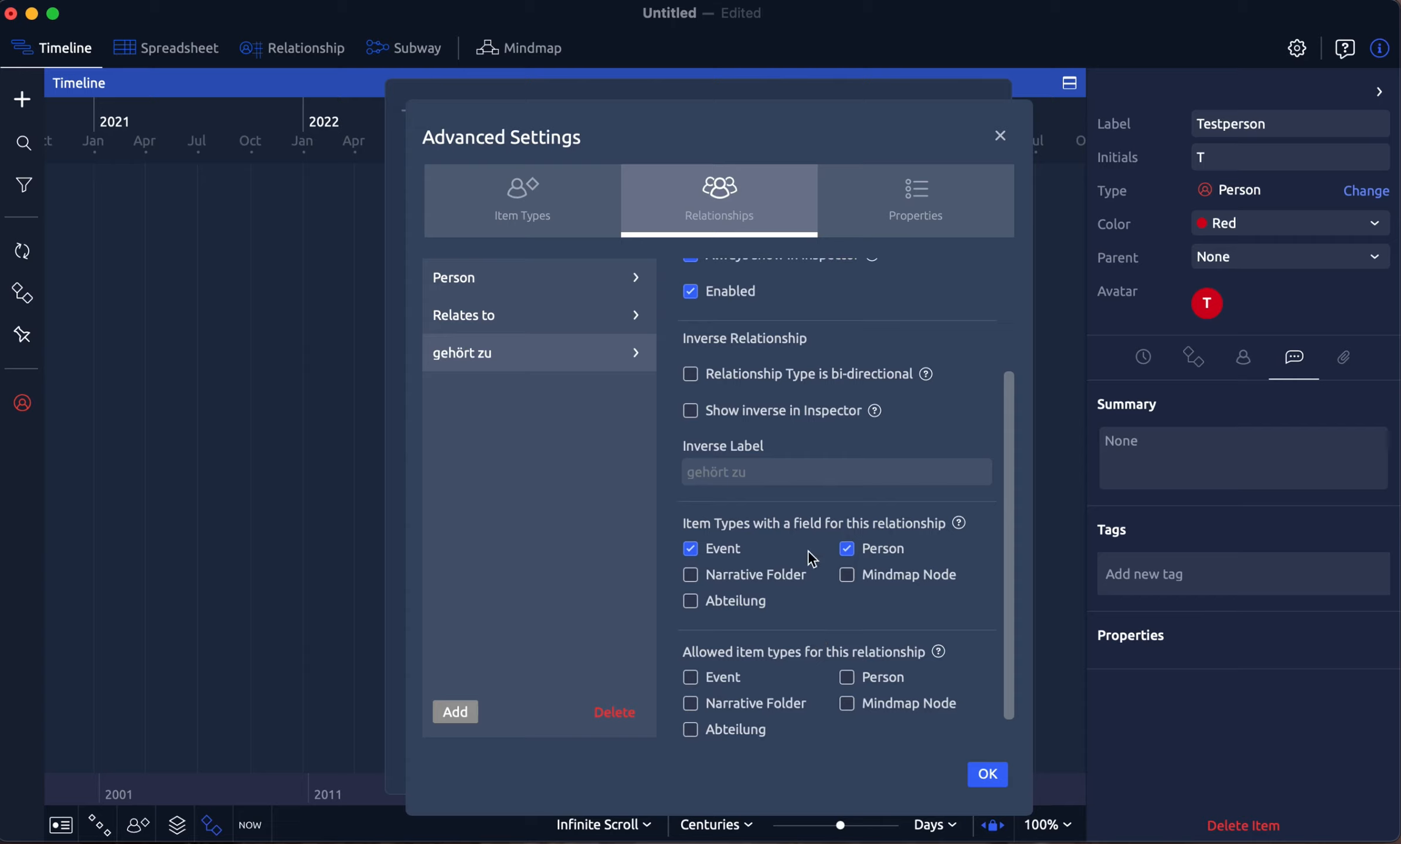
{"action": "scroll", "coordinate": [812, 554], "scroll_direction": "down", "scroll_amount": 1}
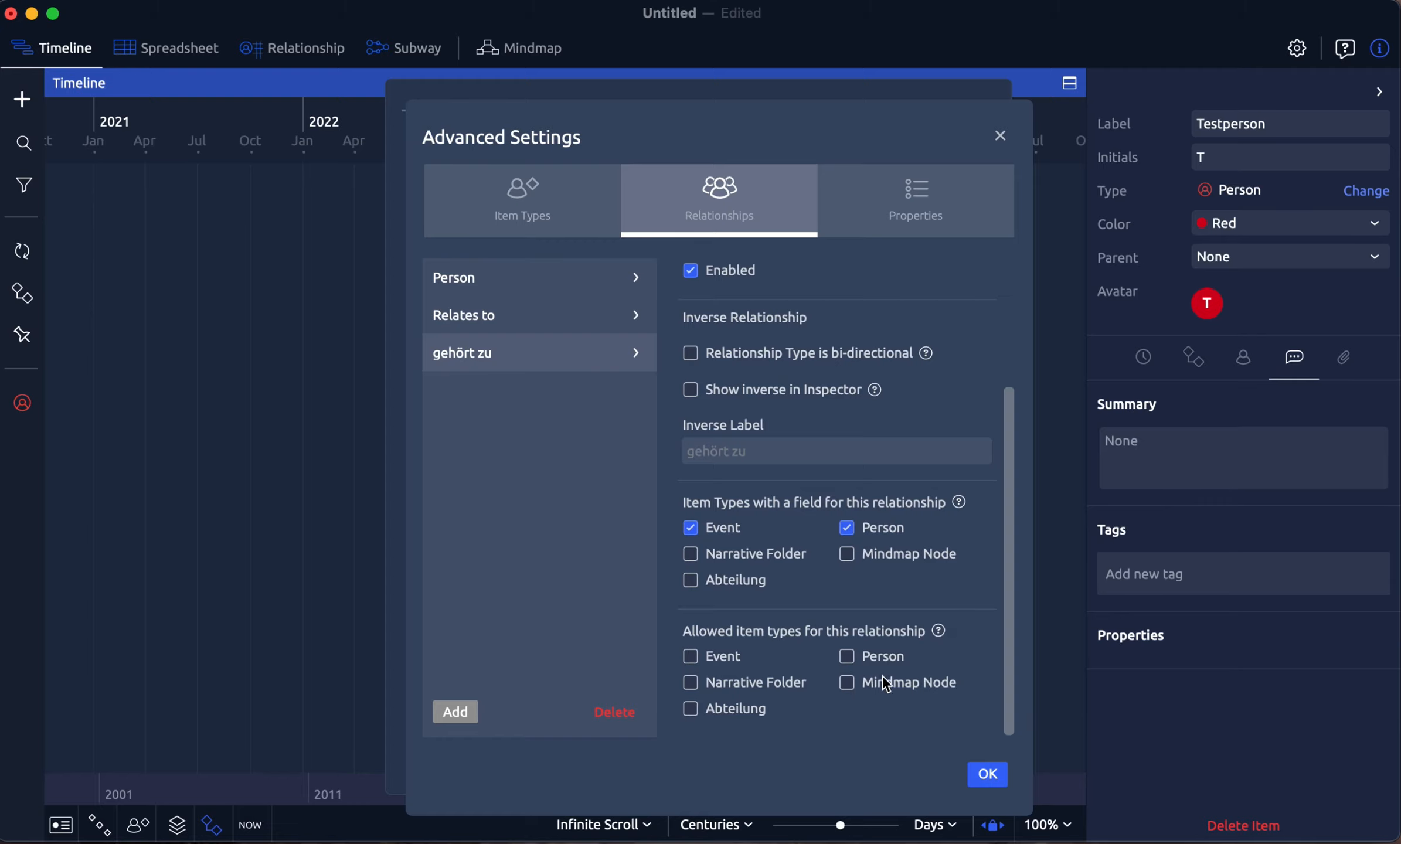
{"action": "left_click", "coordinate": [692, 709]}
{"action": "scroll", "coordinate": [798, 722], "scroll_direction": "up", "scroll_amount": 5}
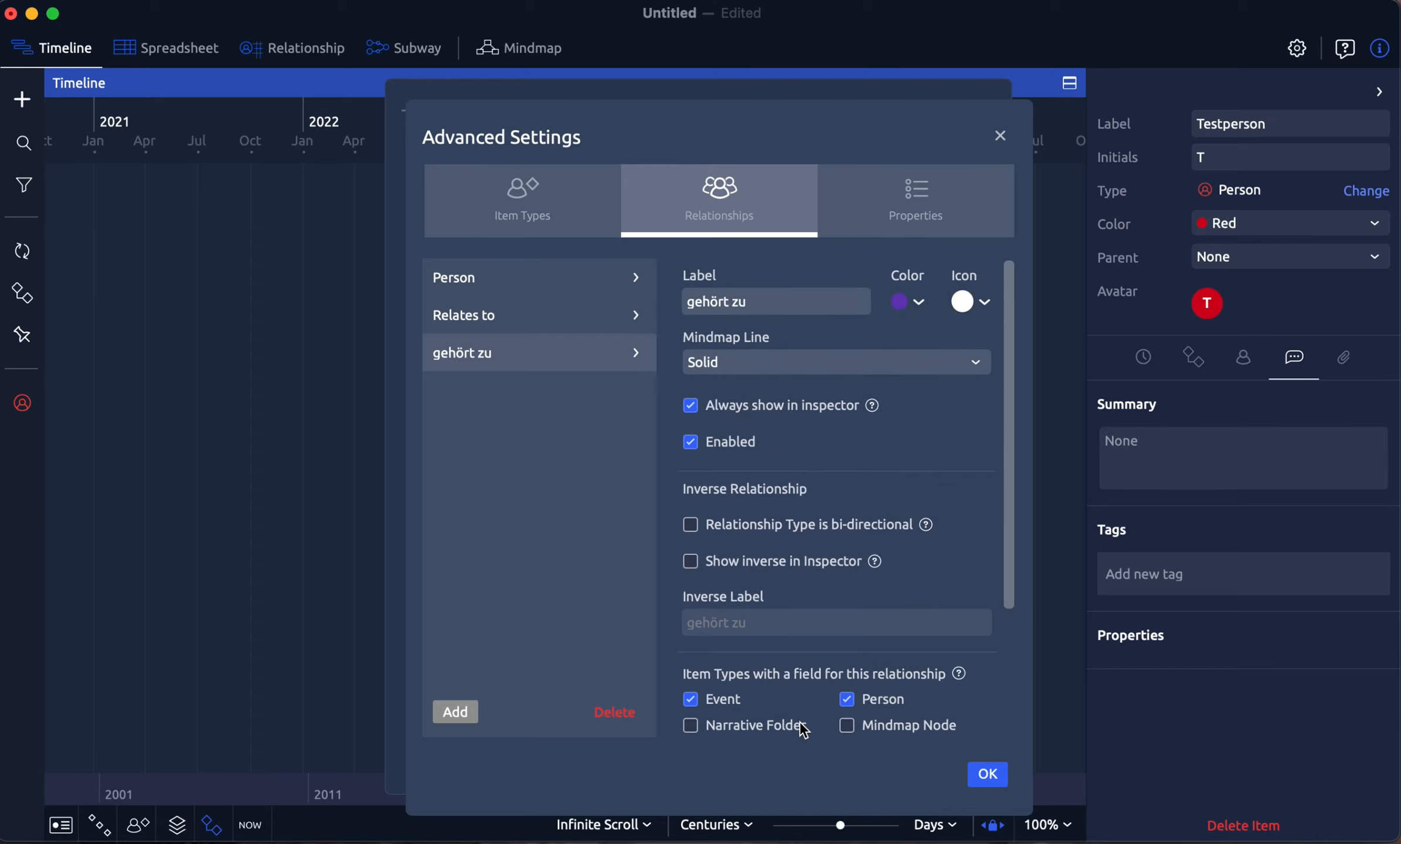
{"action": "scroll", "coordinate": [802, 716], "scroll_direction": "down", "scroll_amount": 5}
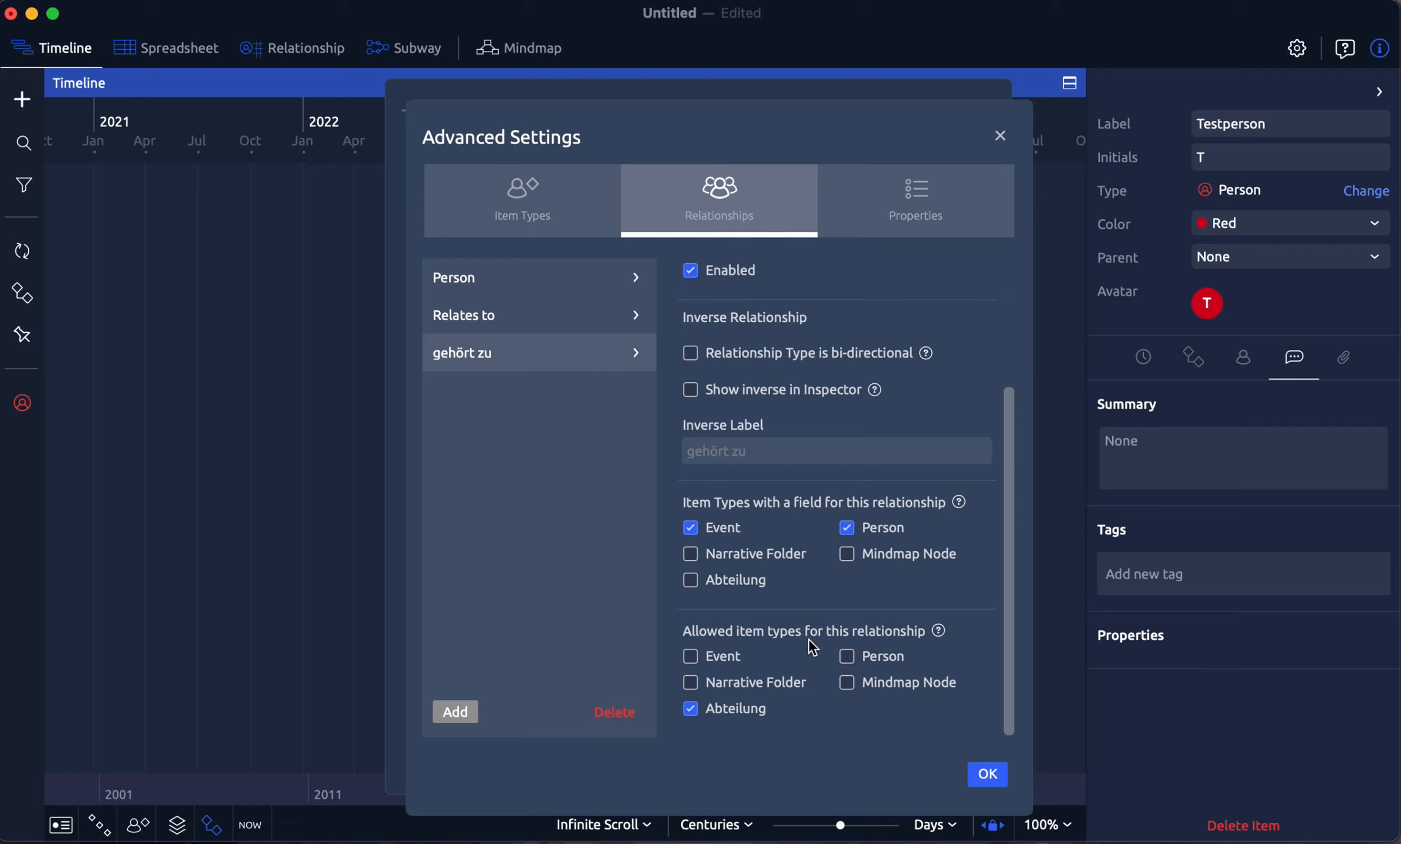
{"action": "left_click", "coordinate": [984, 775]}
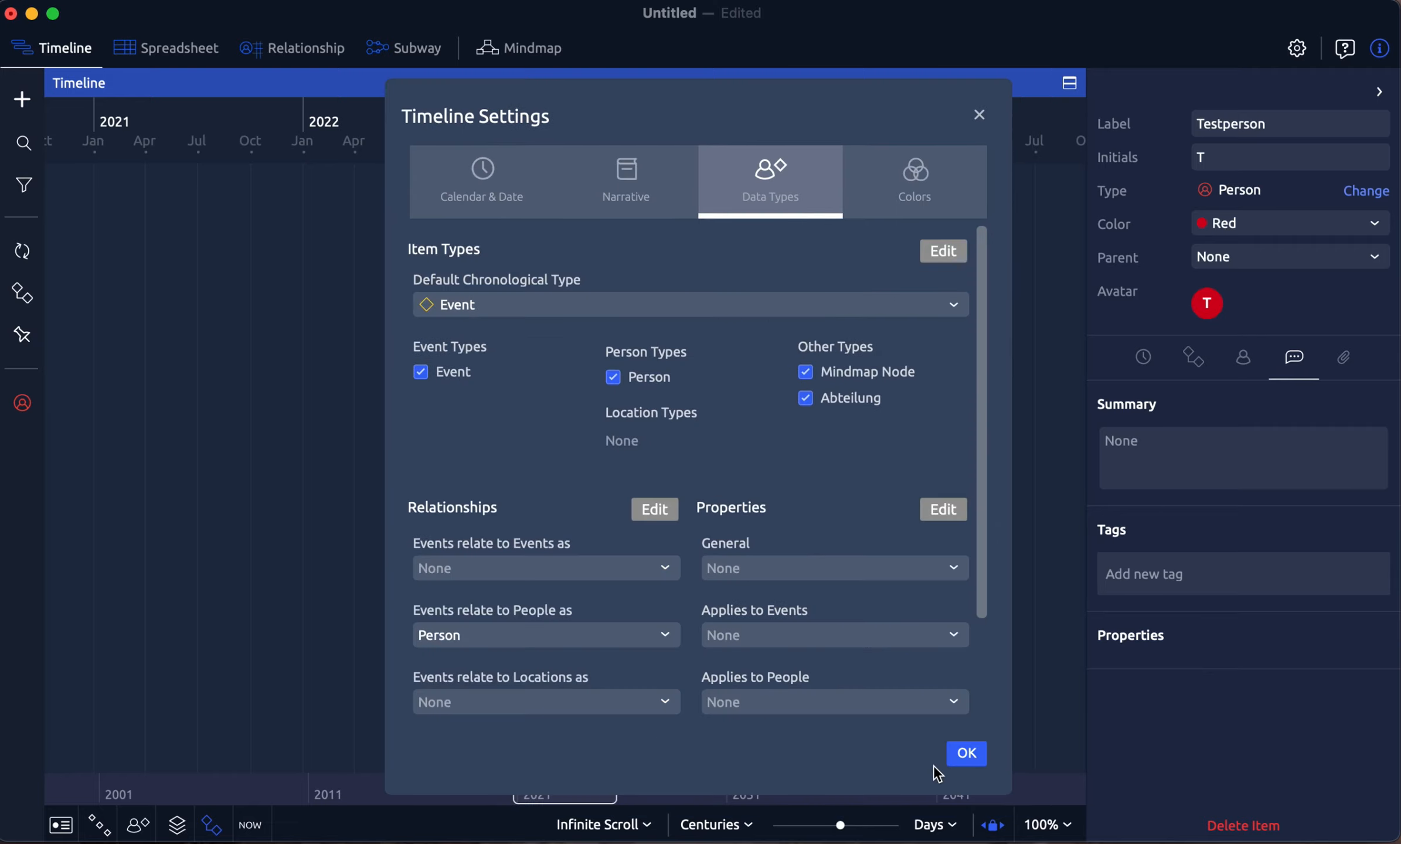
{"action": "left_click", "coordinate": [967, 757]}
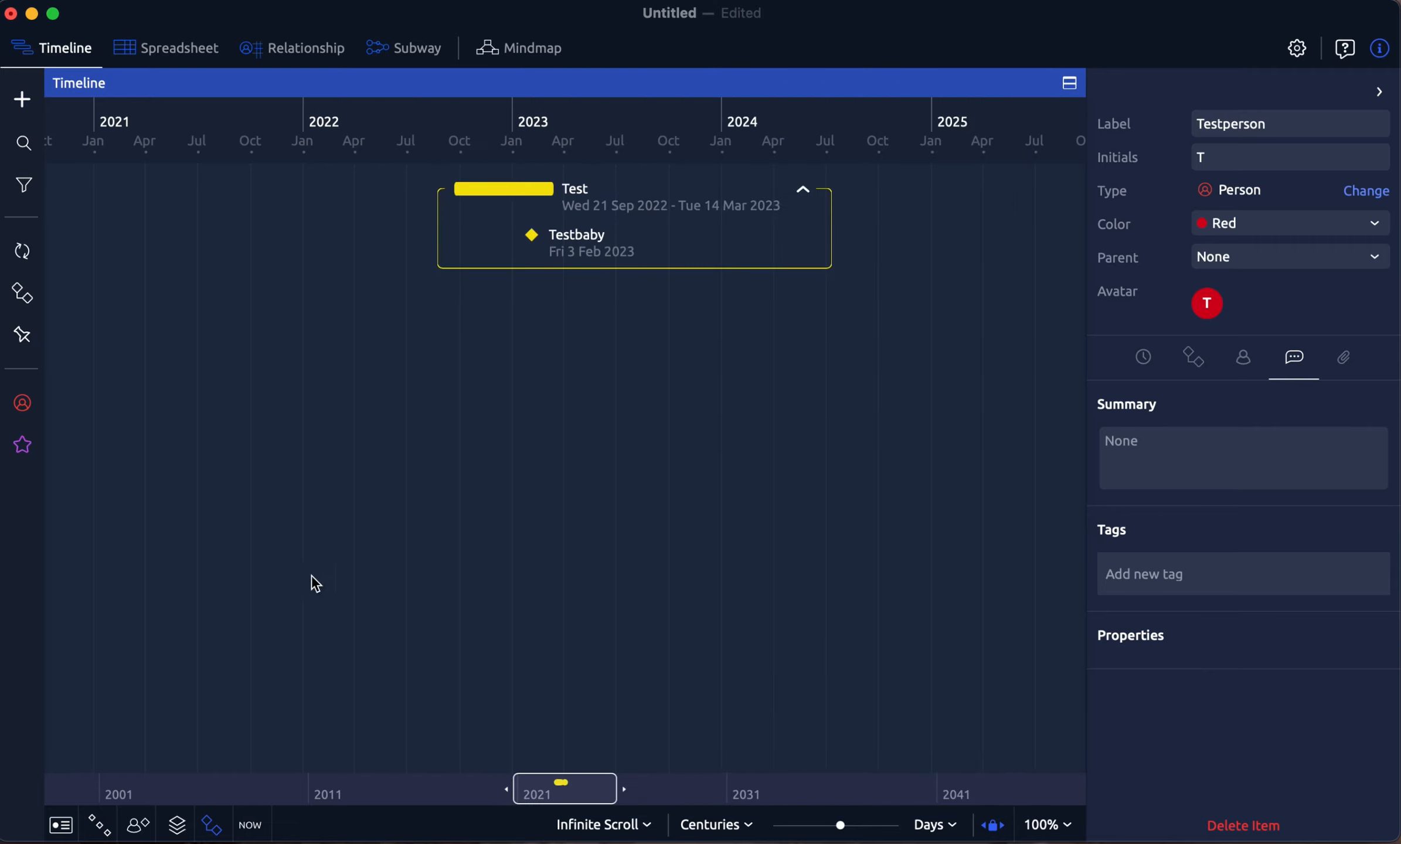
Step: Create a new Abteilung item named "Marketing"
{"action": "left_click", "coordinate": [25, 450]}
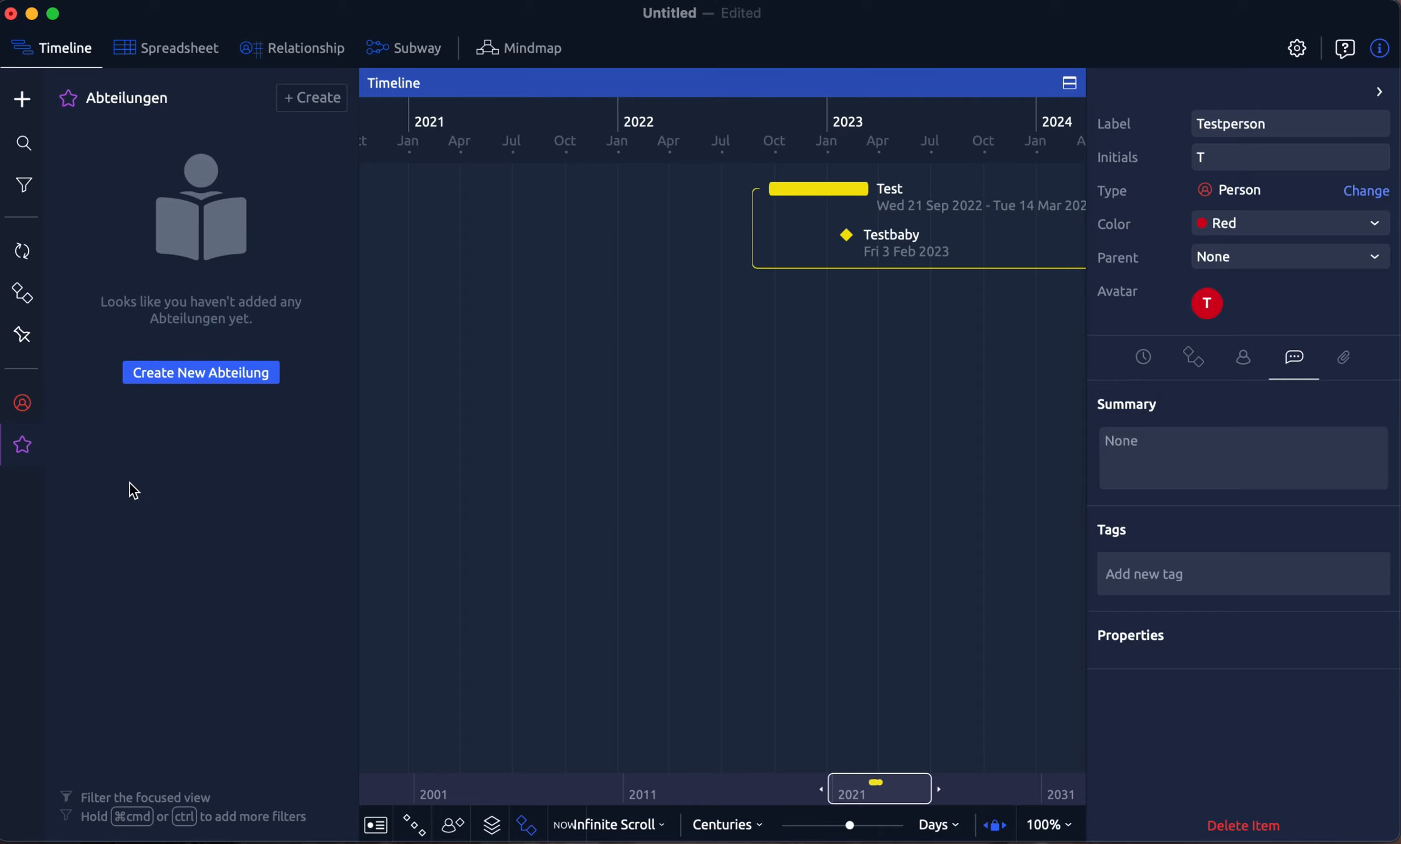
{"action": "left_click", "coordinate": [229, 381]}
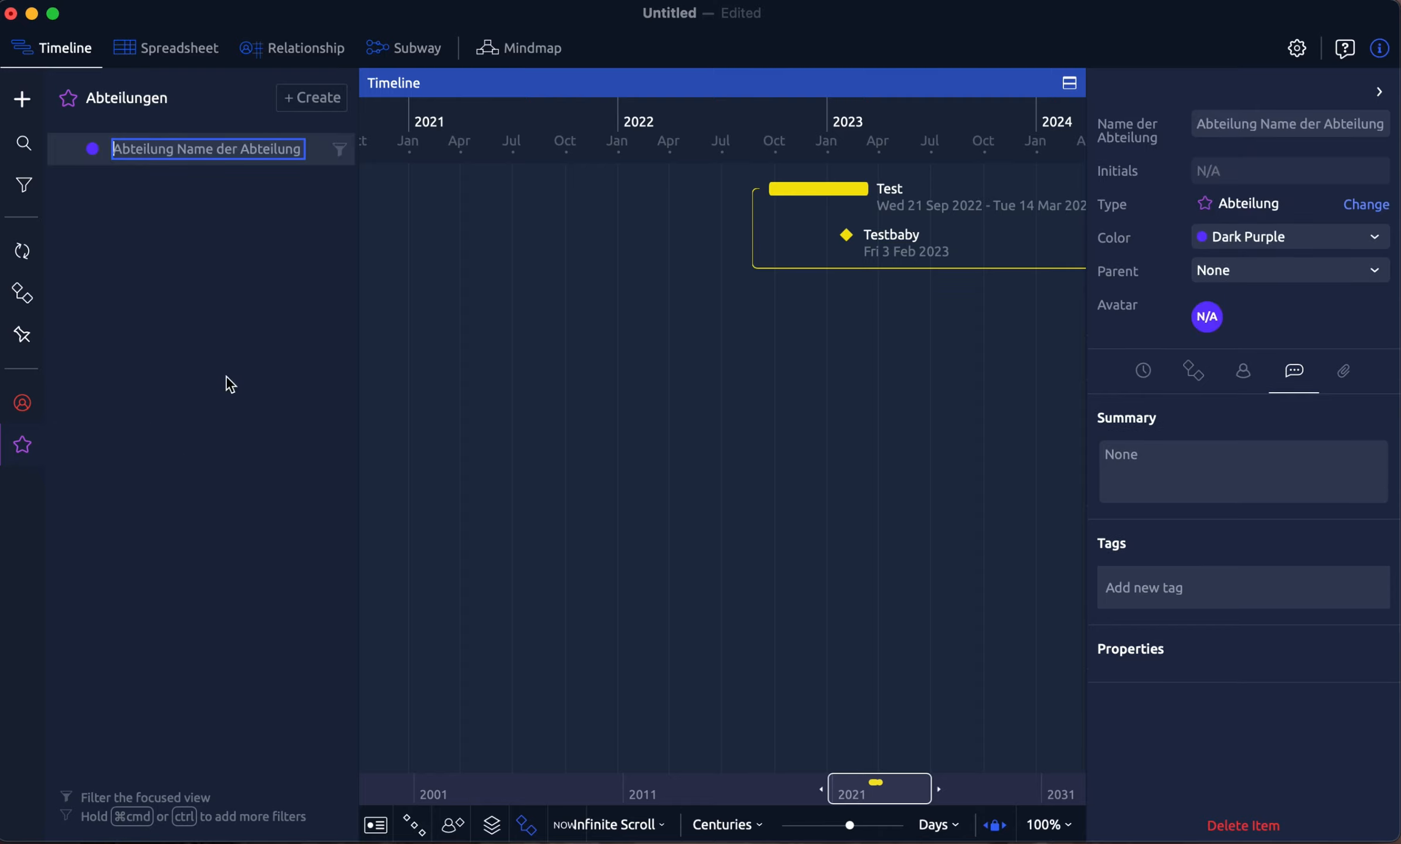
{"action": "type", "text": "Marketing"}
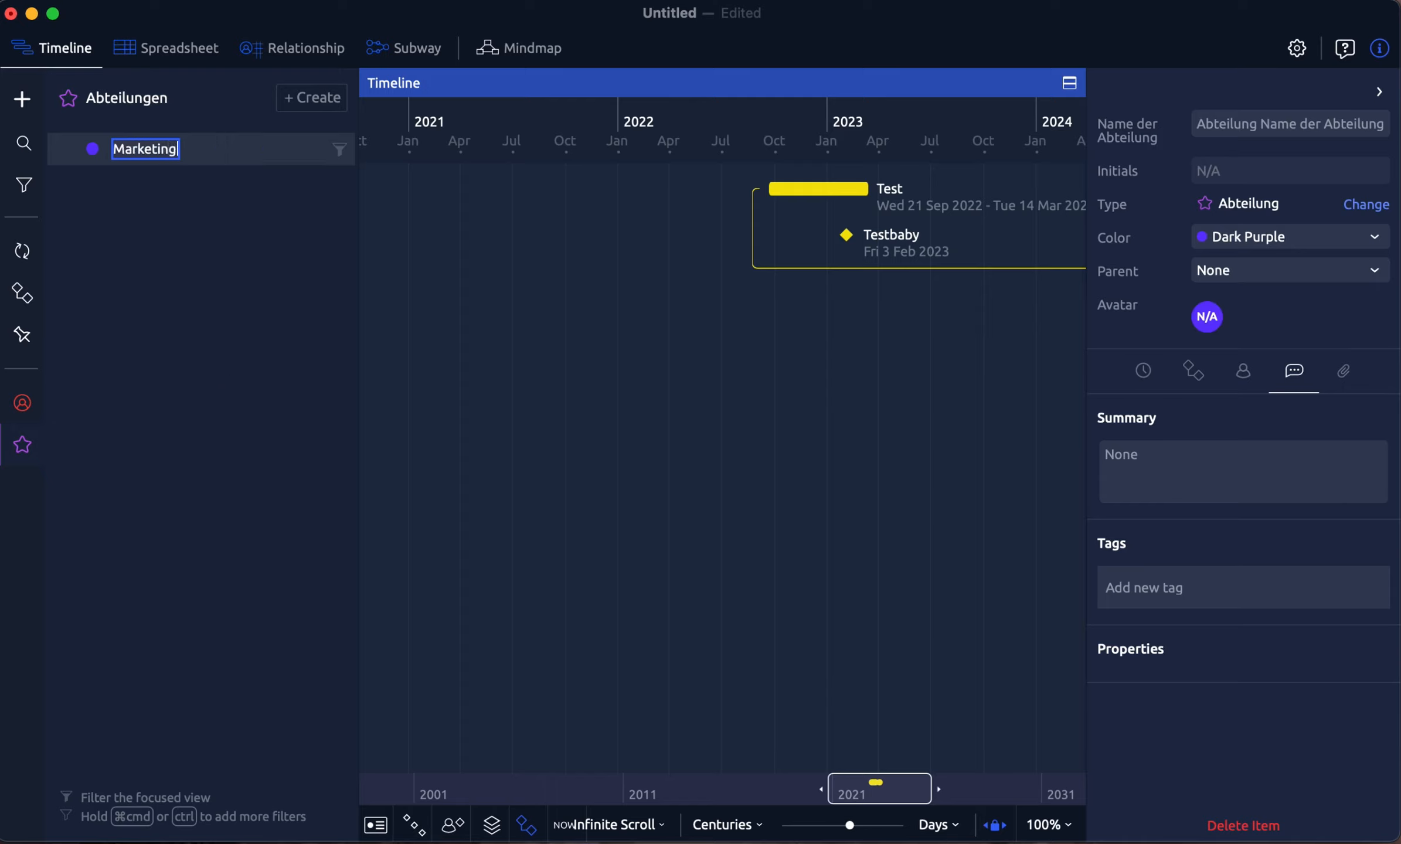
{"action": "key", "text": "Return"}
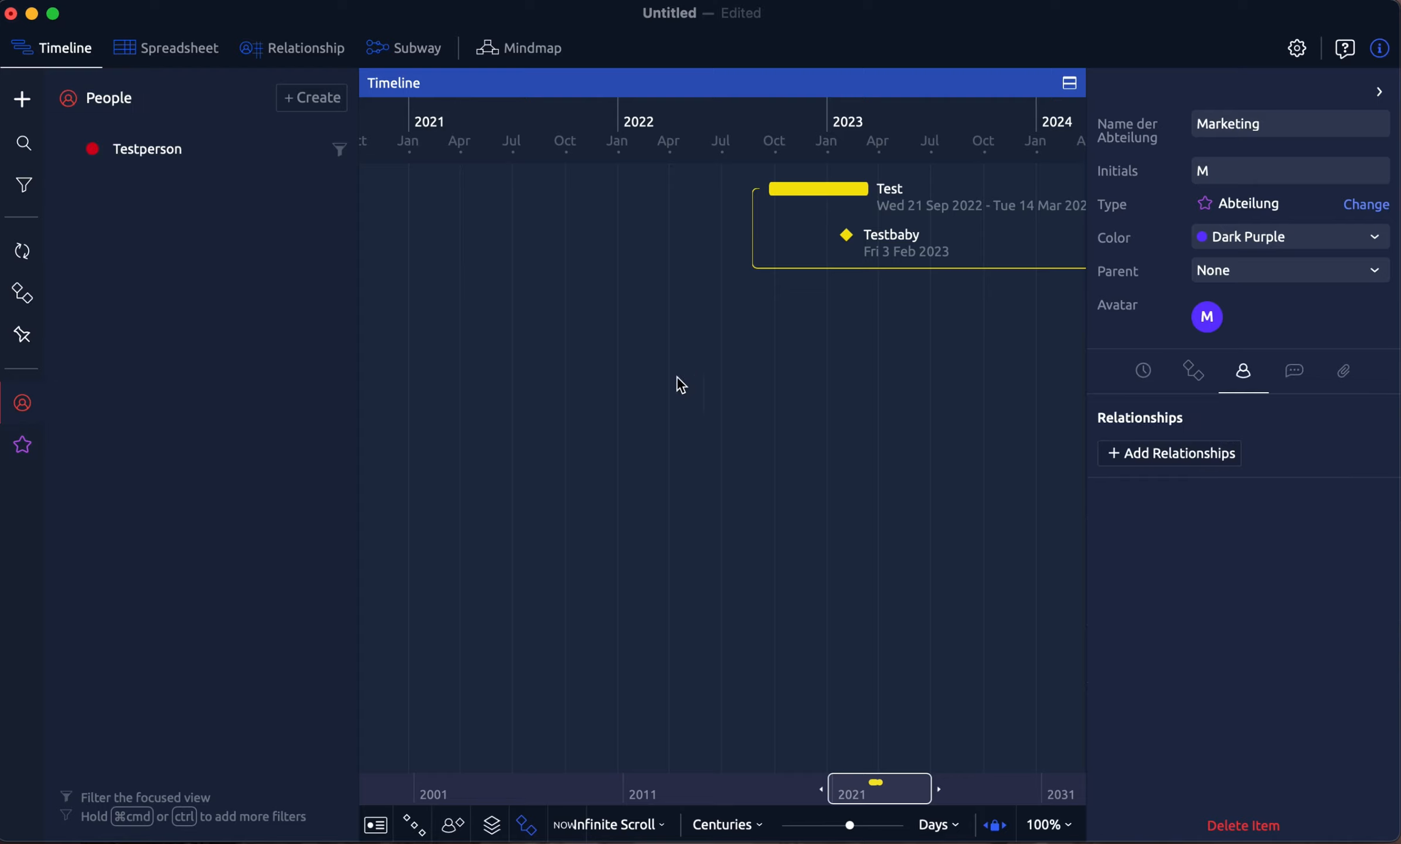
Step: Link Testperson to the Marketing department through the gehört zu relationship
{"action": "left_click", "coordinate": [164, 154]}
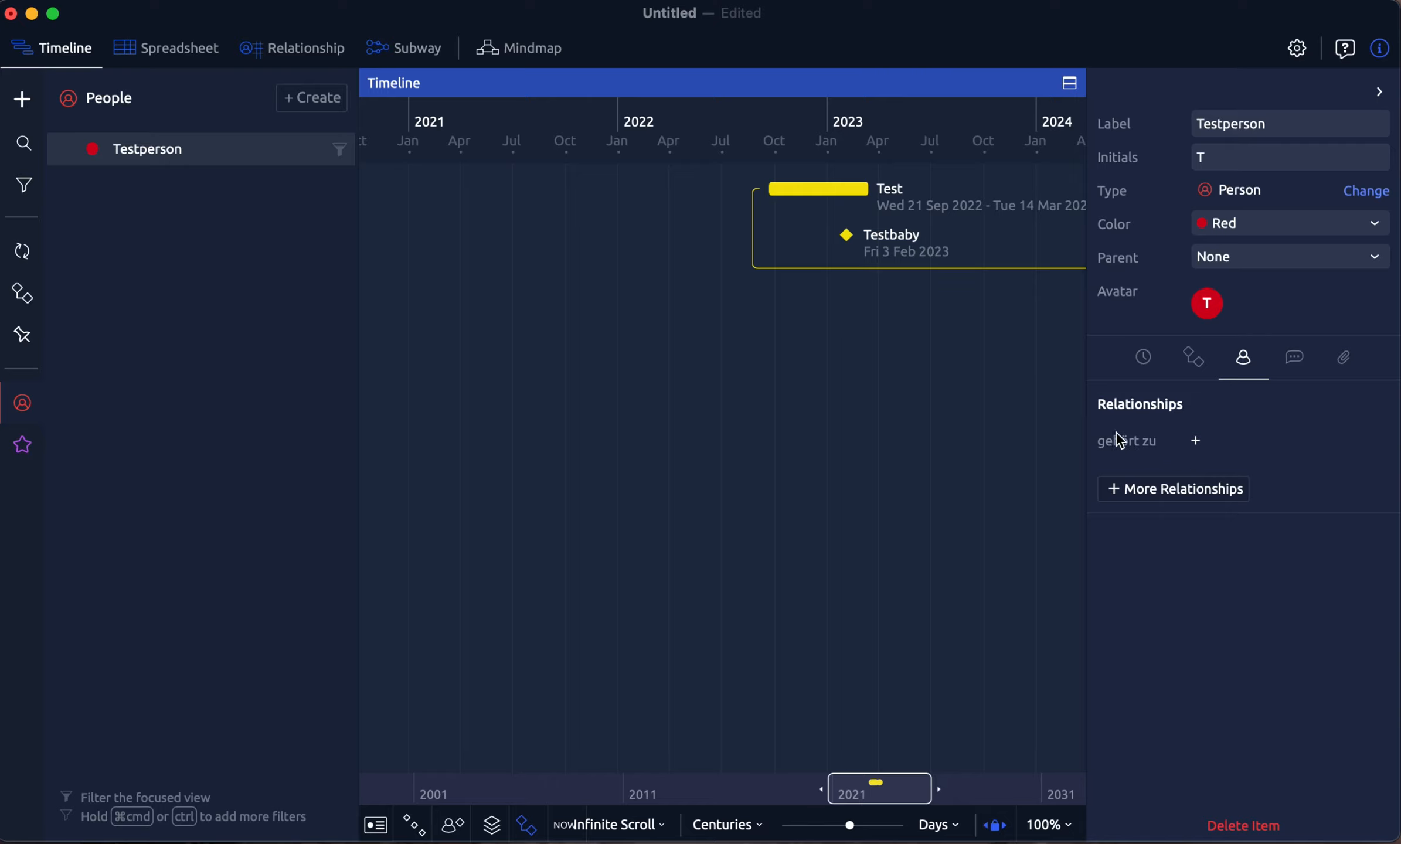
{"action": "left_click", "coordinate": [1181, 490]}
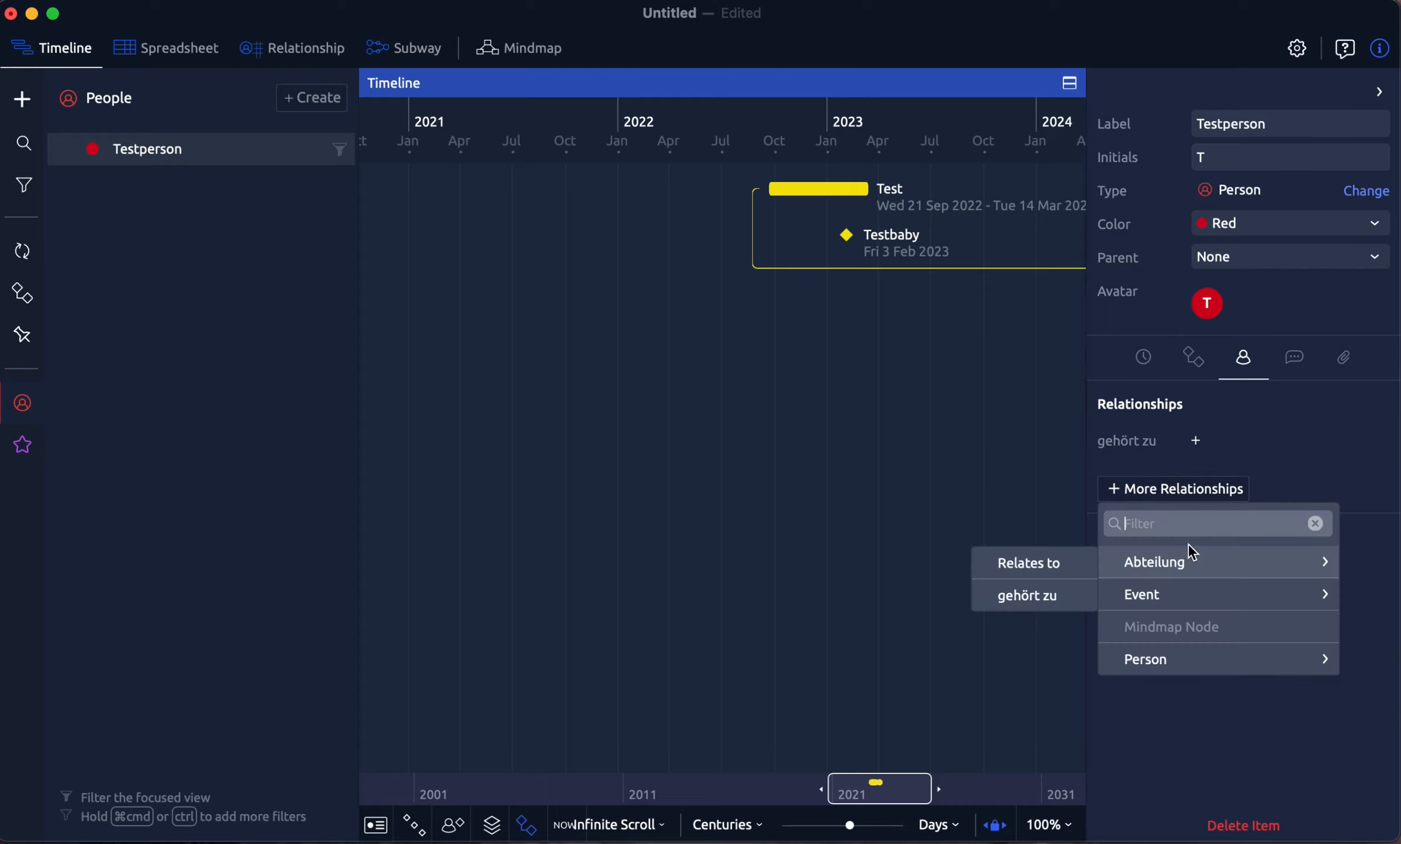
{"action": "left_click", "coordinate": [1306, 459]}
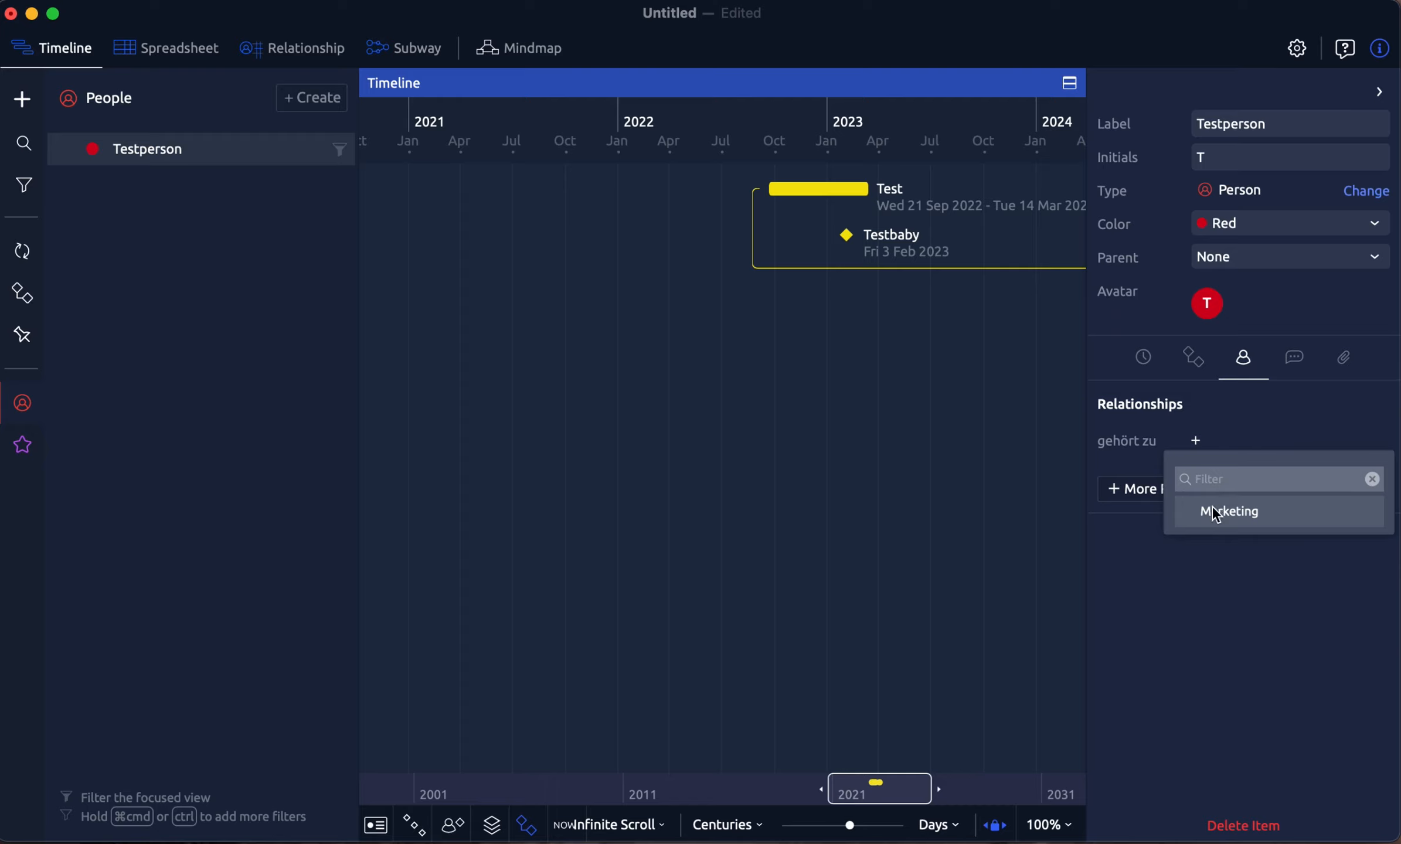
{"action": "left_click", "coordinate": [1249, 515]}
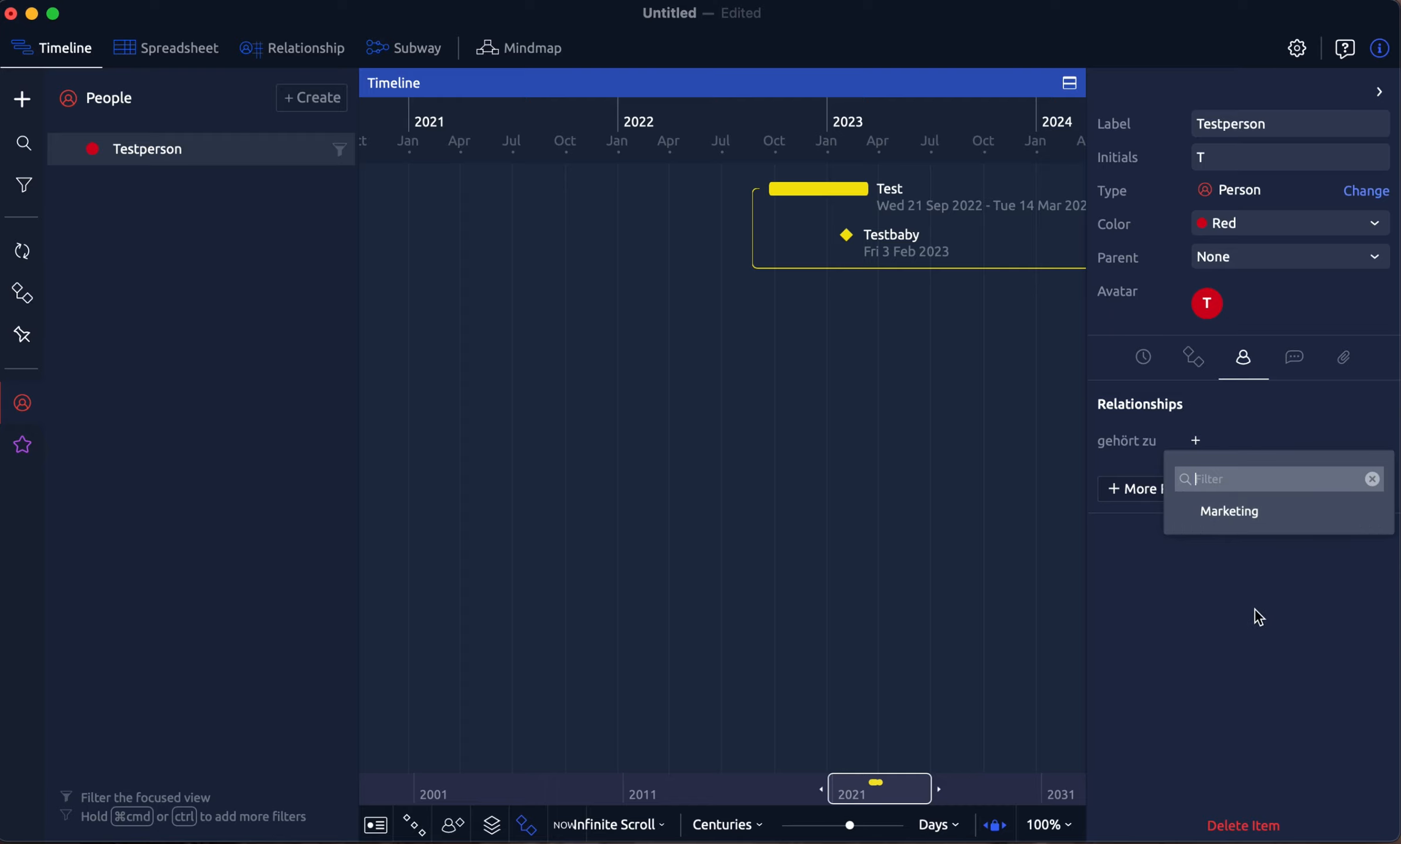
{"action": "left_click", "coordinate": [1206, 641]}
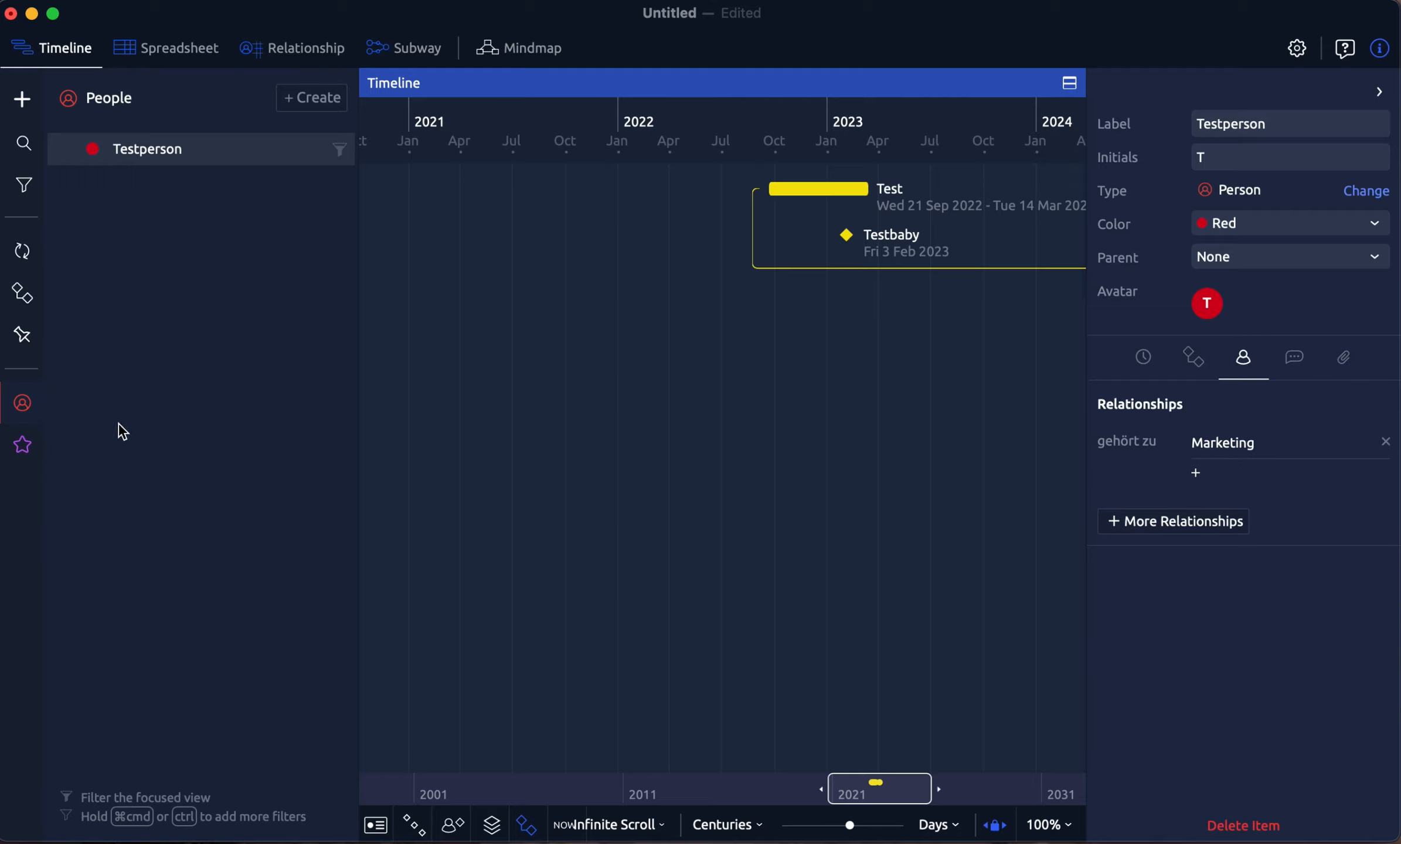
Step: Open the Marketing item from the Abteilungen list and check its relationships
{"action": "left_click", "coordinate": [24, 448]}
{"action": "left_click", "coordinate": [25, 449]}
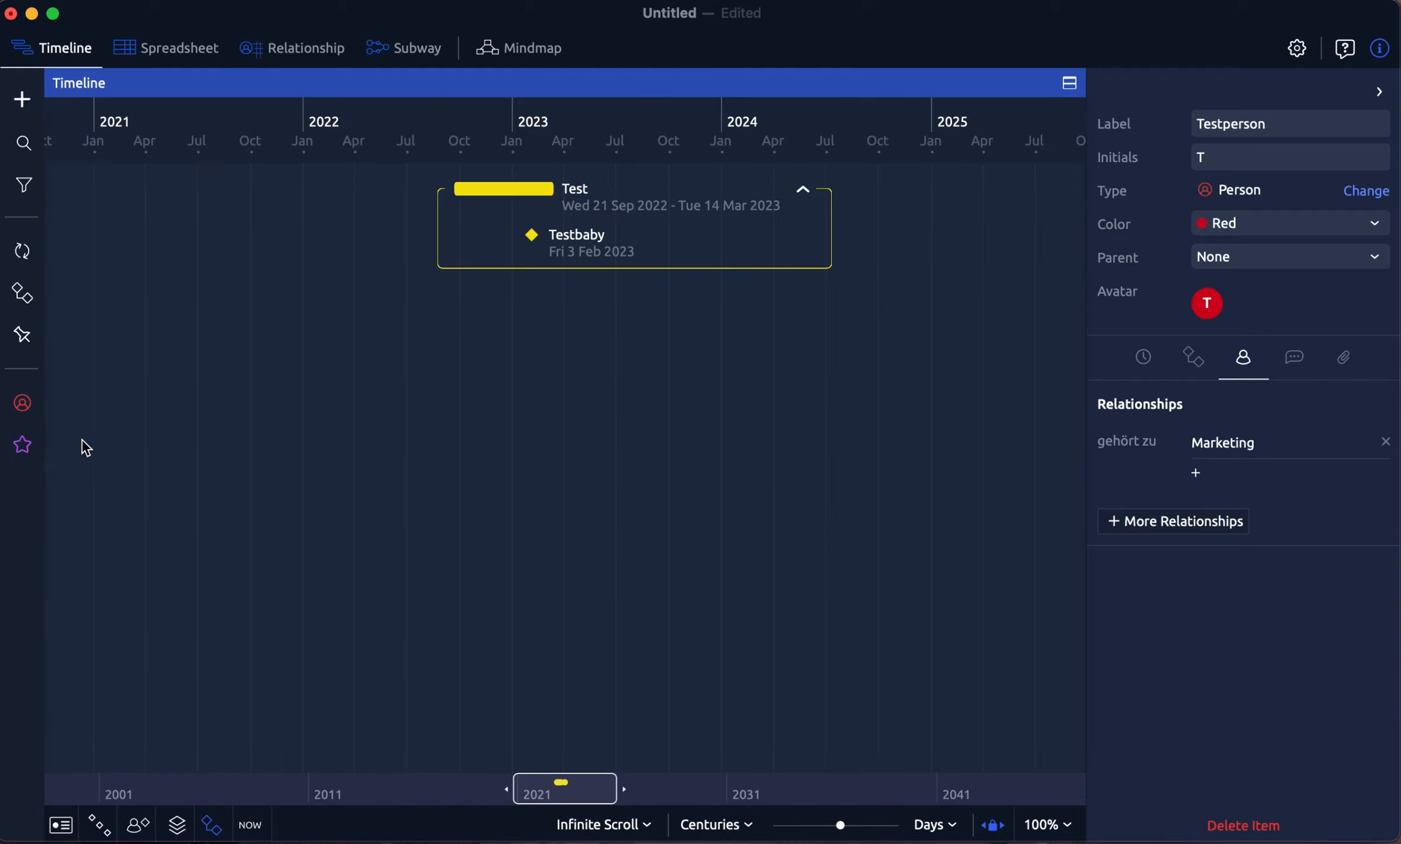
{"action": "left_click", "coordinate": [22, 445]}
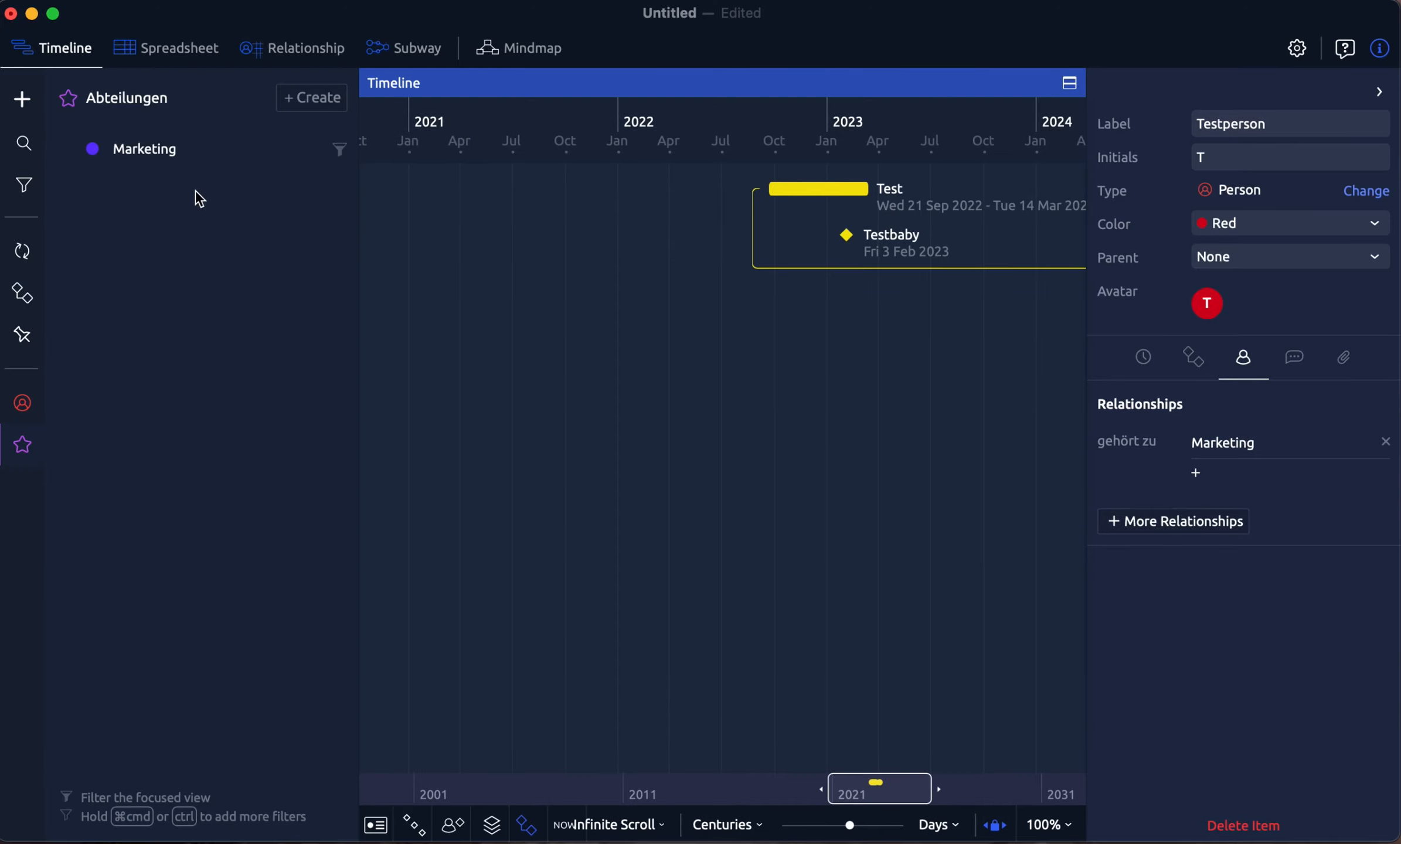
{"action": "left_click", "coordinate": [163, 165]}
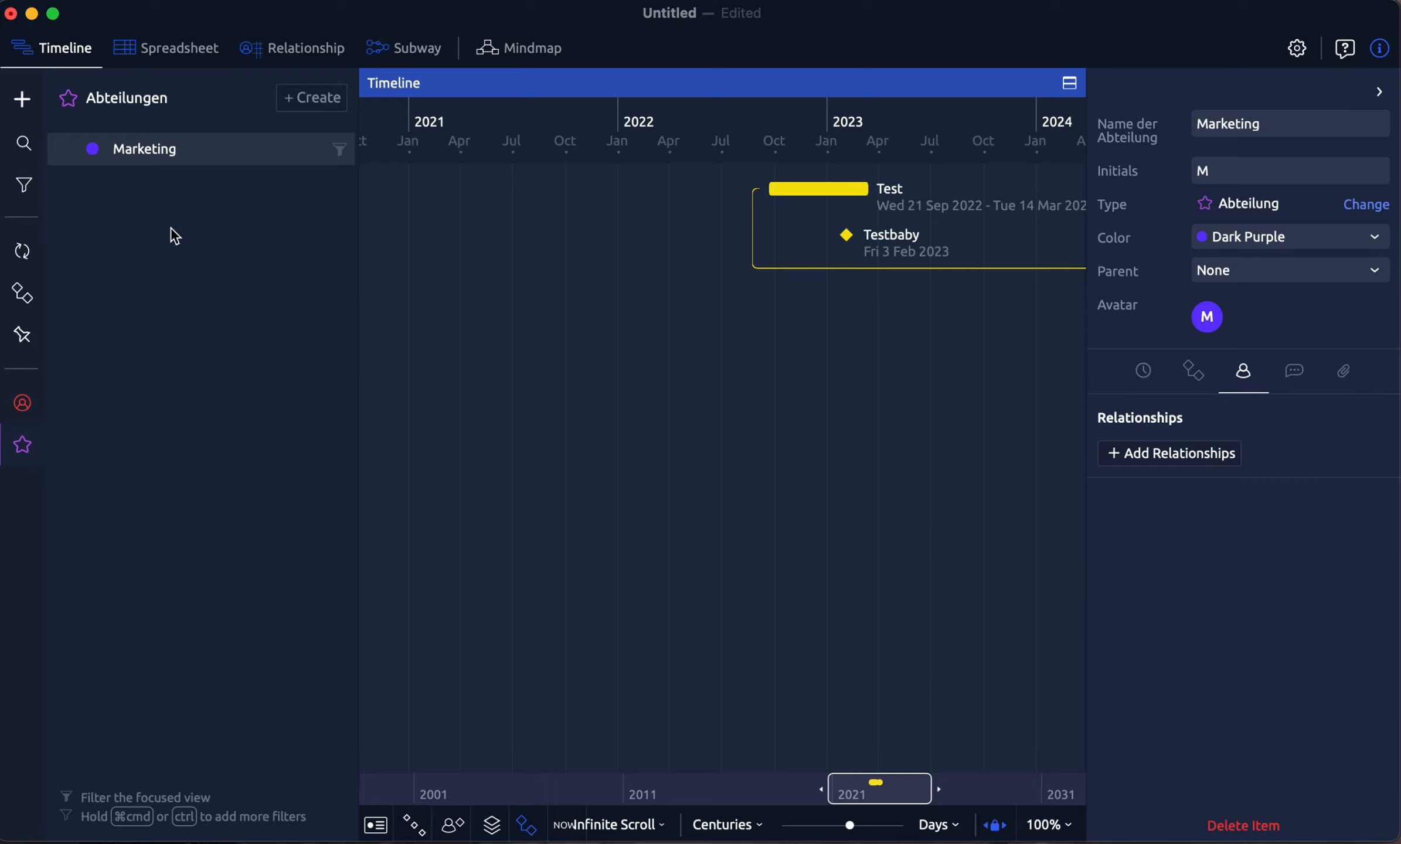
Step: Switch to the Relationship view and add Abteilung as a column type alongside Person
{"action": "left_click", "coordinate": [275, 51]}
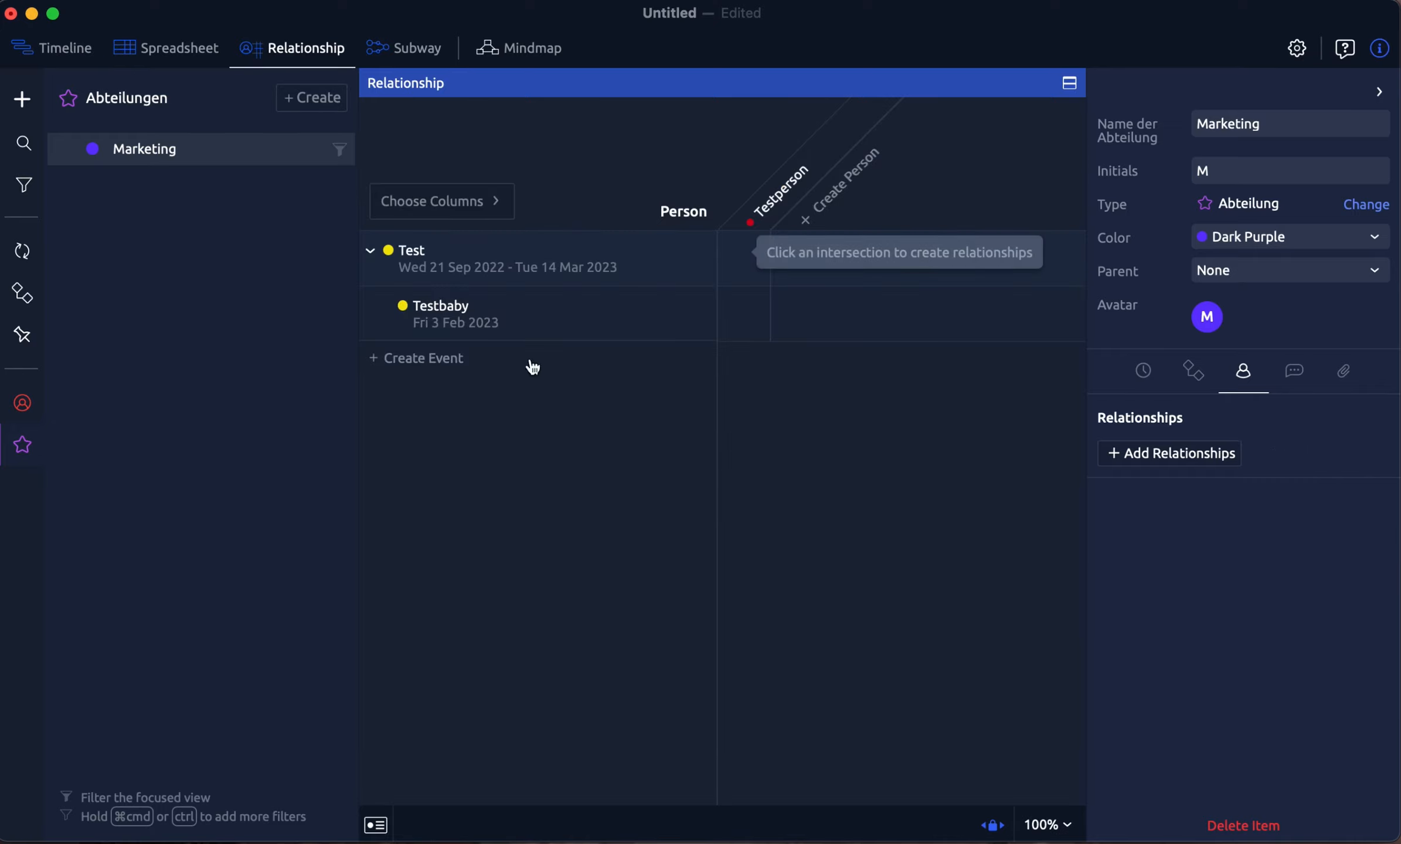
{"action": "left_click", "coordinate": [485, 201]}
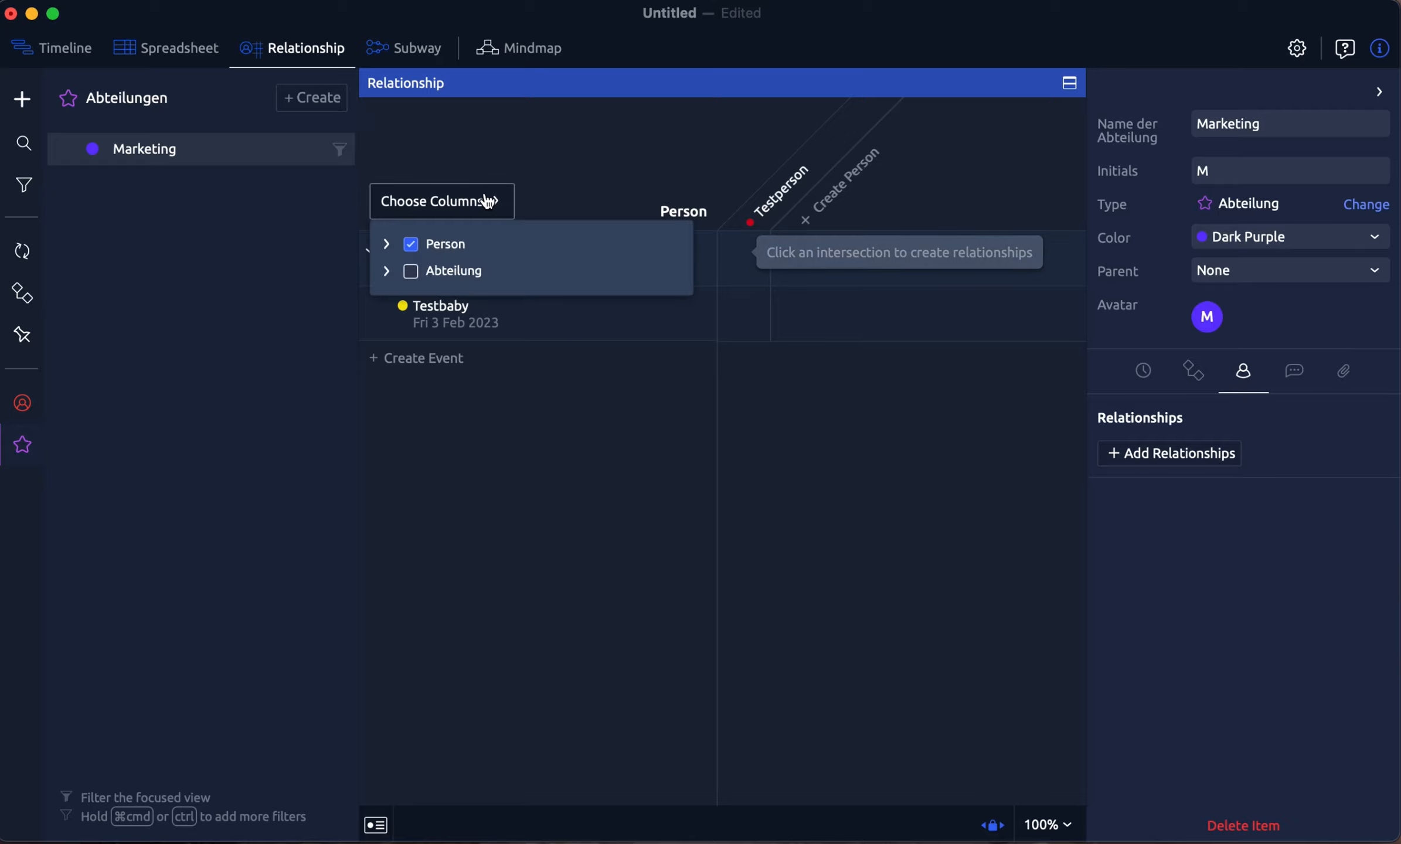
{"action": "left_click", "coordinate": [411, 277]}
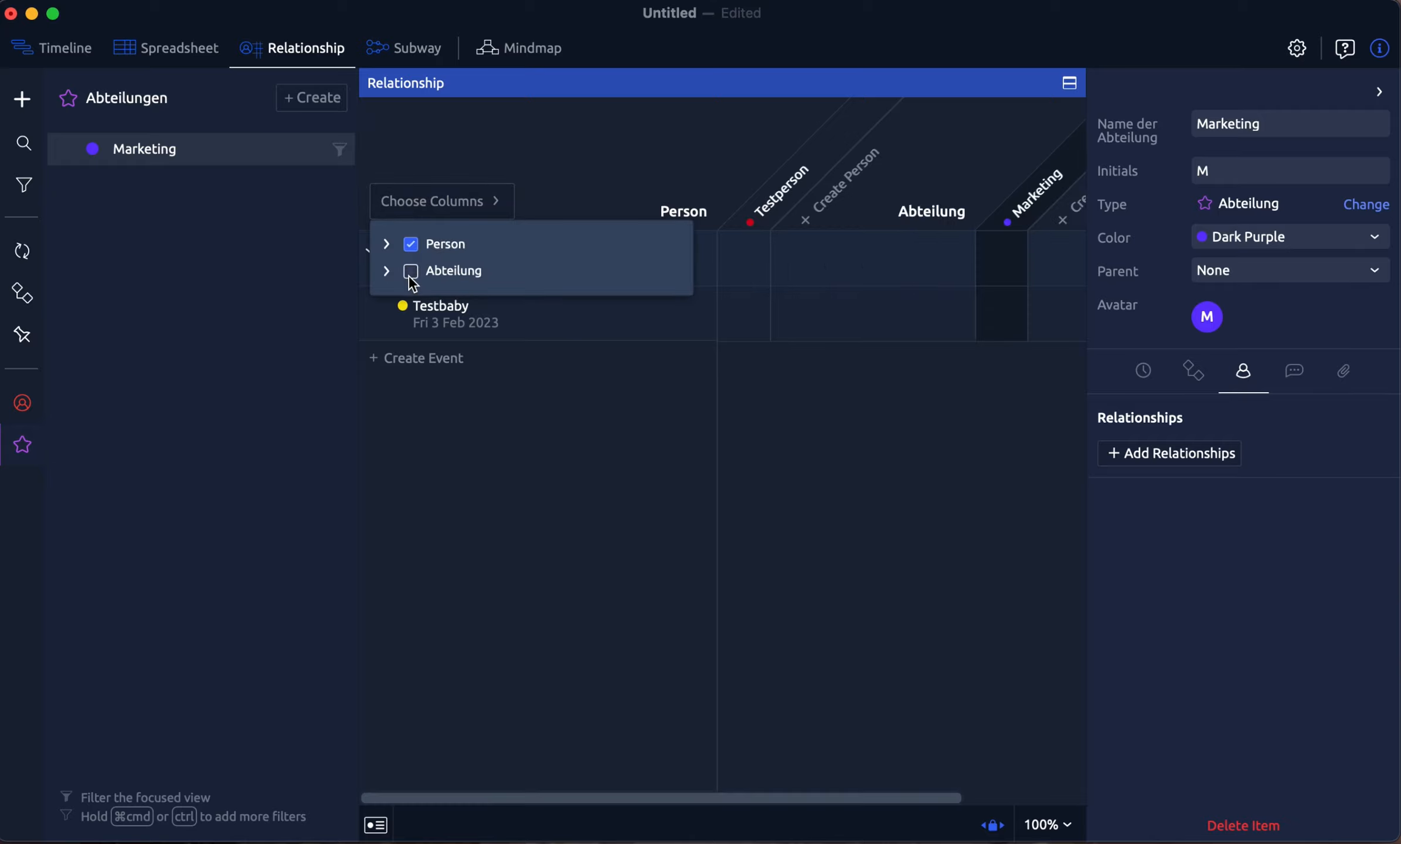
{"action": "left_click", "coordinate": [722, 422]}
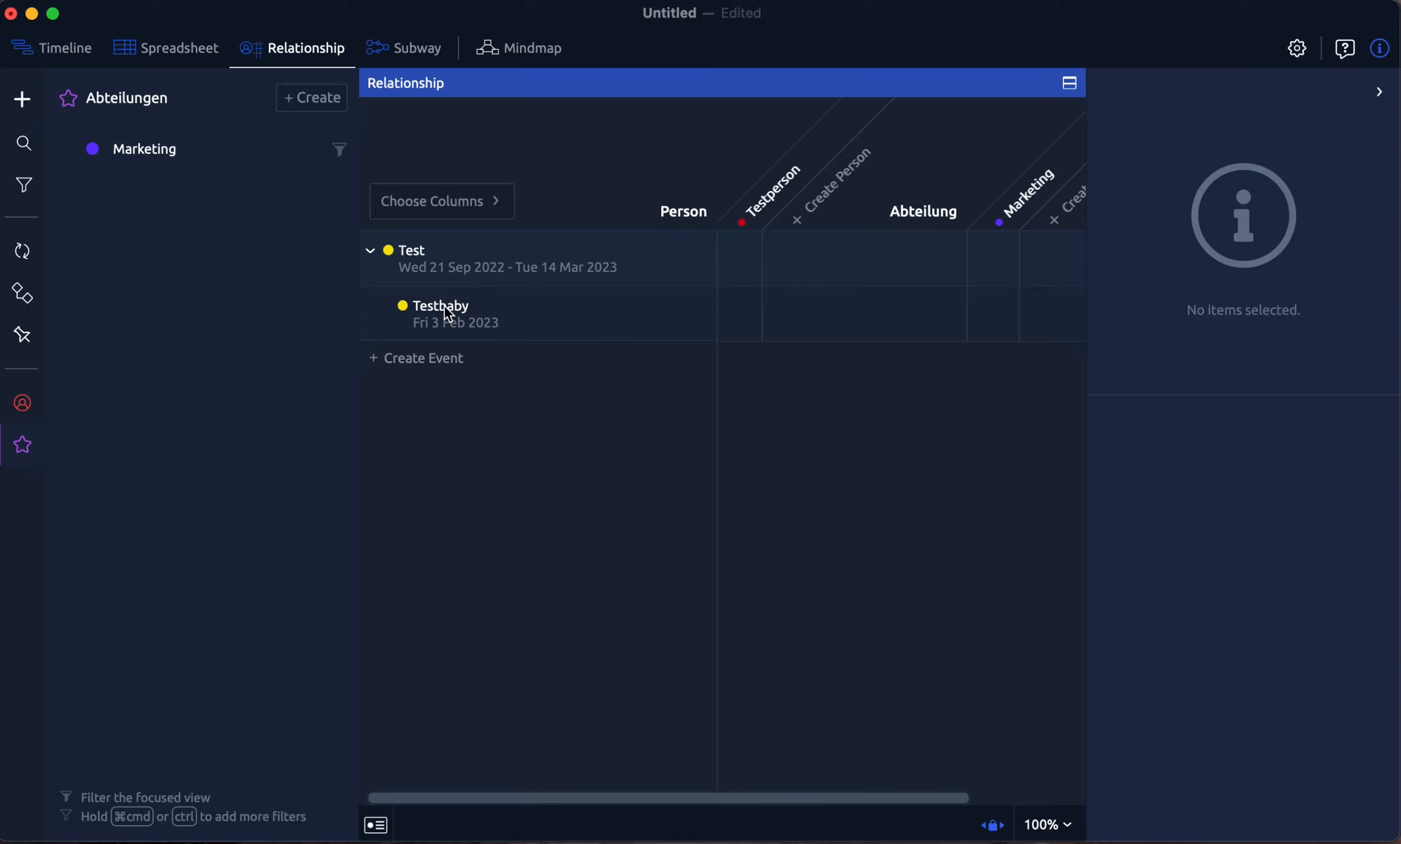
Step: Link the Test event to the Marketing department through the gehört zu relationship
{"action": "left_click", "coordinate": [420, 262]}
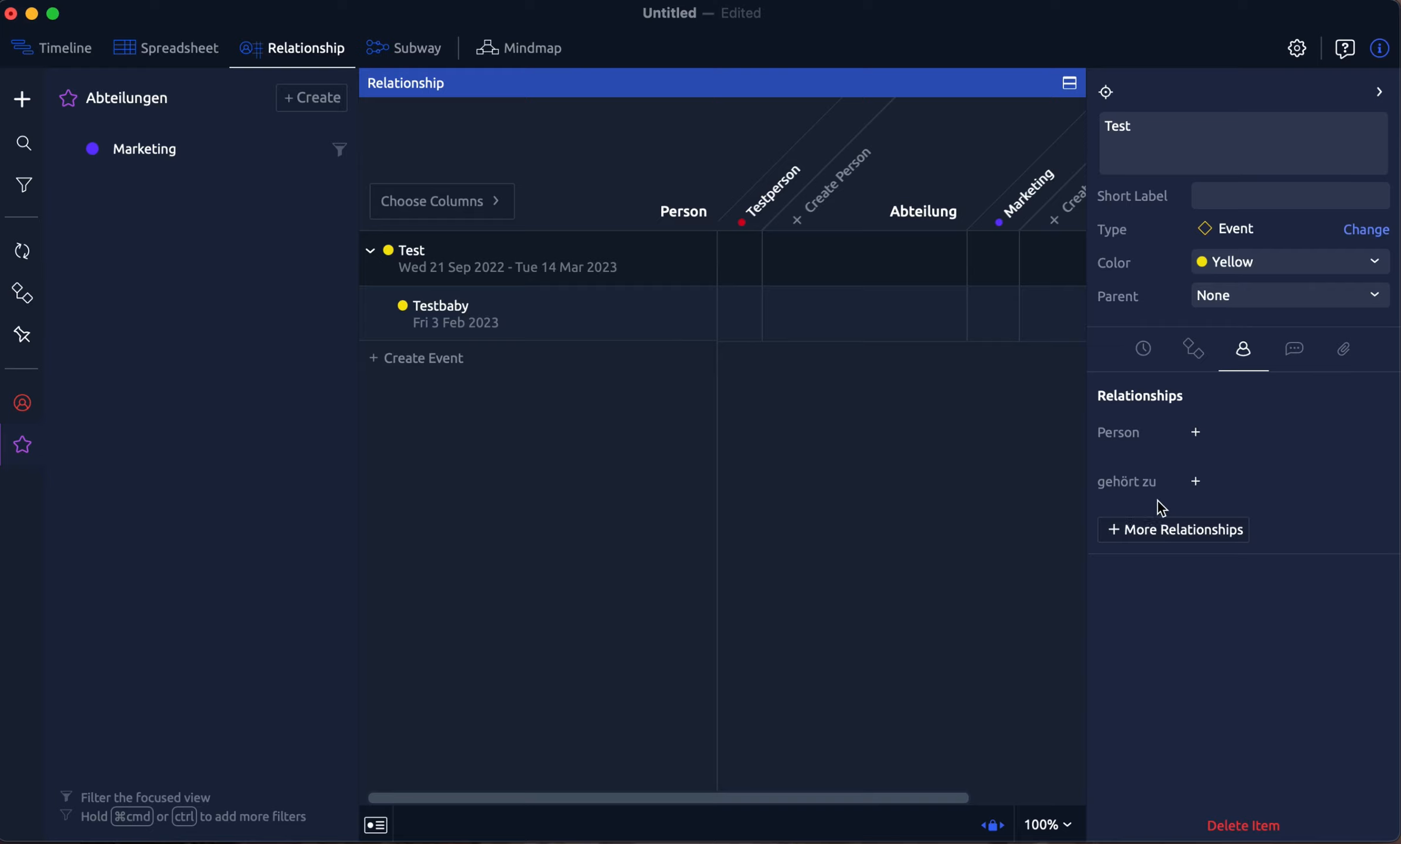
{"action": "left_click", "coordinate": [1199, 481]}
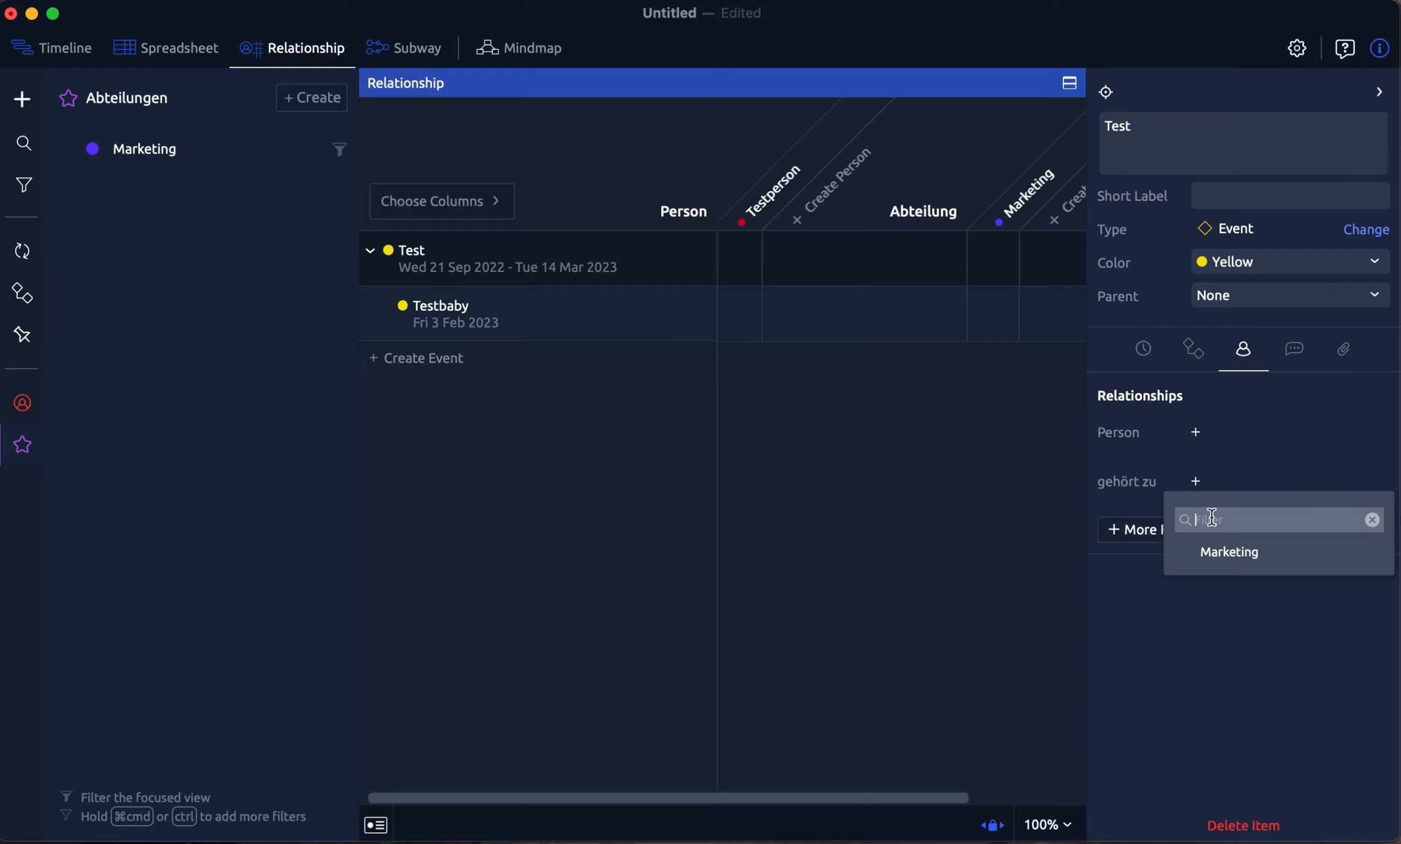
{"action": "left_click", "coordinate": [1231, 553]}
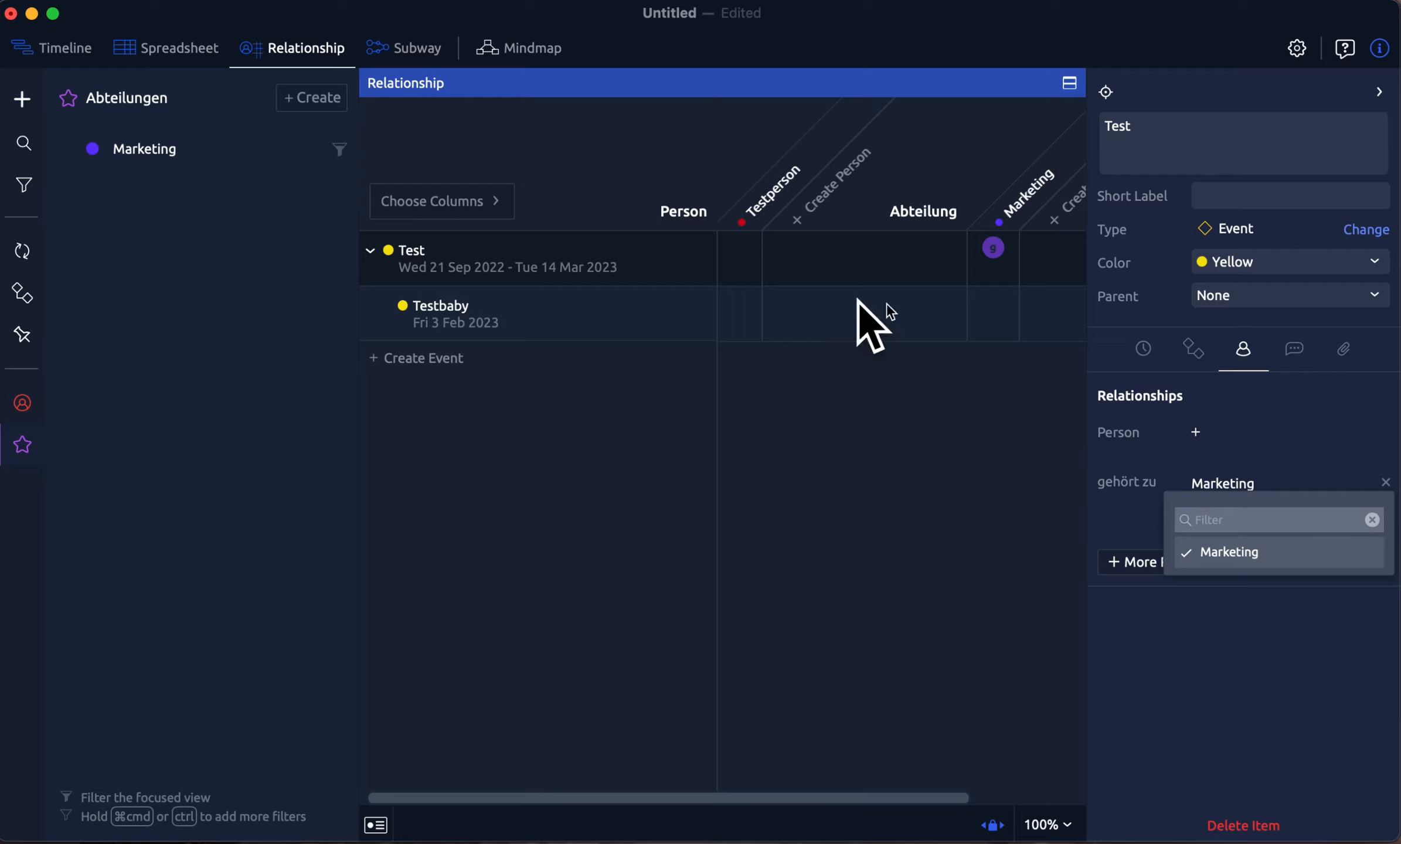
{"action": "left_click", "coordinate": [922, 450]}
{"action": "scroll", "coordinate": [938, 430], "scroll_direction": "right", "scroll_amount": 1}
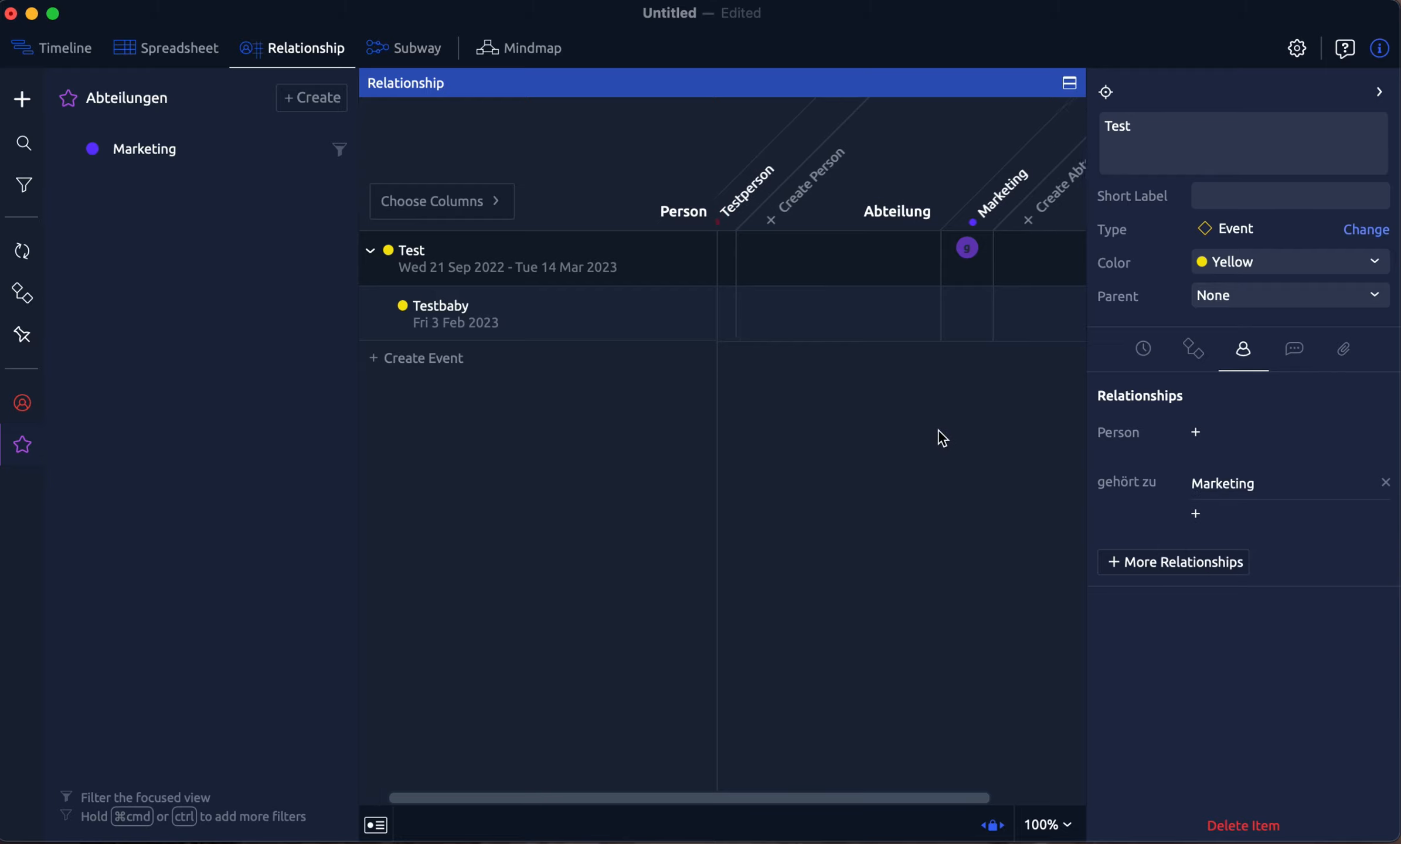
{"action": "scroll", "coordinate": [938, 429], "scroll_direction": "right", "scroll_amount": 3}
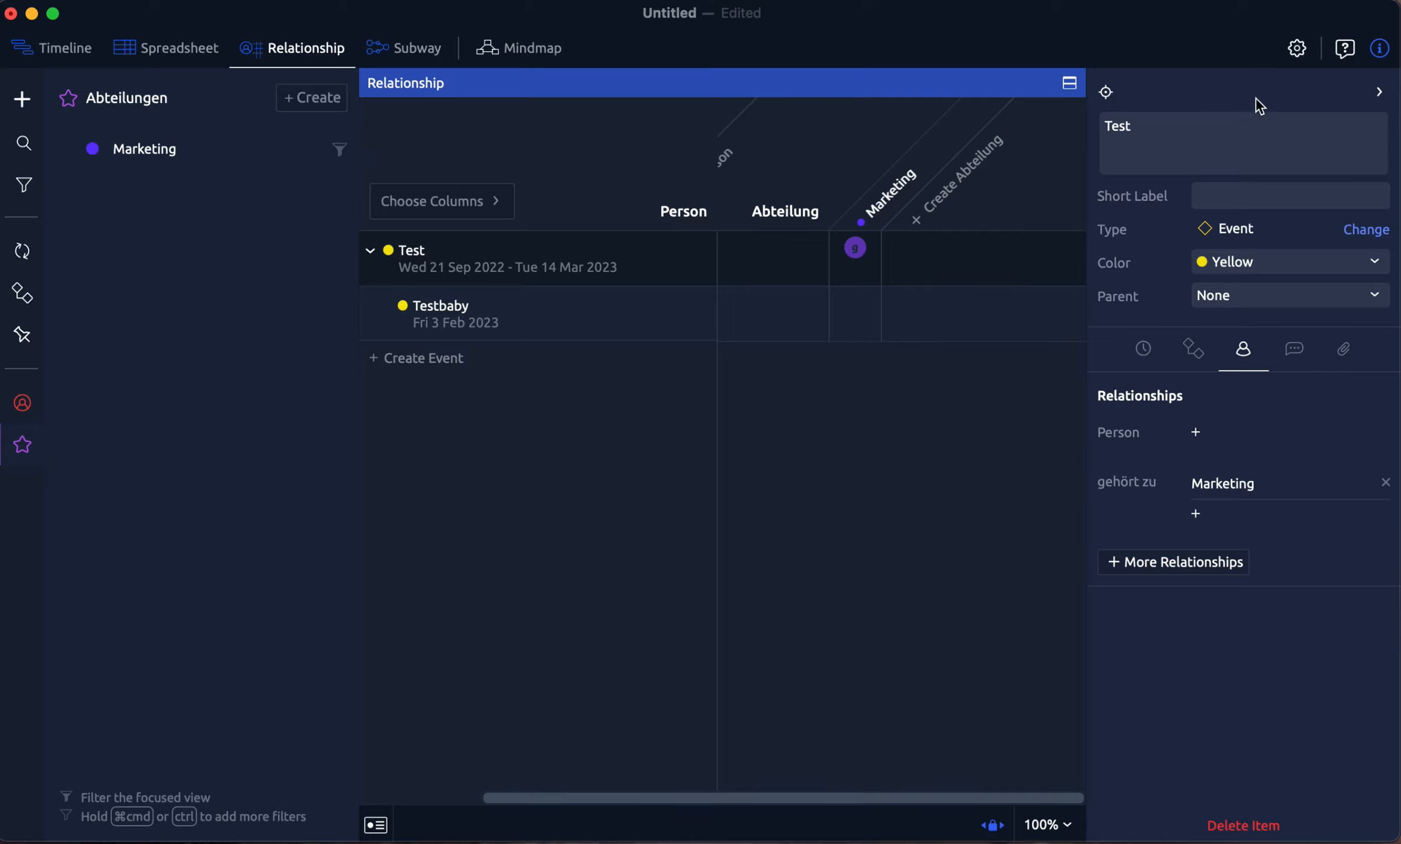
Step: In the timeline's advanced relationship settings, make the inverse of gehört zu show in the inspector
{"action": "left_click", "coordinate": [1296, 49]}
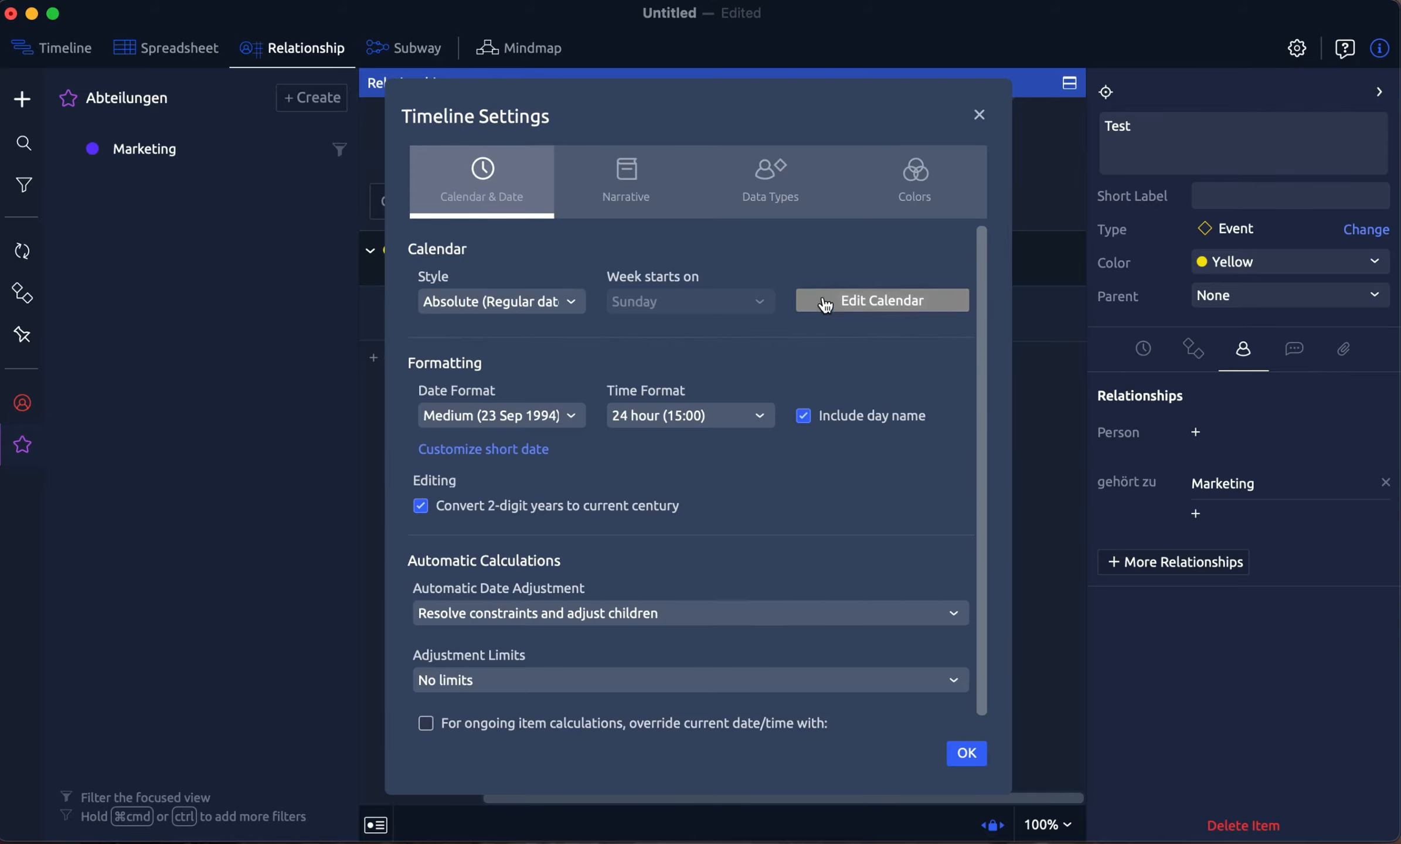
{"action": "left_click", "coordinate": [757, 188]}
{"action": "left_click", "coordinate": [950, 261]}
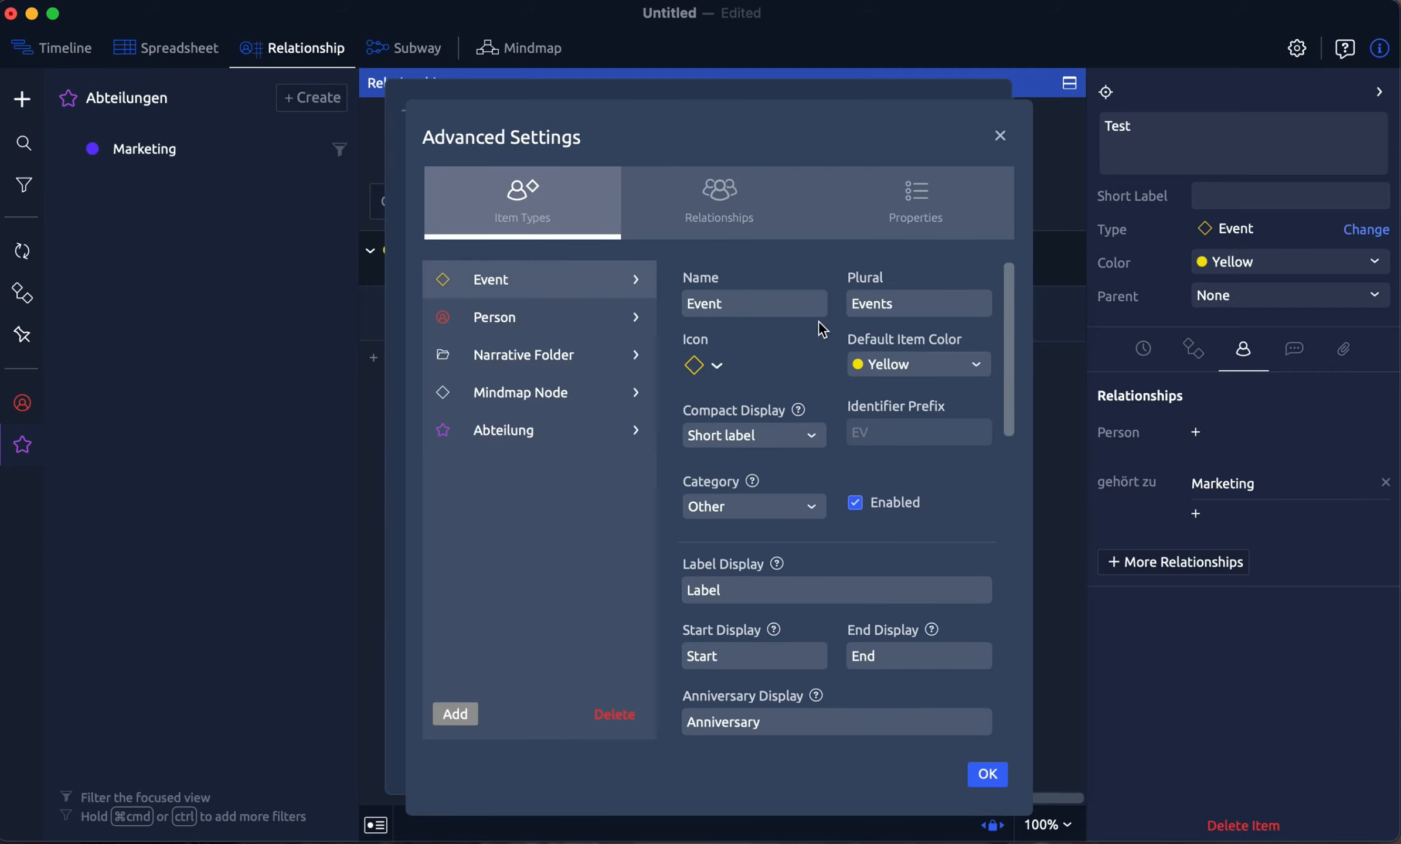
{"action": "left_click", "coordinate": [717, 202]}
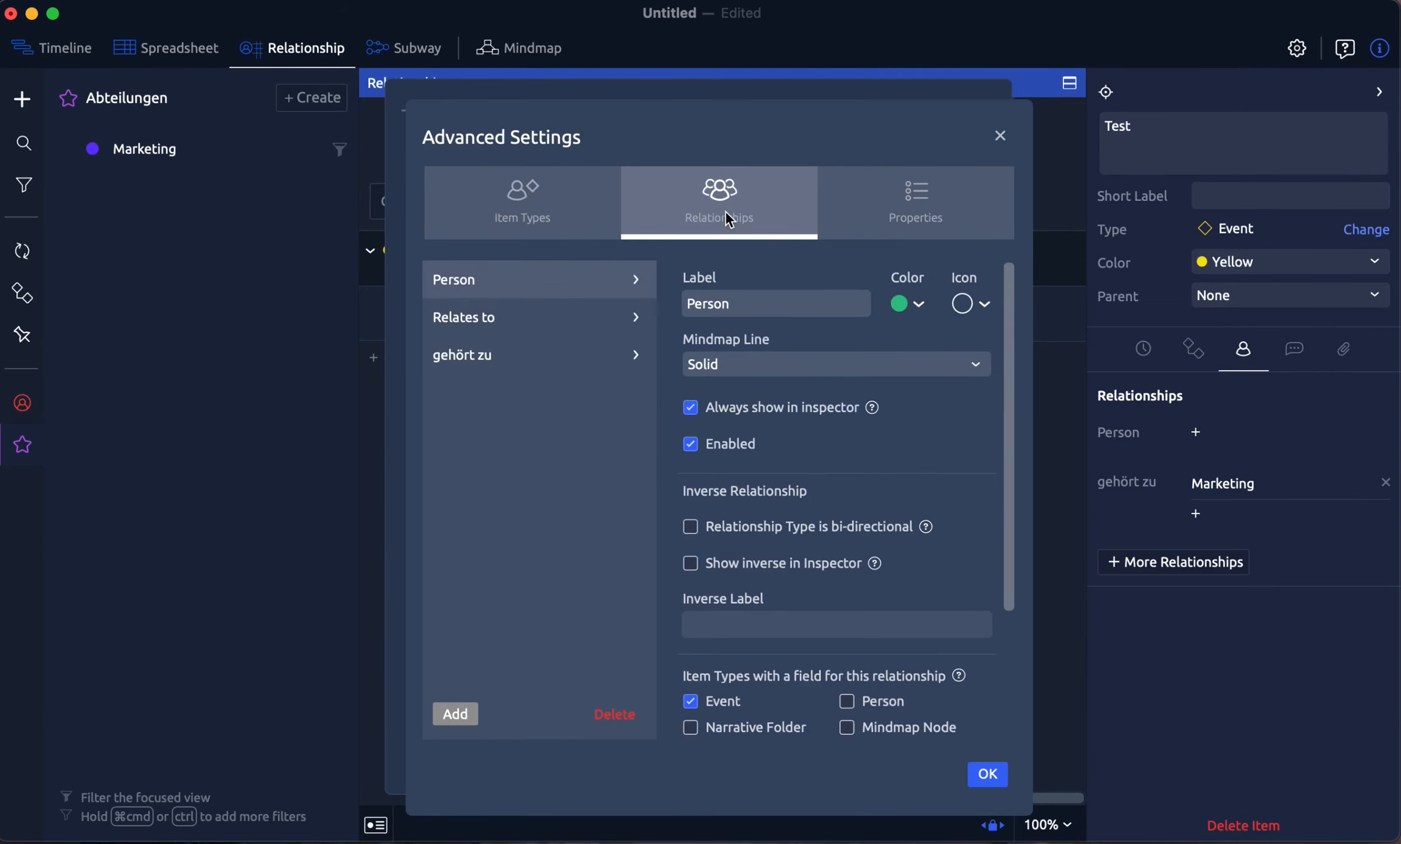
{"action": "left_click", "coordinate": [559, 356]}
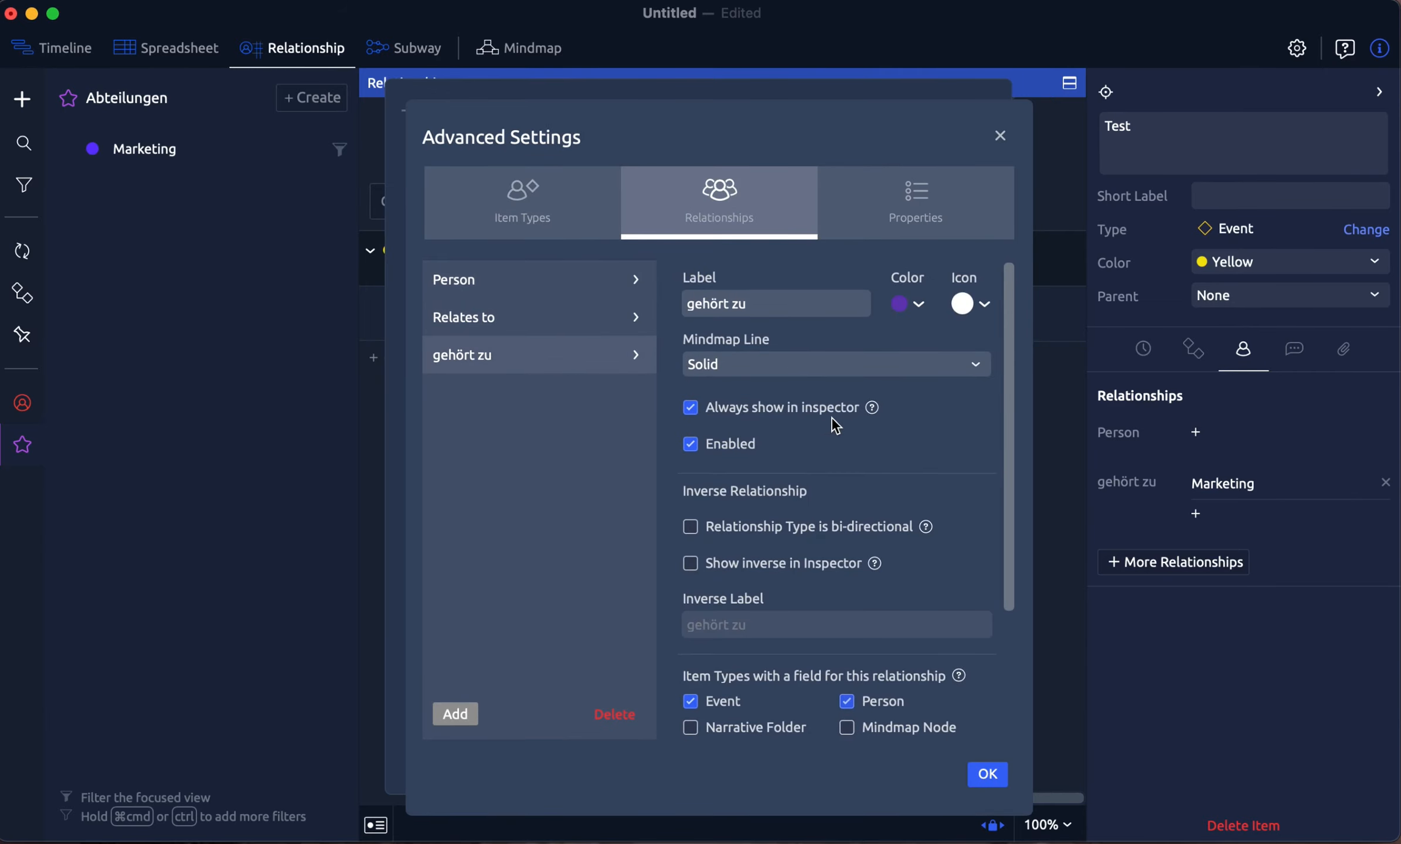
{"action": "scroll", "coordinate": [832, 419], "scroll_direction": "down", "scroll_amount": 2}
{"action": "left_click", "coordinate": [692, 502]}
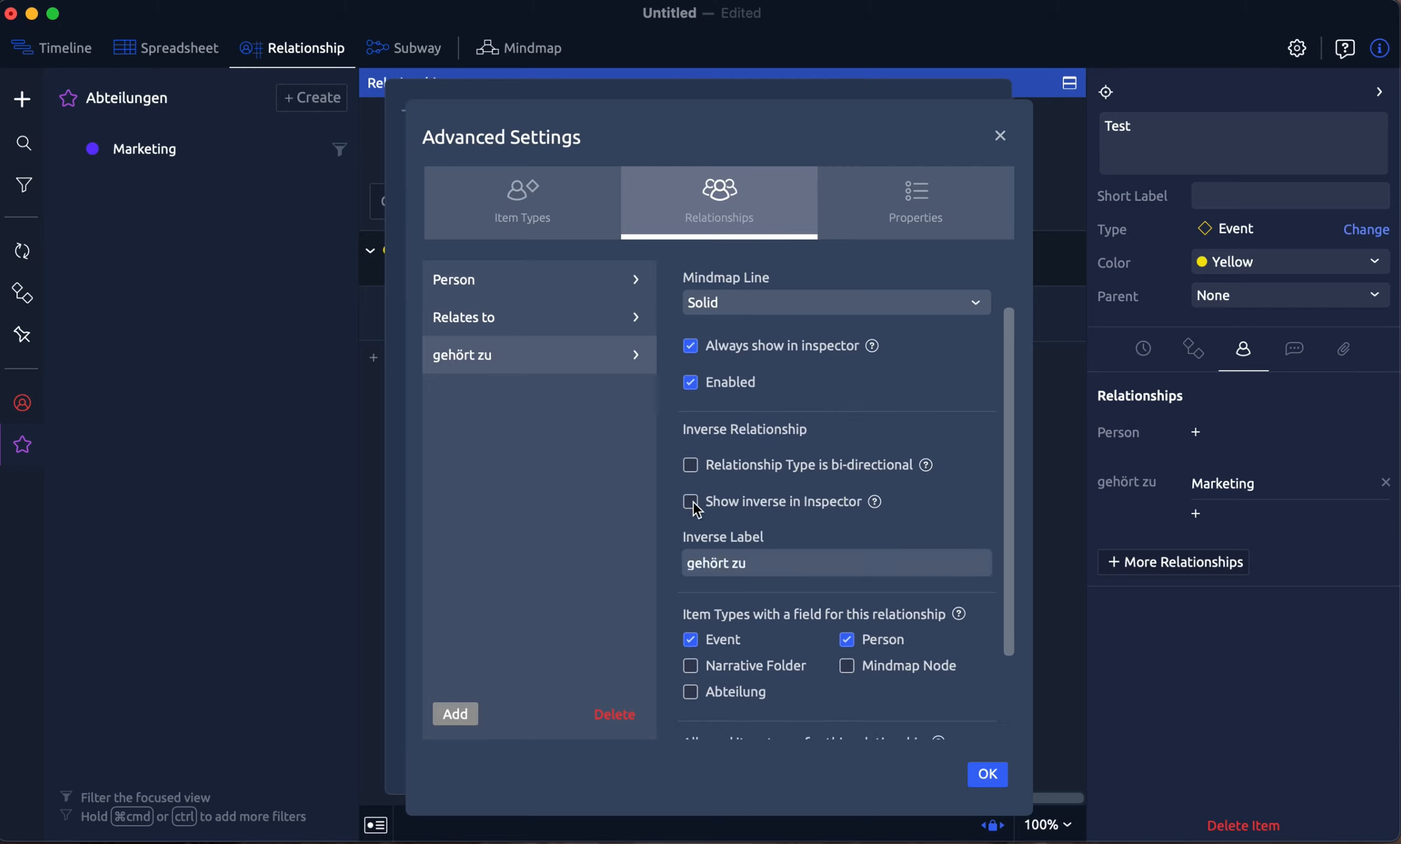
Step: Set the inverse label of gehört zu to "ist Abteilung von" and save the timeline settings
{"action": "left_click_drag", "start_coordinate": [785, 564], "coordinate": [643, 559]}
{"action": "type", "text": "i"}
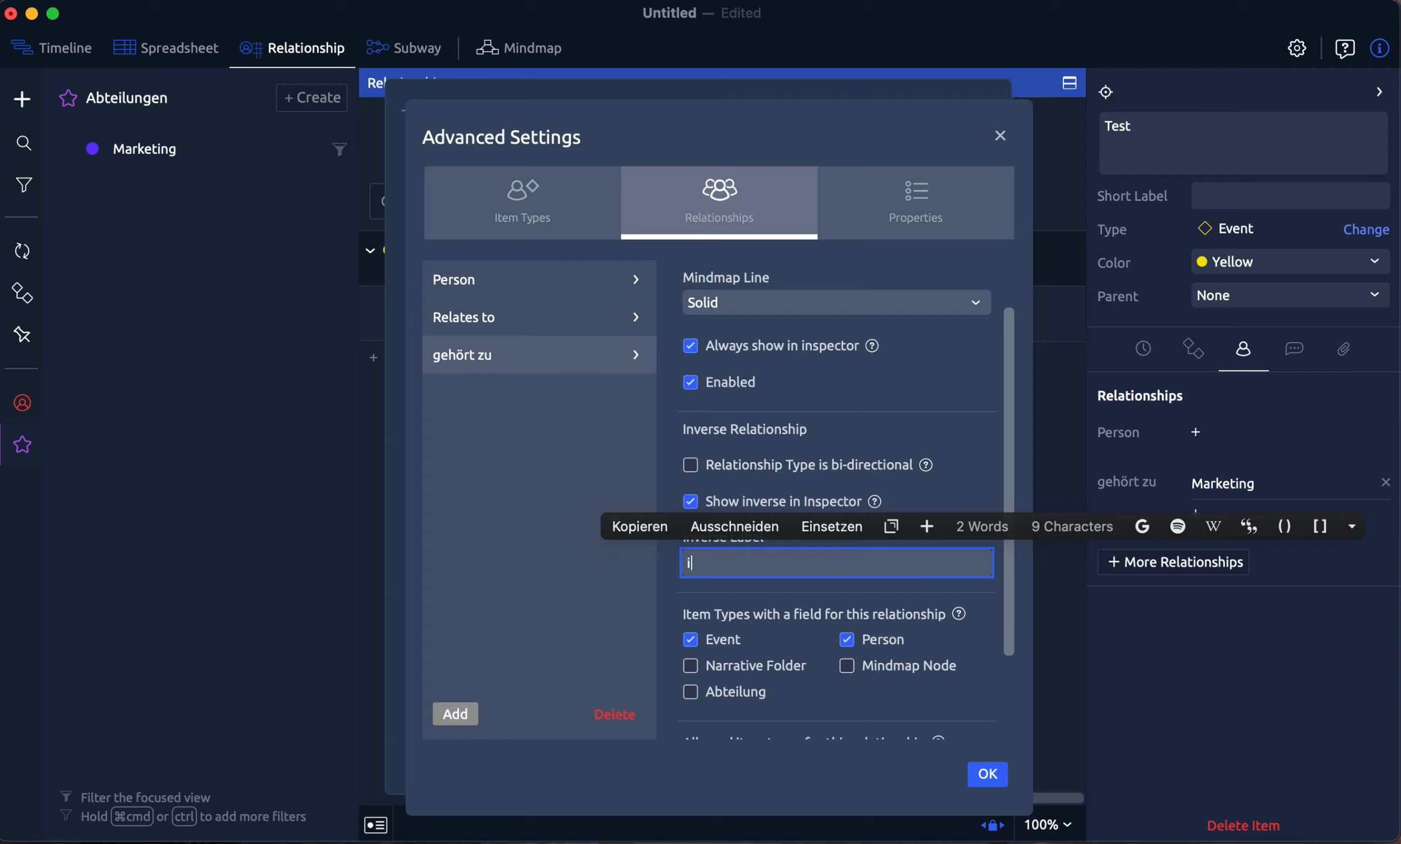
{"action": "type", "text": "st Abteilung von"}
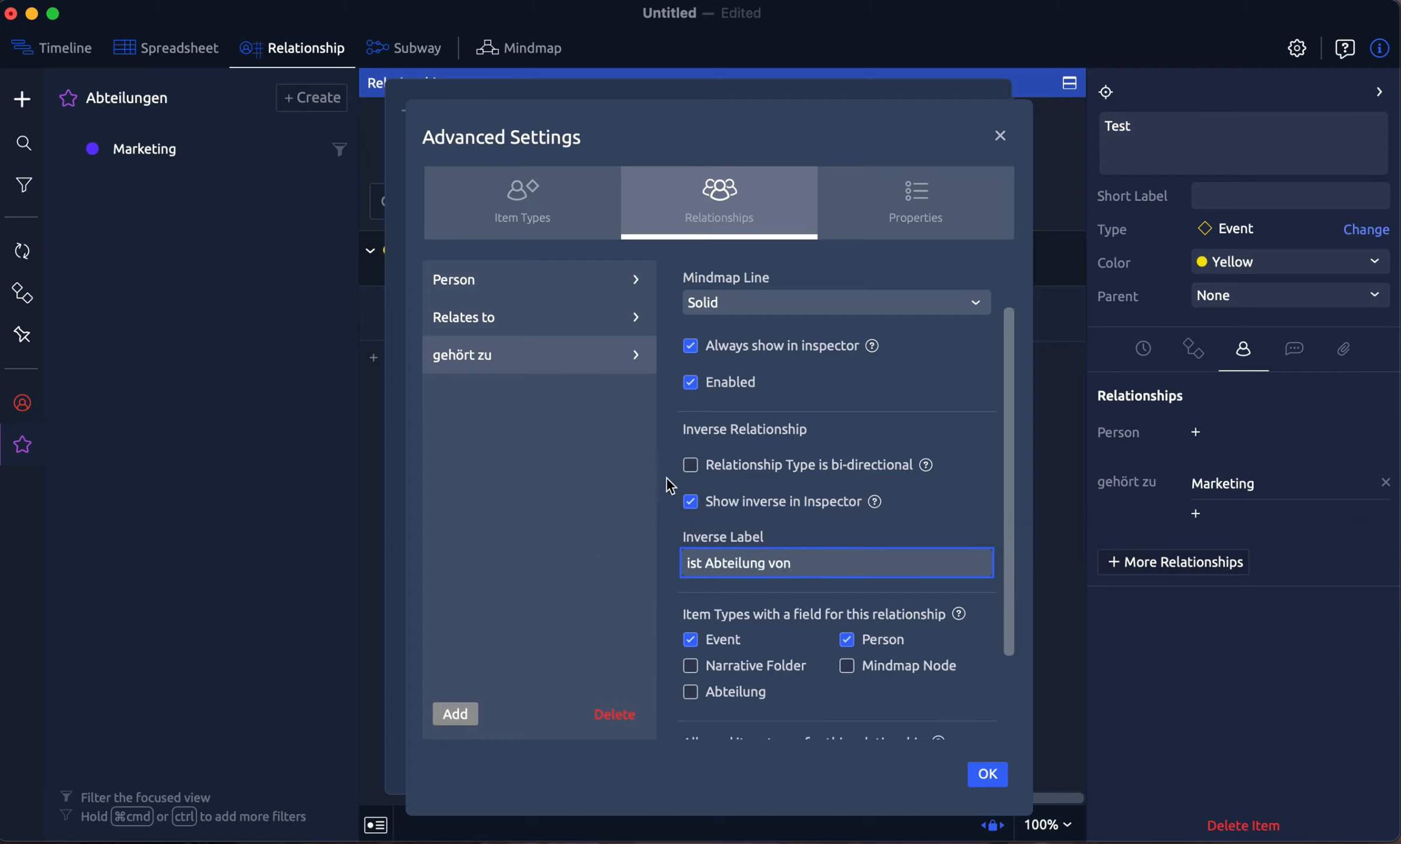
{"action": "left_click", "coordinate": [986, 774]}
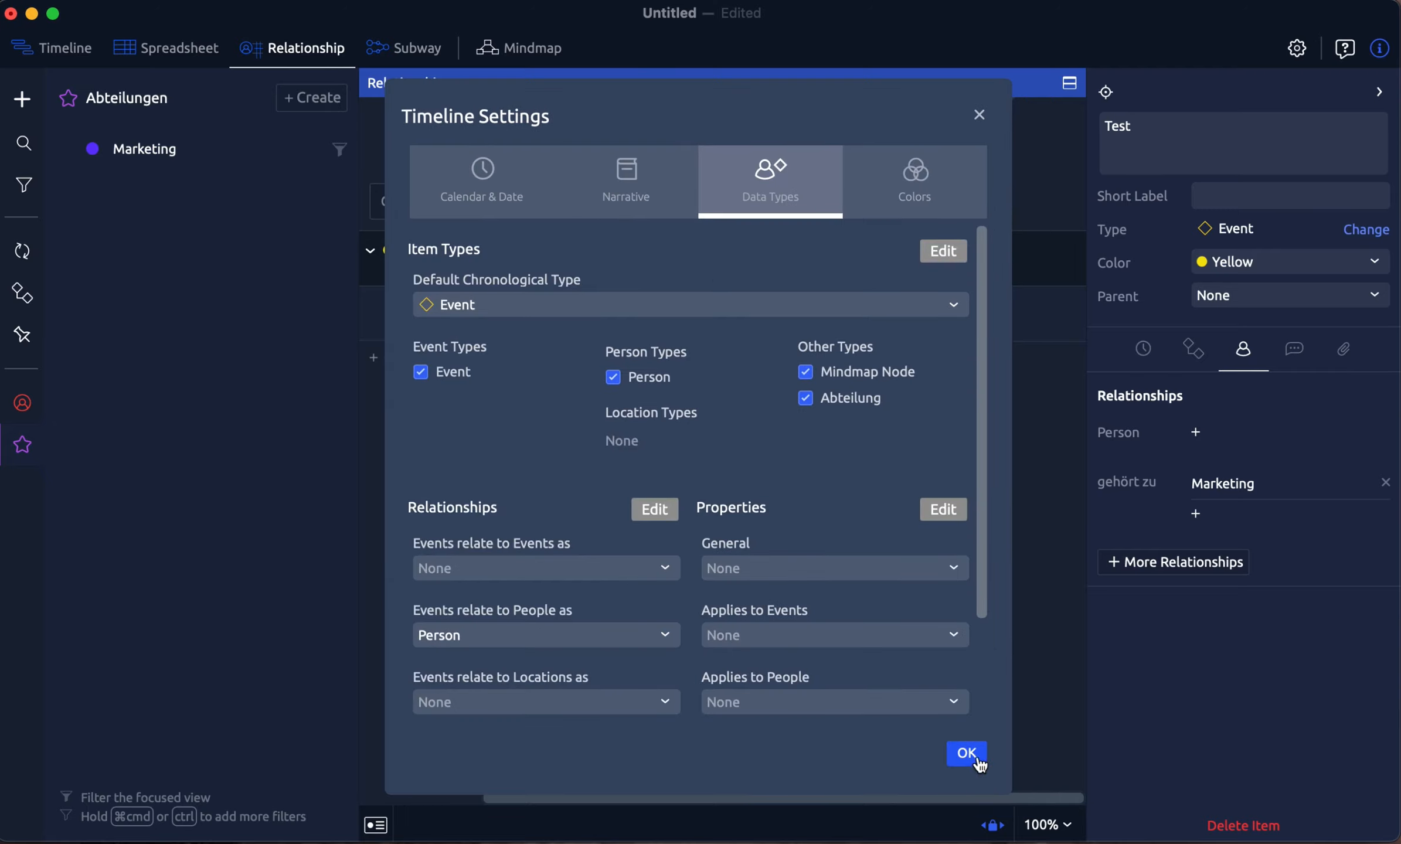
{"action": "left_click", "coordinate": [966, 753]}
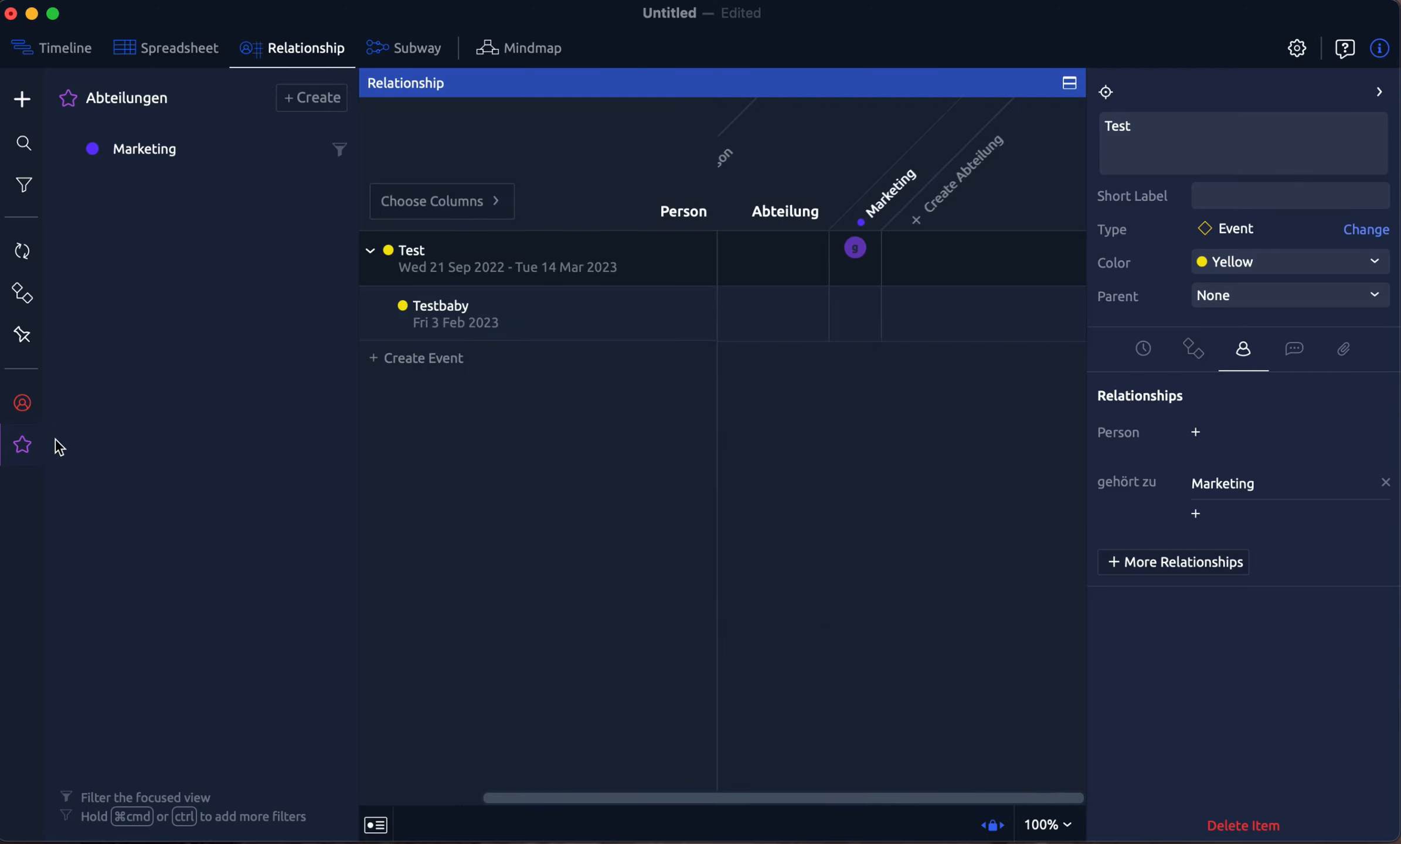
Step: Compare the relationship fields of the Marketing department and Testperson to check both directions of the link
{"action": "left_click", "coordinate": [22, 445]}
{"action": "left_click", "coordinate": [29, 444]}
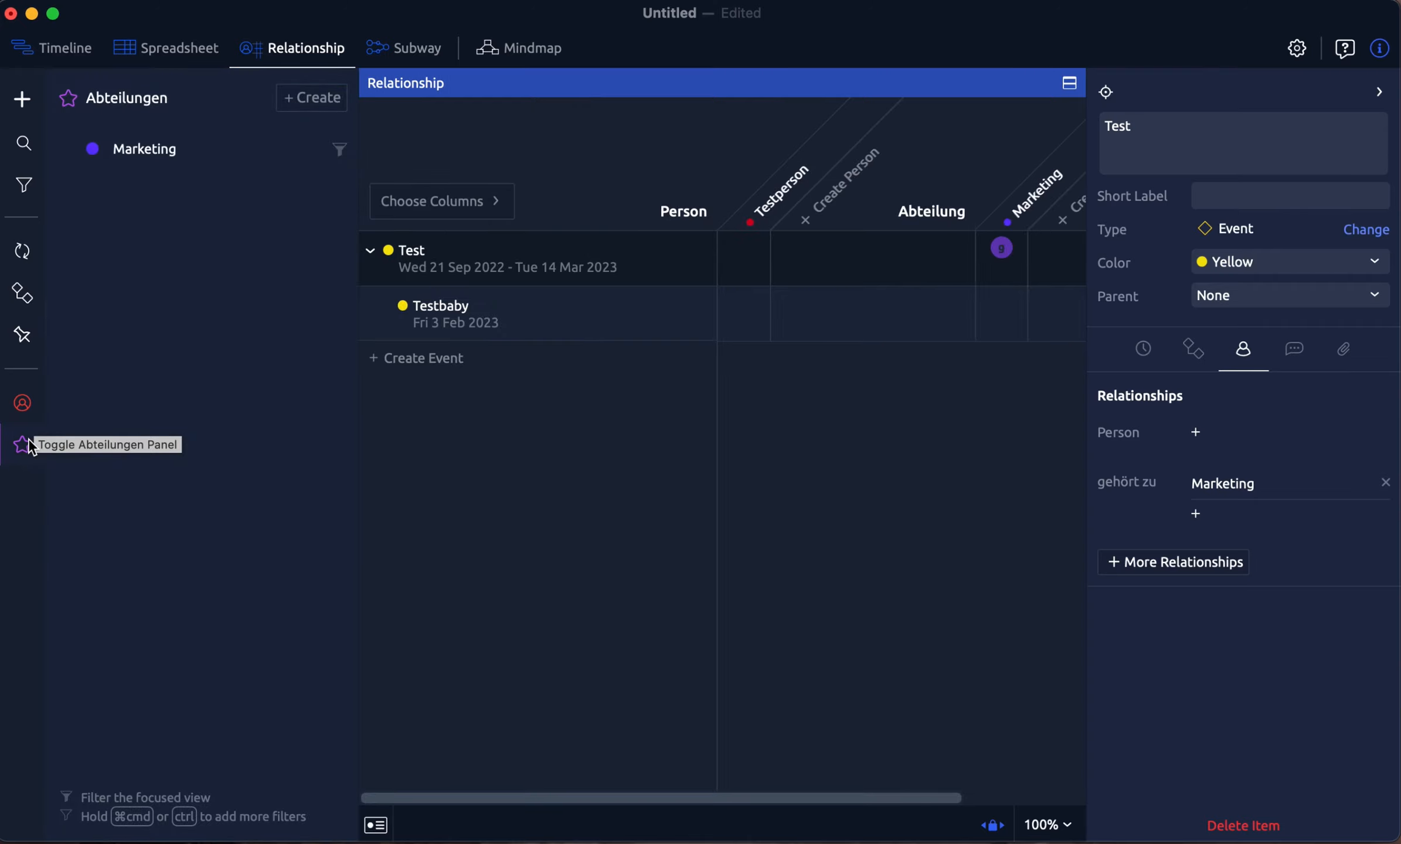
{"action": "left_click", "coordinate": [164, 151]}
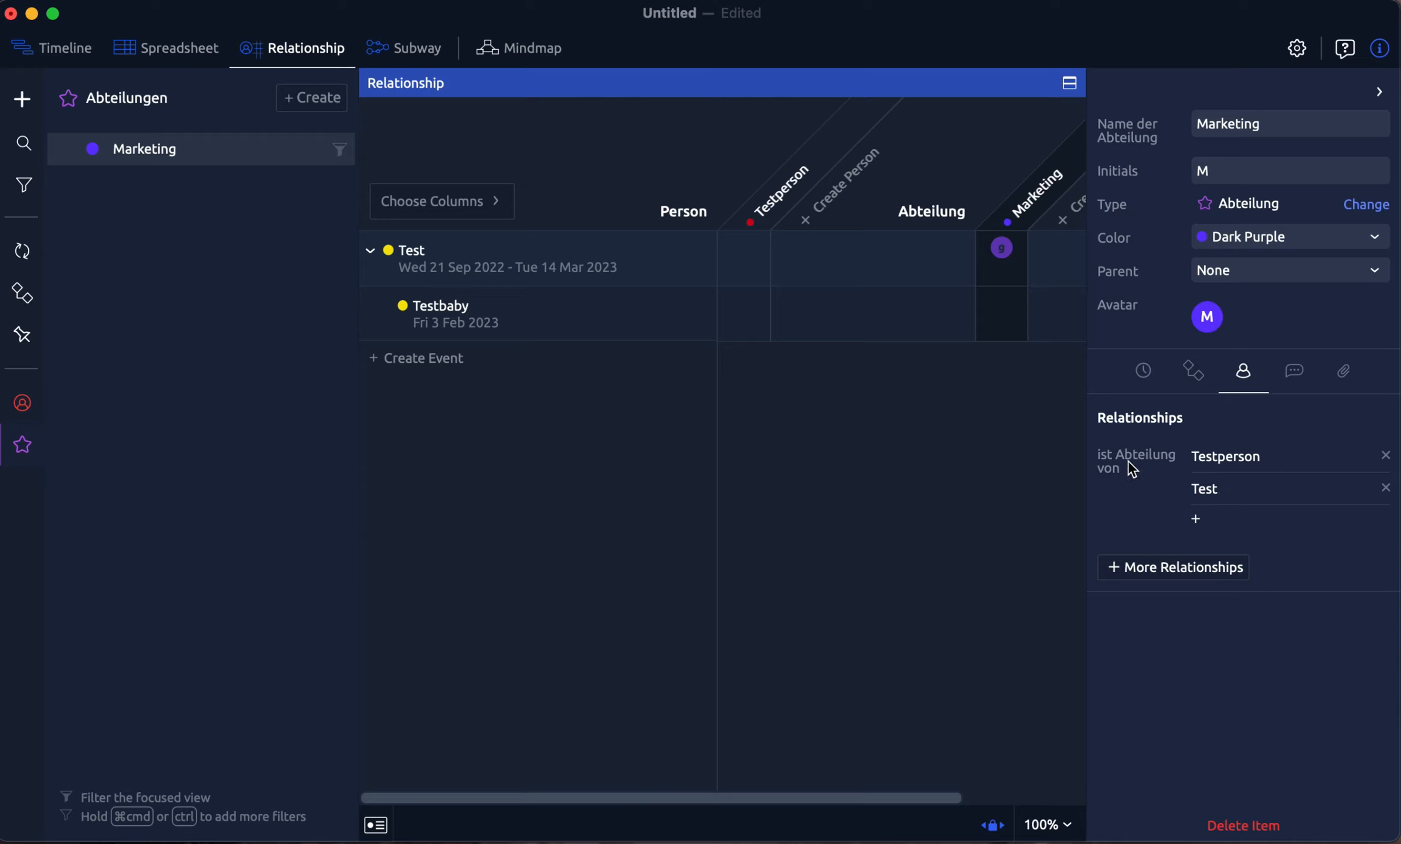
{"action": "left_click", "coordinate": [23, 403]}
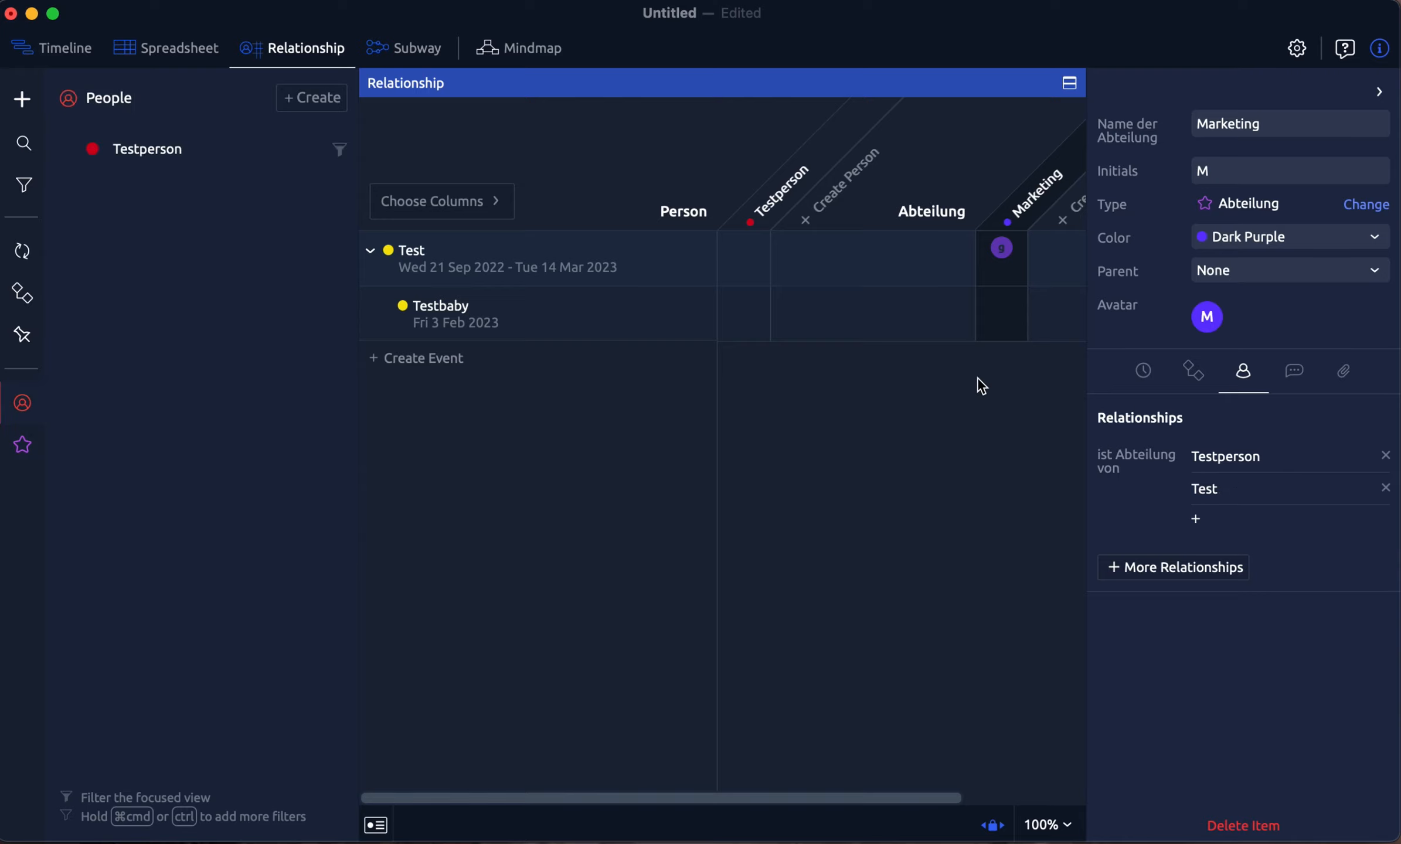
{"action": "left_click", "coordinate": [177, 151]}
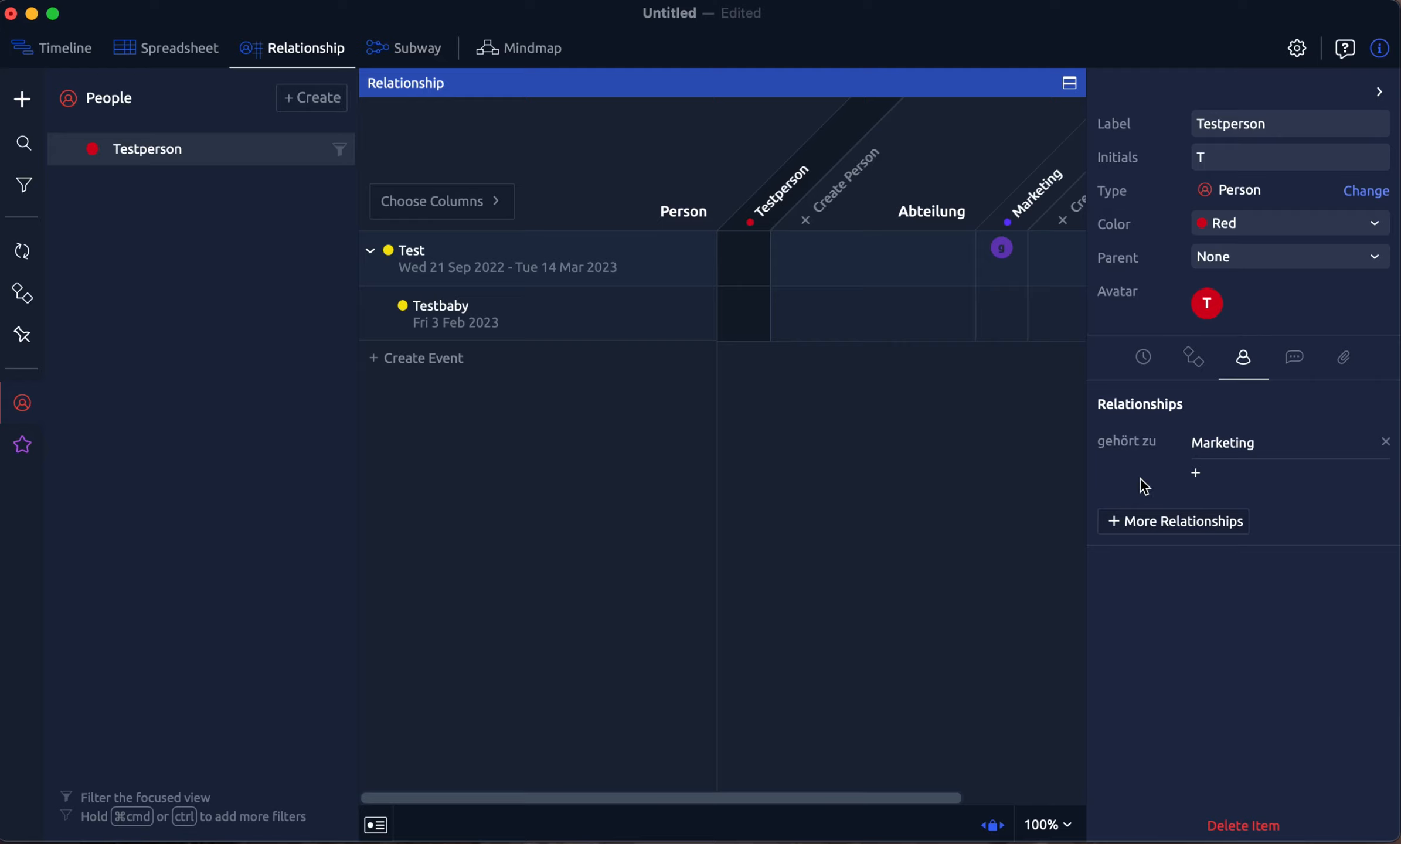
{"action": "left_click", "coordinate": [33, 444]}
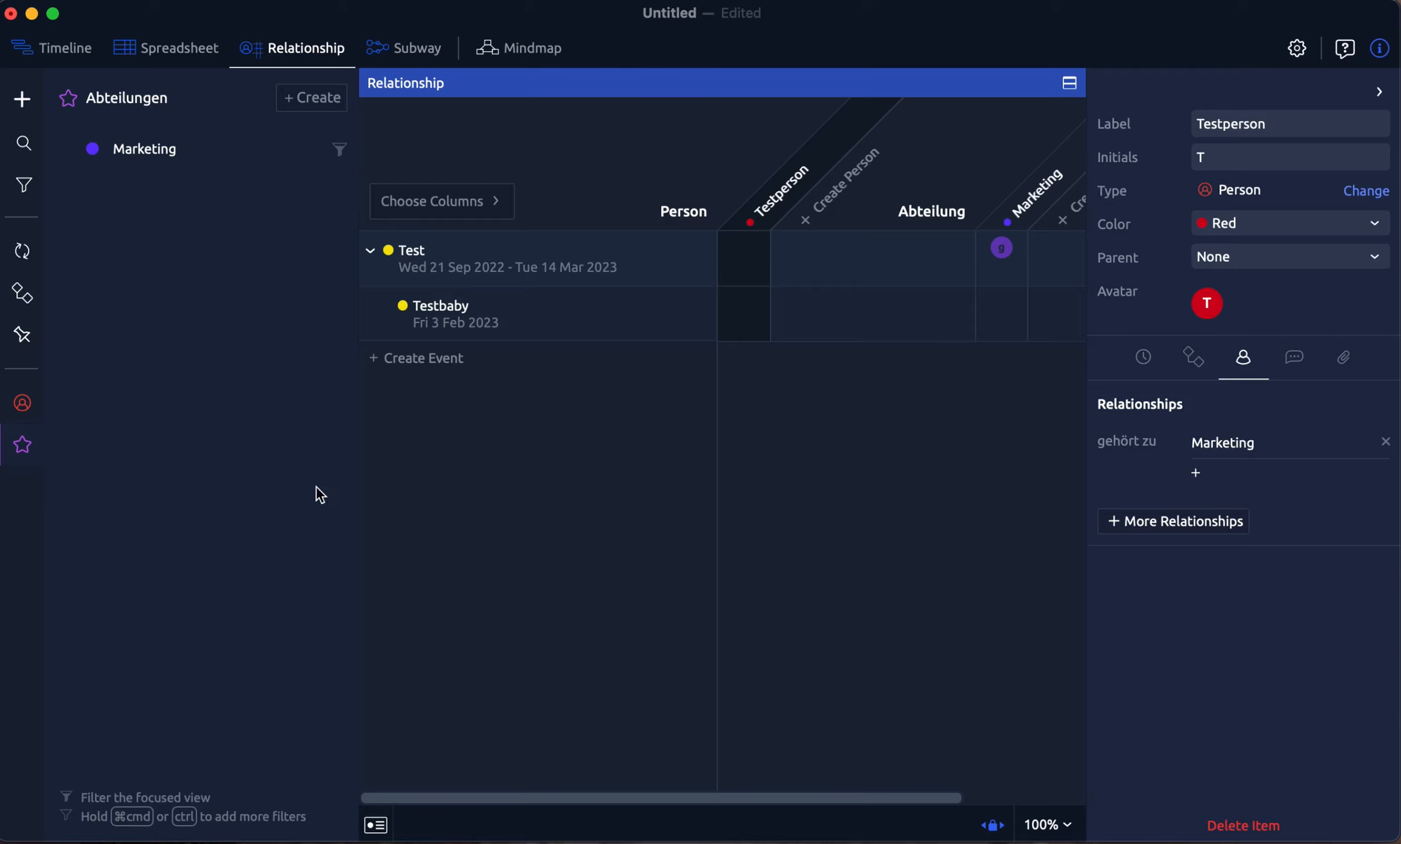
{"action": "left_click", "coordinate": [24, 448]}
{"action": "left_click", "coordinate": [39, 446]}
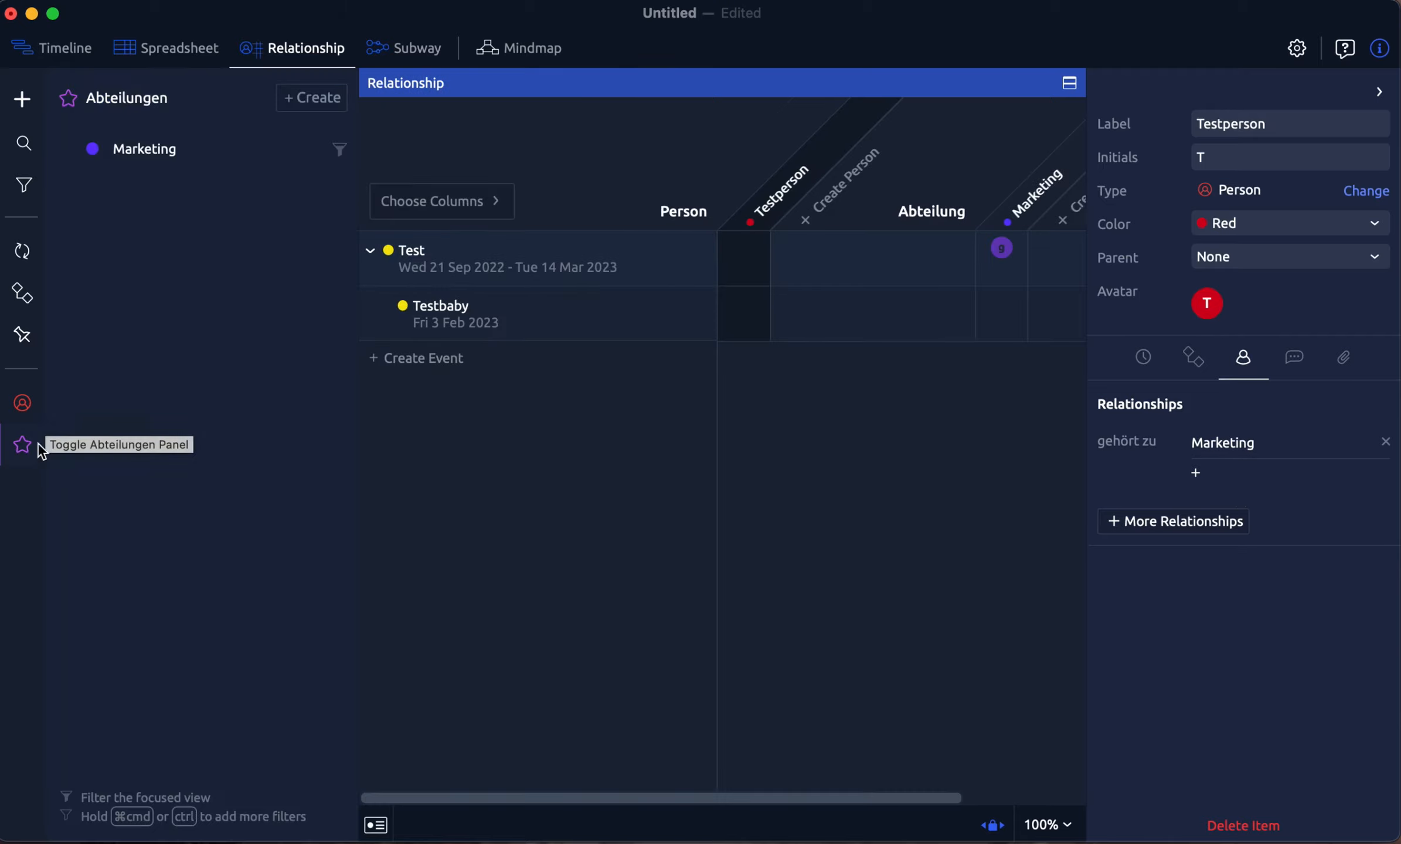
{"action": "left_click", "coordinate": [126, 154]}
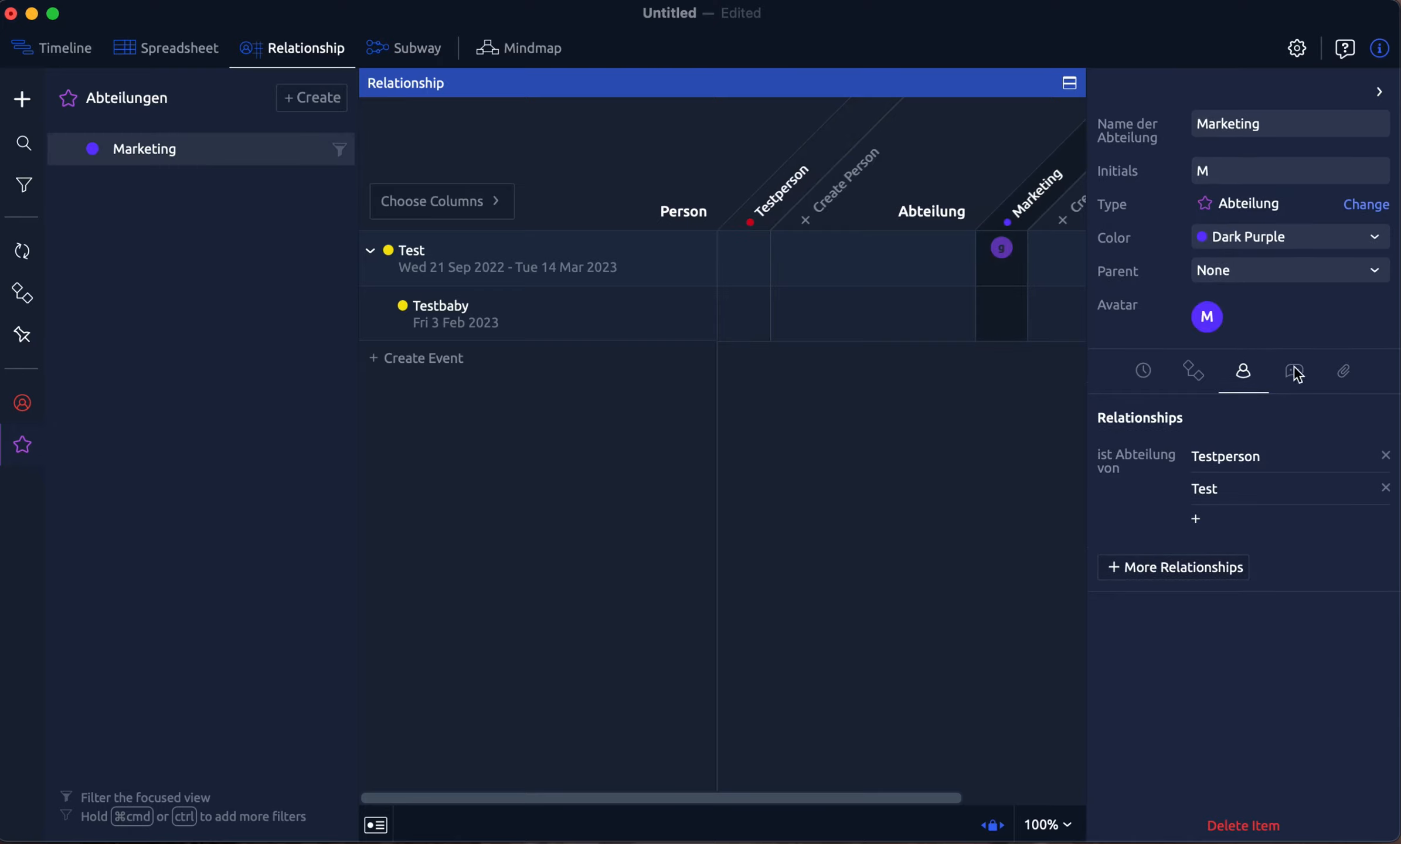